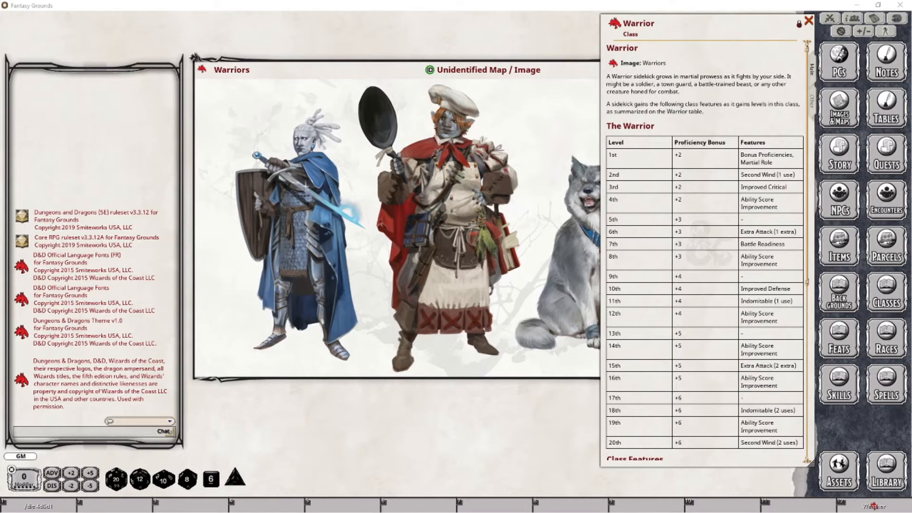
# Close the Warriors image and start a new character in the character creation wizard, leaving the character selection list closed
pyautogui.click(613, 63)
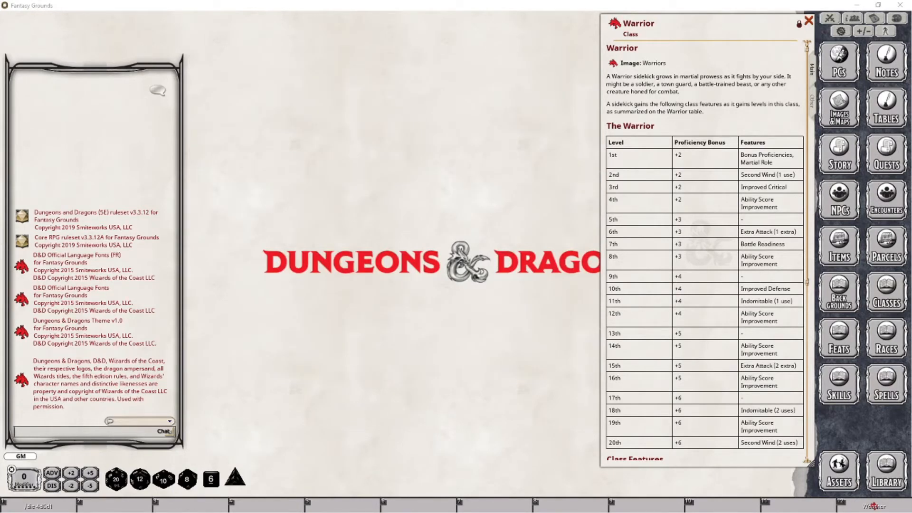
pyautogui.click(589, 186)
pyautogui.click(836, 65)
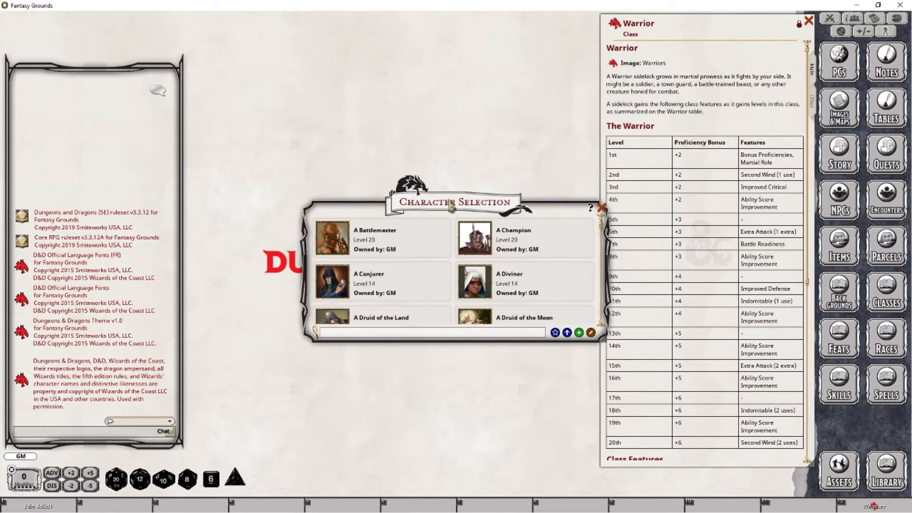
pyautogui.click(359, 335)
pyautogui.click(602, 207)
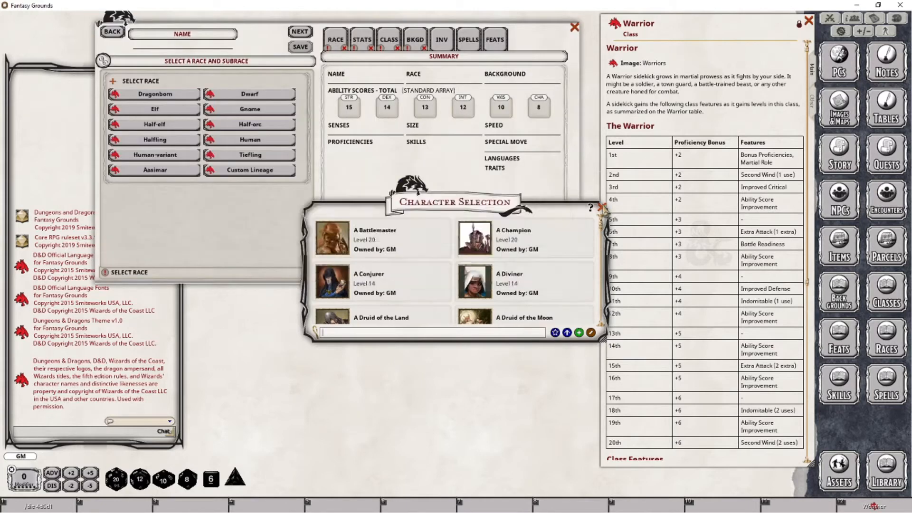
pyautogui.moveTo(192, 31); pyautogui.dragTo(213, 37)
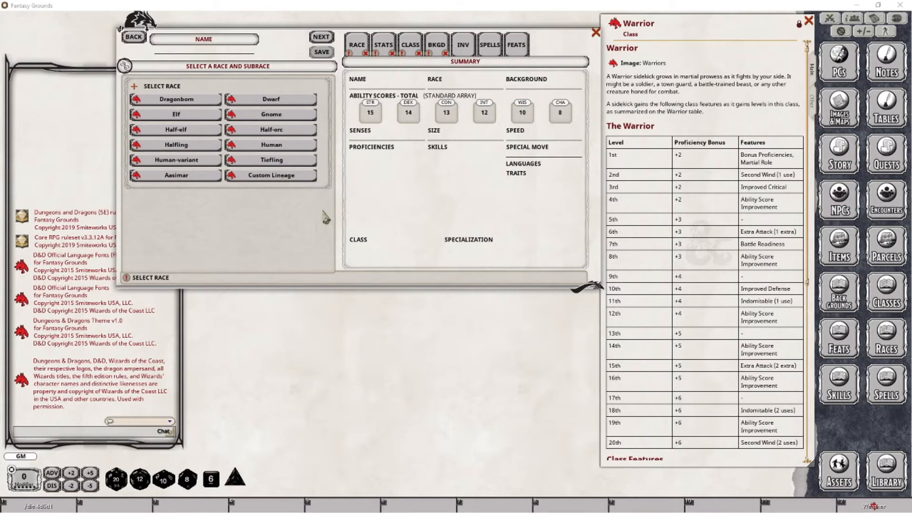
# Check in the library which rulebook and supplement modules are loaded, comparing them with the wizard's race options
pyautogui.click(886, 477)
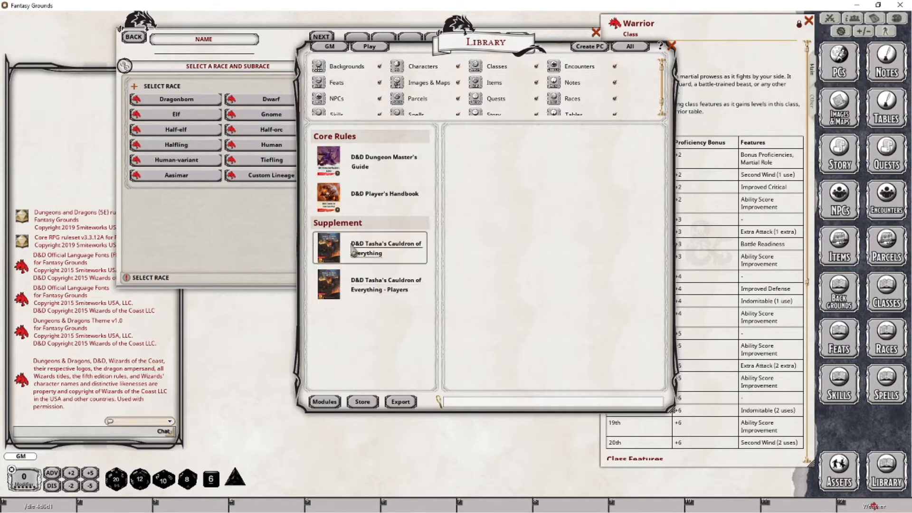
pyautogui.click(245, 223)
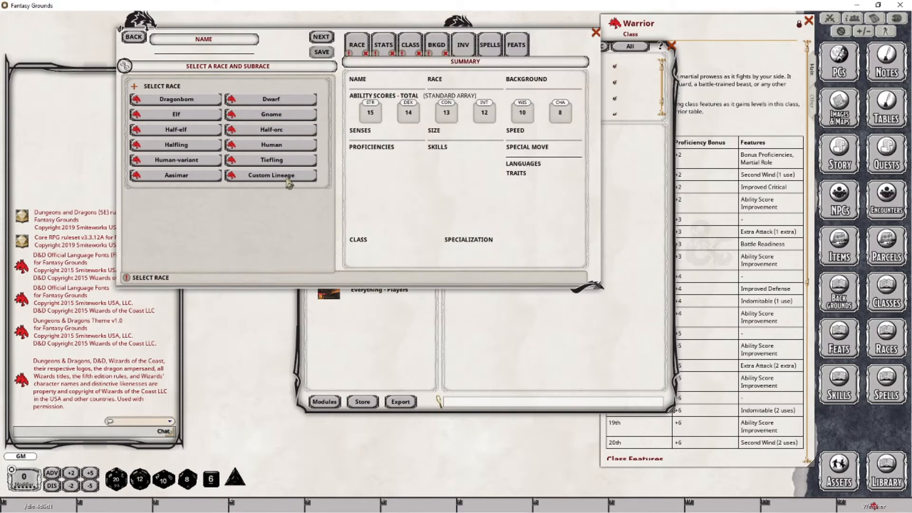
pyautogui.click(406, 328)
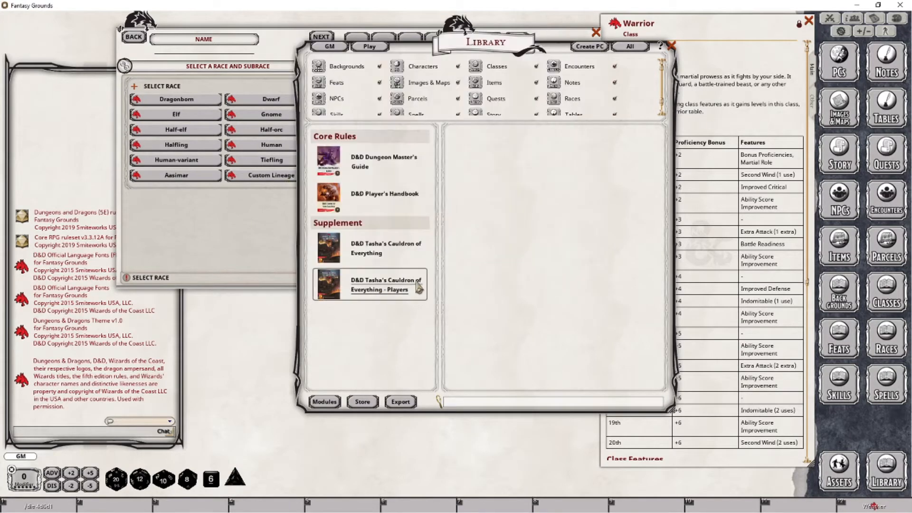
pyautogui.click(670, 46)
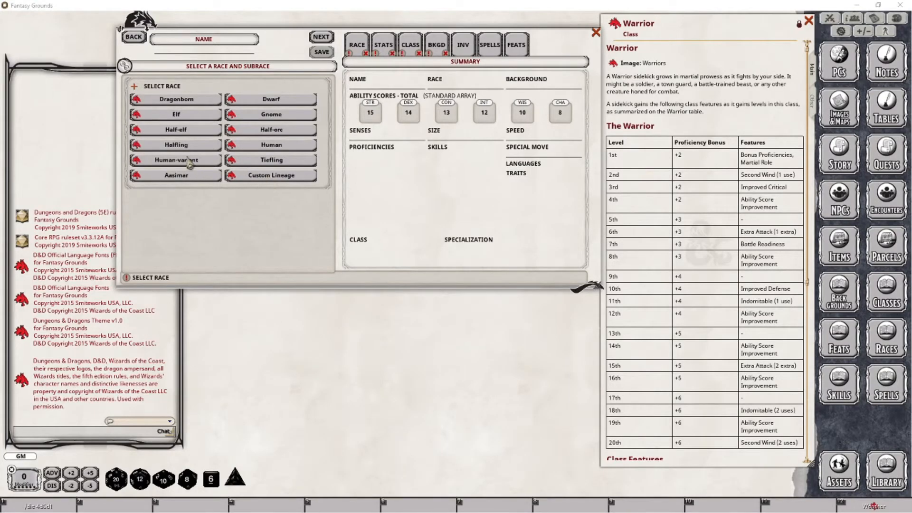
# Choose Halfling as the character's race and Lightfoot as the subrace
pyautogui.click(189, 145)
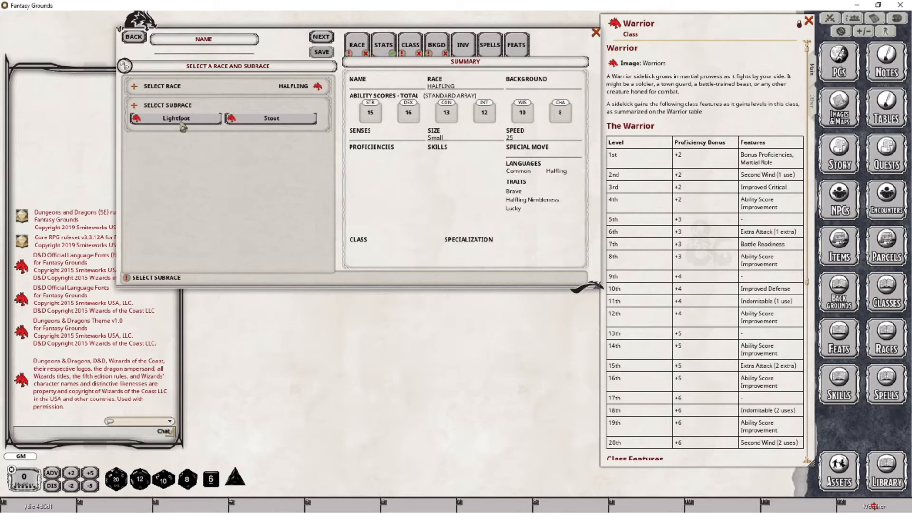
pyautogui.click(182, 121)
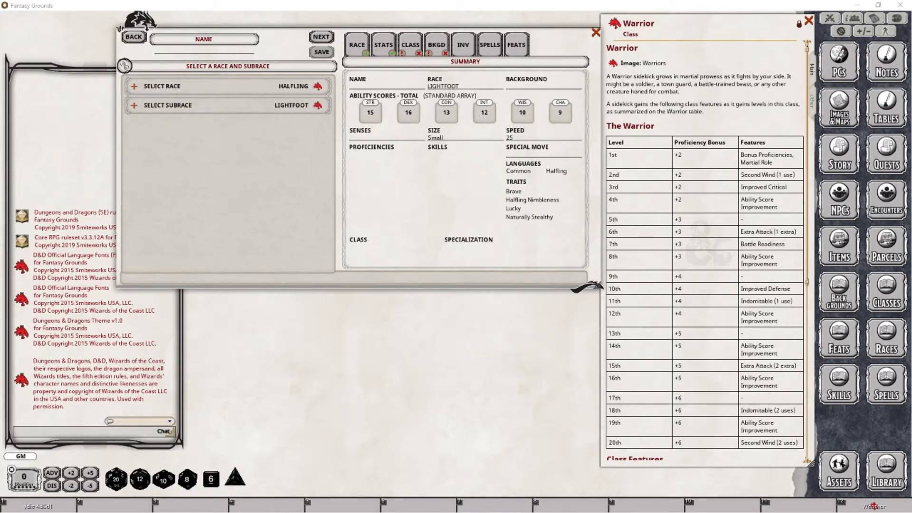
pyautogui.scroll(-2, 704, 251)
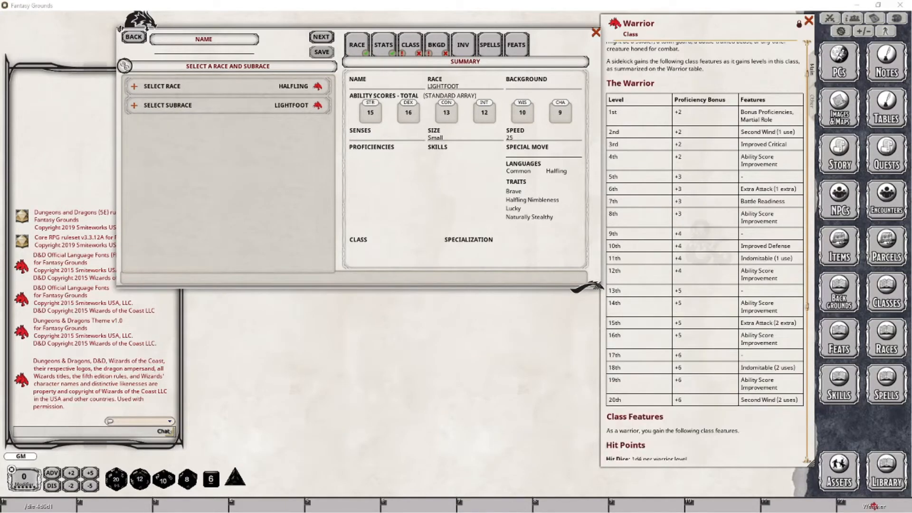
# Generate the character's ability scores with the Dice Roll method
pyautogui.click(384, 47)
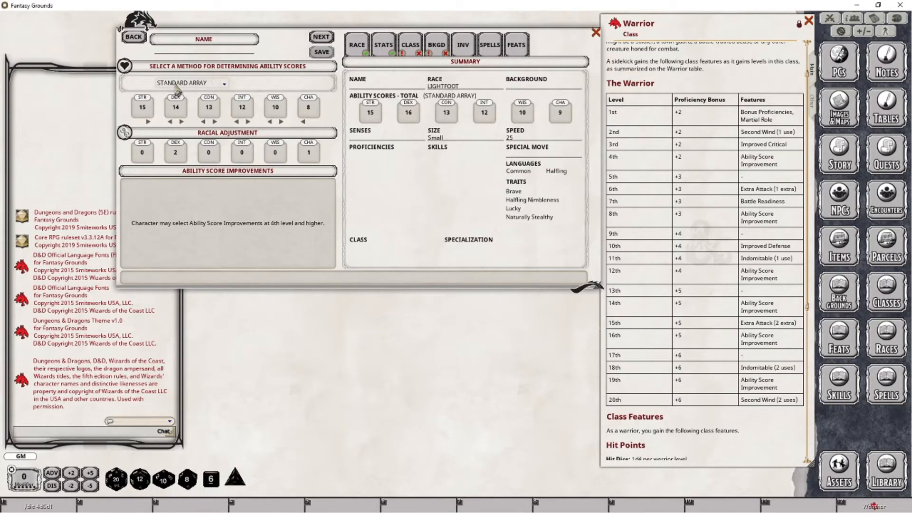
pyautogui.click(205, 85)
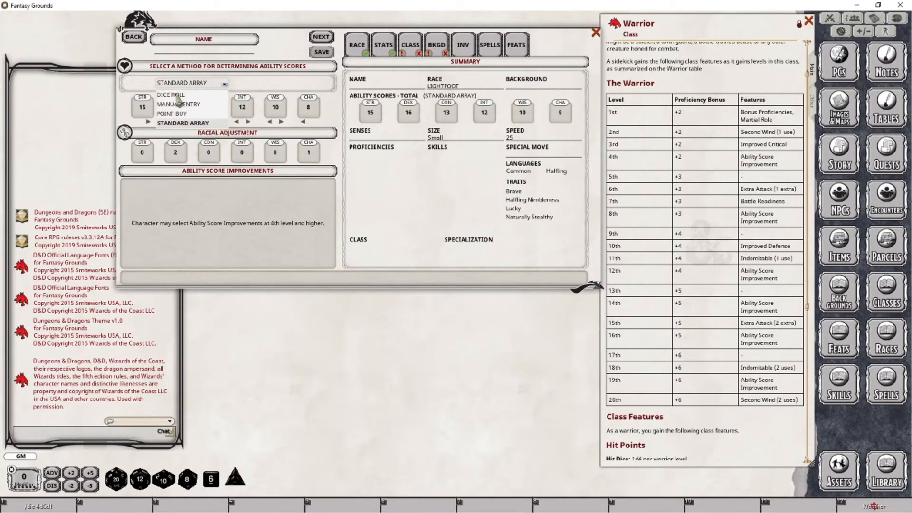
pyautogui.click(174, 95)
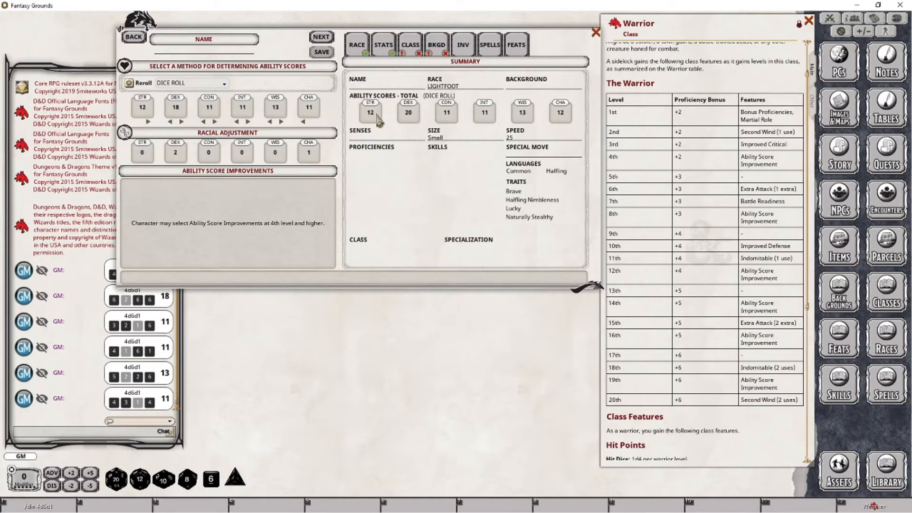
# Rearrange the rolled base scores to Strength 18, Dexterity 12, Constitution 13, and 11 each for Intelligence, Wisdom and Charisma
pyautogui.click(170, 121)
pyautogui.click(269, 122)
pyautogui.click(237, 122)
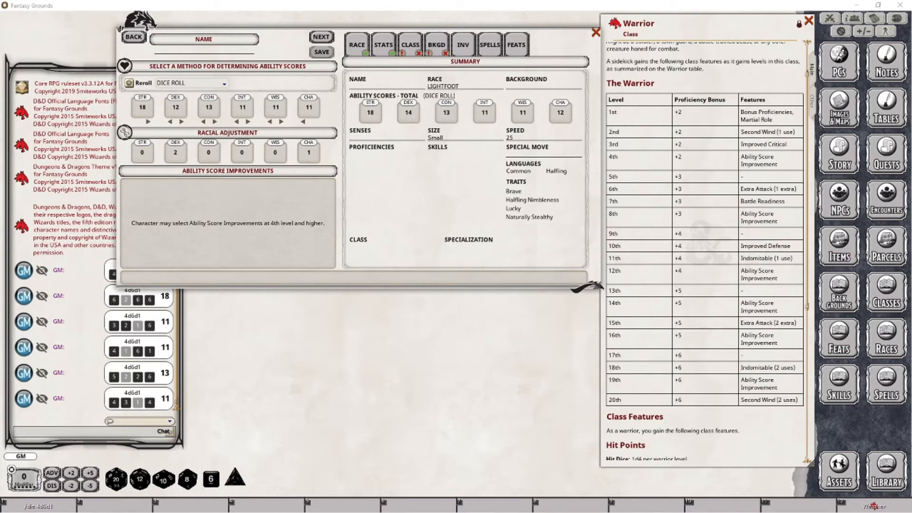
# Select the Warrior class at level 1 and check the race and feat pages for remaining choices
pyautogui.click(409, 46)
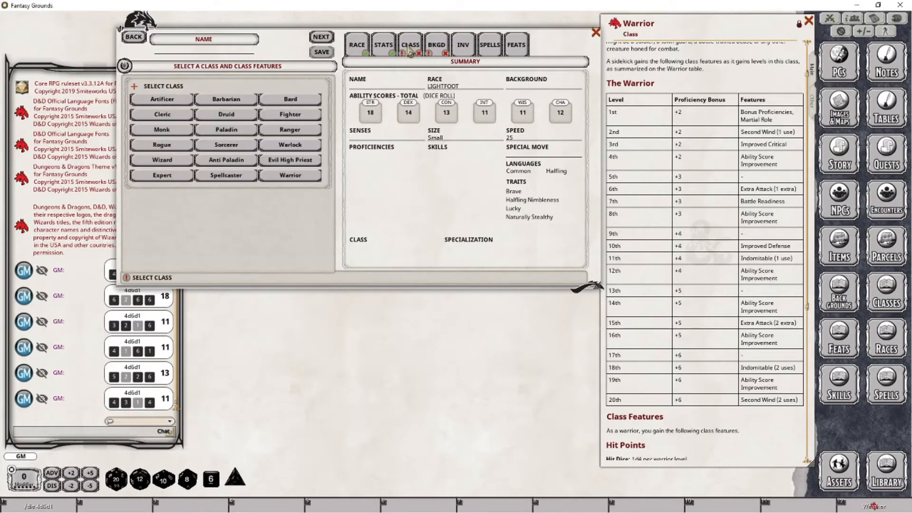
pyautogui.click(297, 183)
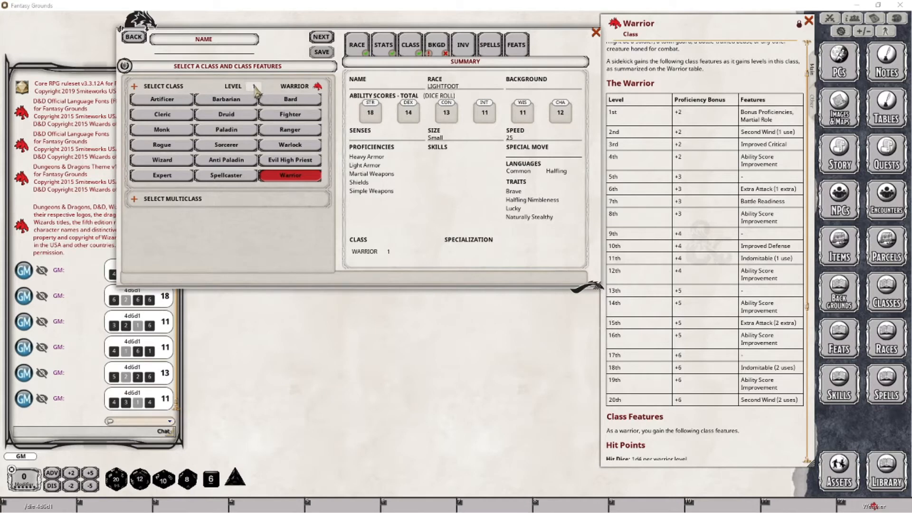
pyautogui.click(363, 50)
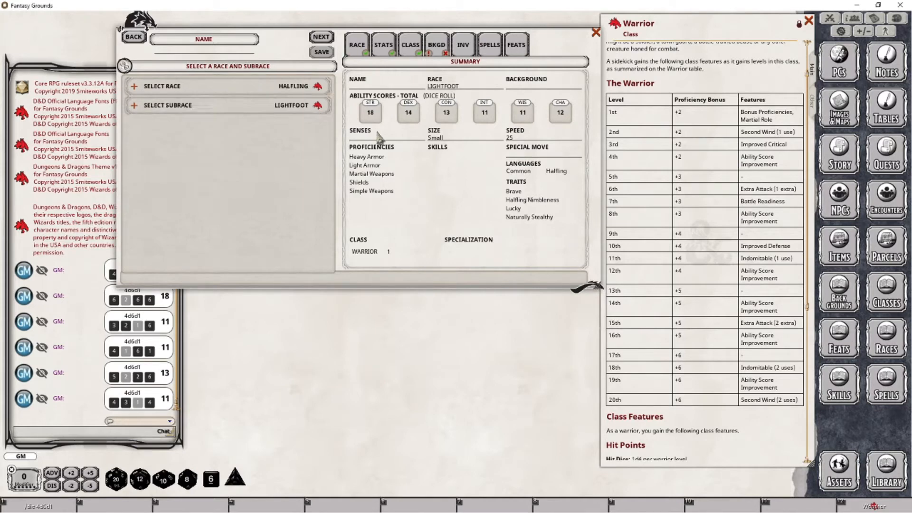
pyautogui.click(510, 53)
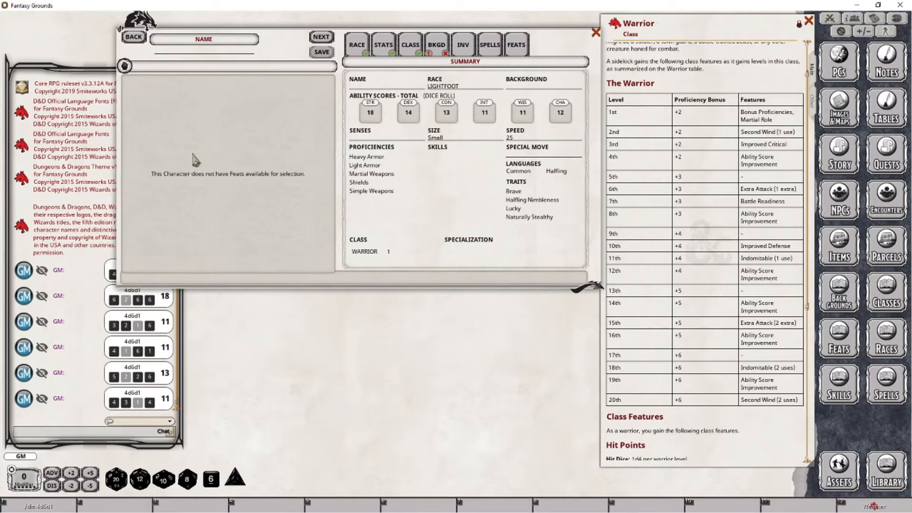
pyautogui.click(413, 48)
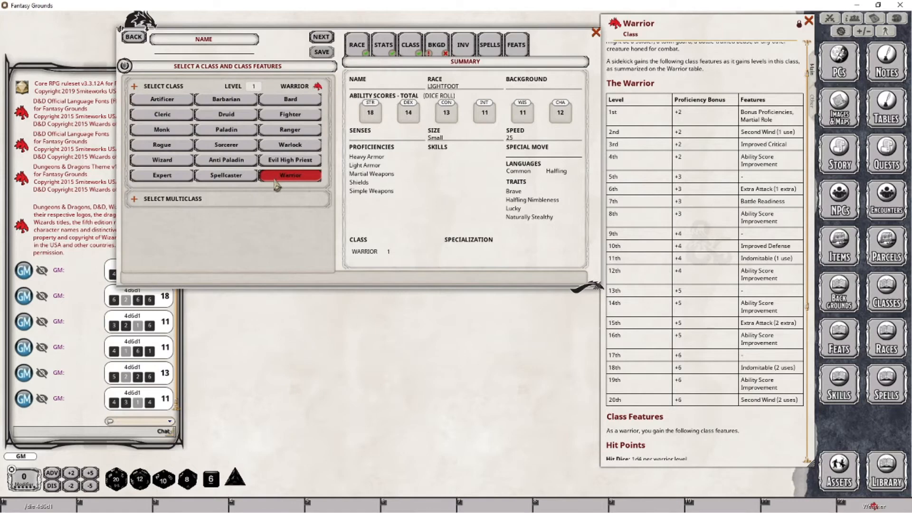
pyautogui.scroll(2, 705, 252)
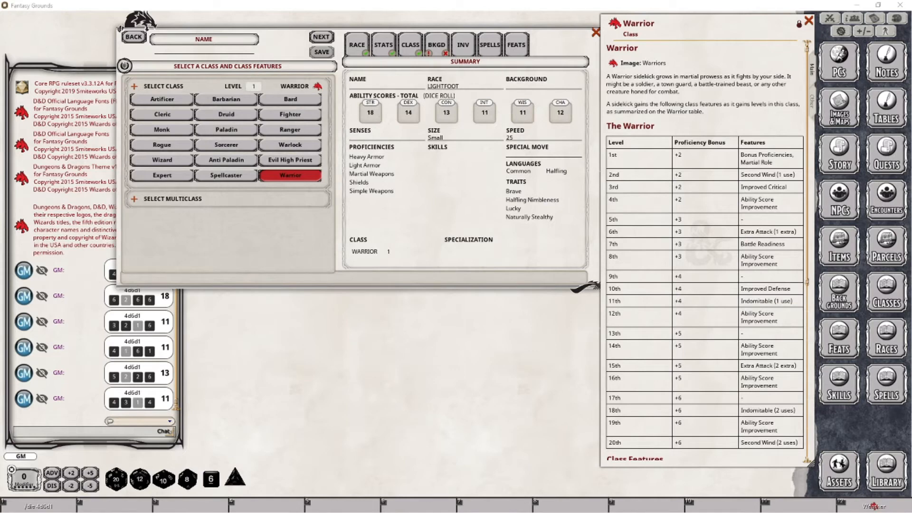
# Choose the Soldier background with the Dragonchess Set as its tool proficiency
pyautogui.click(441, 48)
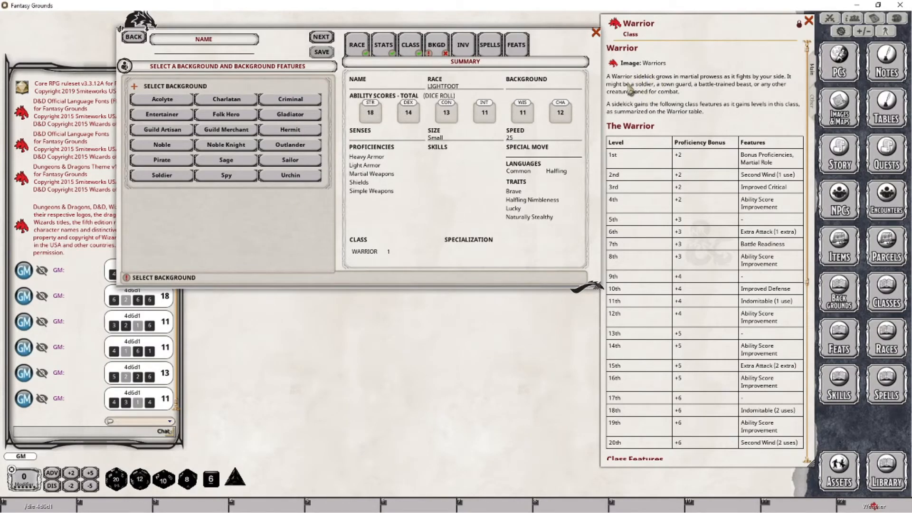
pyautogui.click(167, 178)
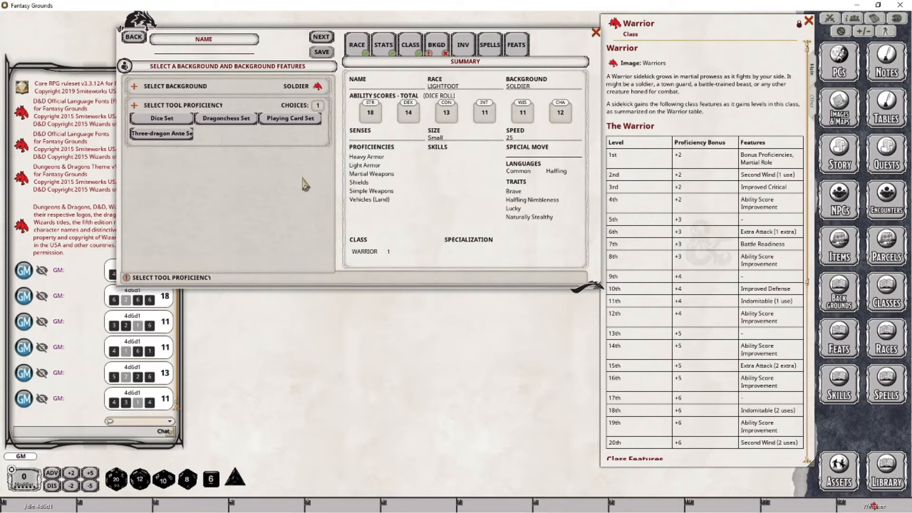
pyautogui.click(234, 121)
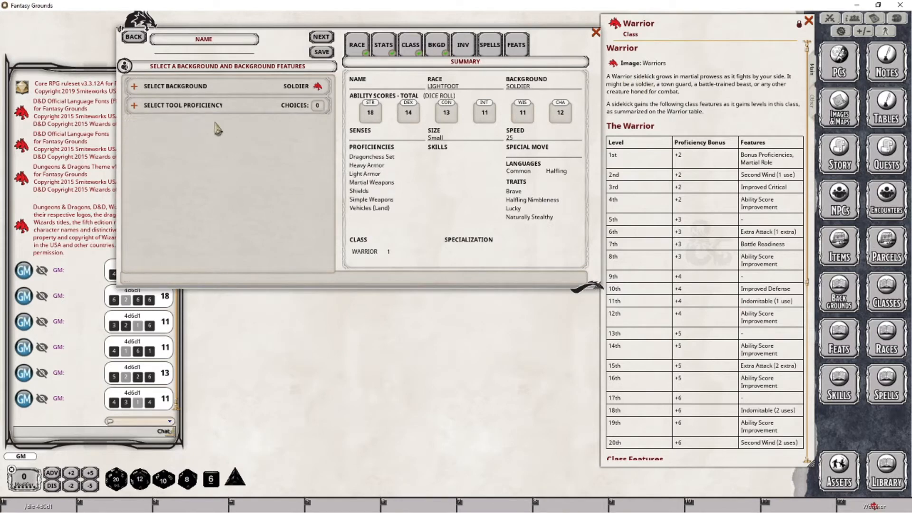
# Find the plain Chain Mail among the armor items and add one to the character's inventory
pyautogui.click(464, 48)
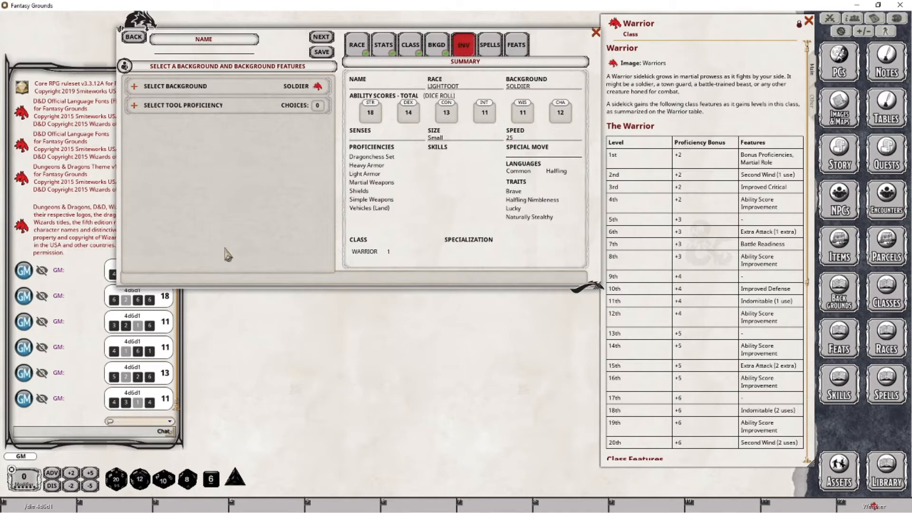
pyautogui.scroll(-5, 702, 247)
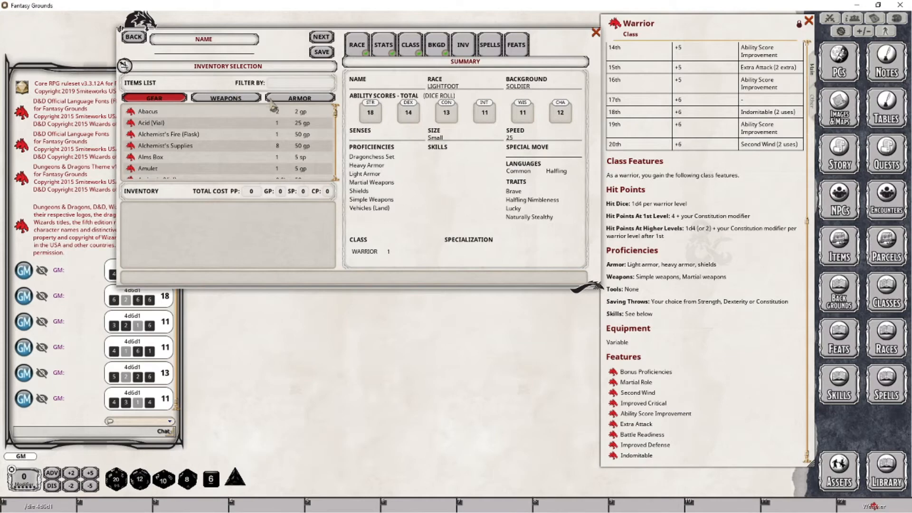
pyautogui.click(285, 102)
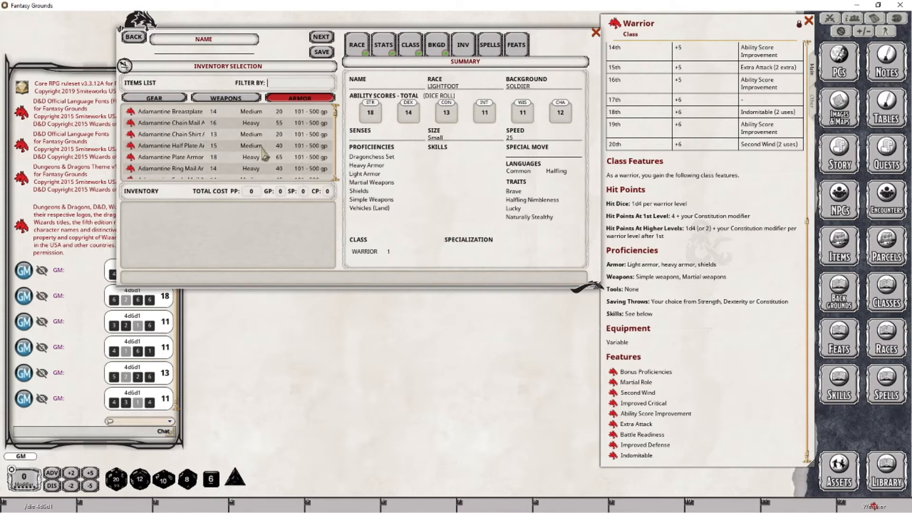
pyautogui.scroll(-1, 268, 157)
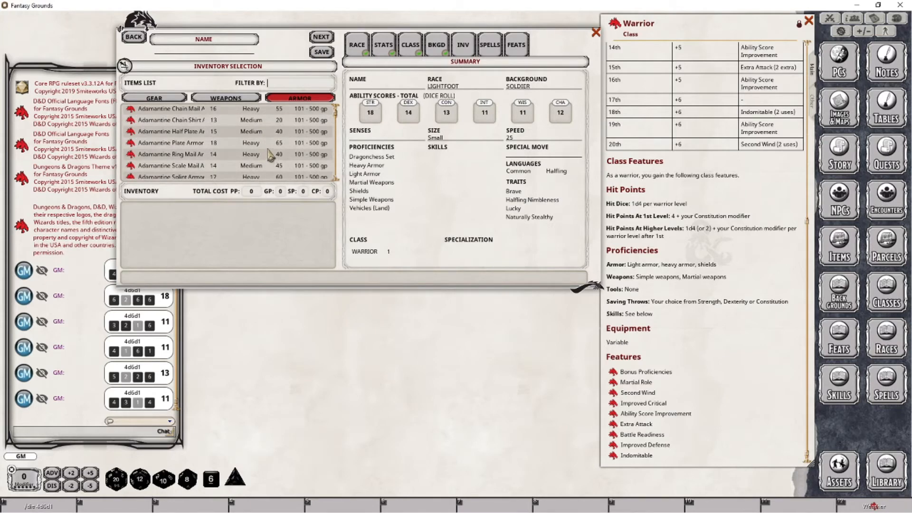
pyautogui.scroll(-4, 270, 156)
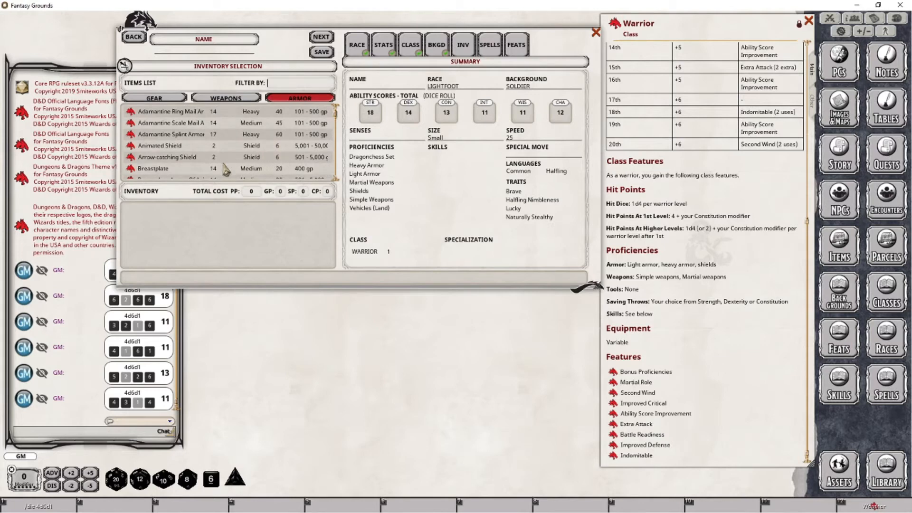
pyautogui.scroll(-3, 171, 166)
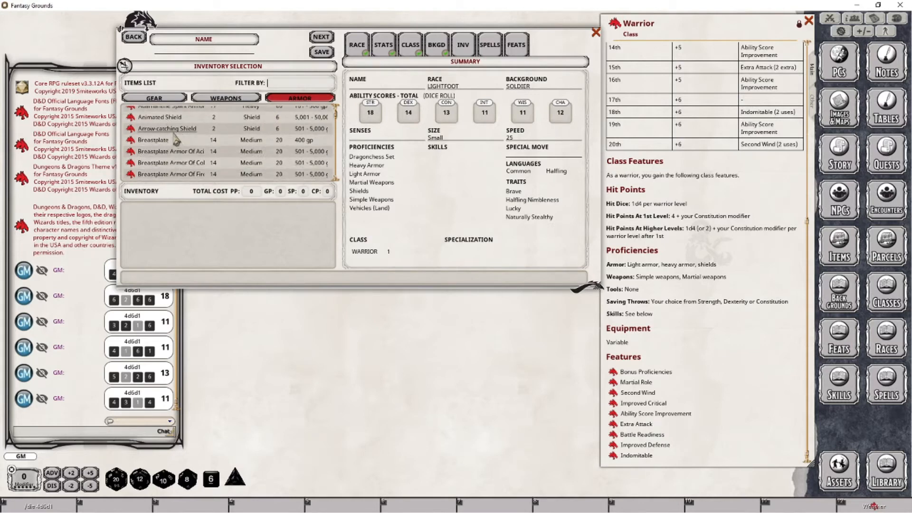
pyautogui.scroll(-1, 180, 148)
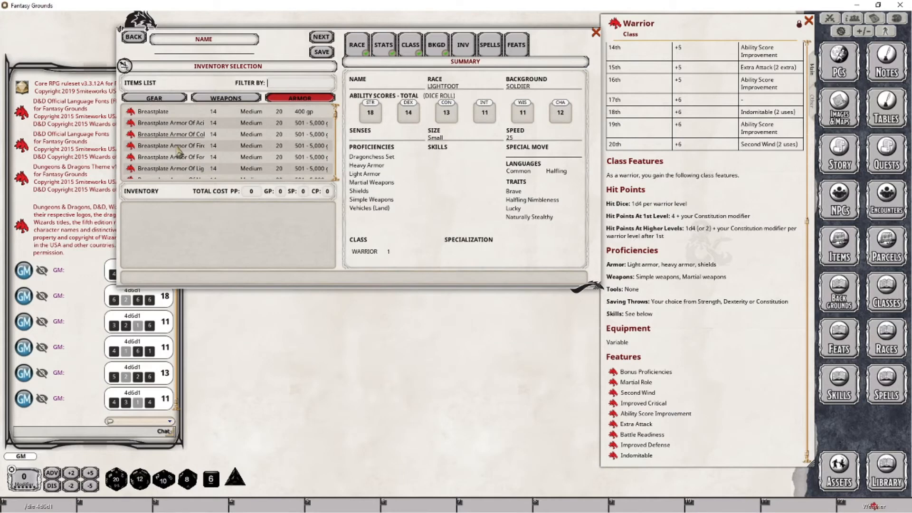
pyautogui.scroll(-6, 180, 149)
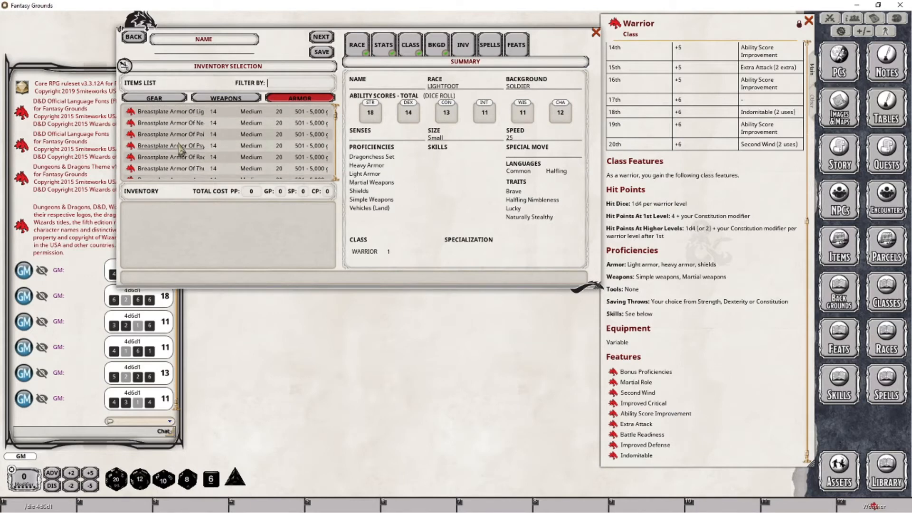
pyautogui.scroll(-5, 179, 148)
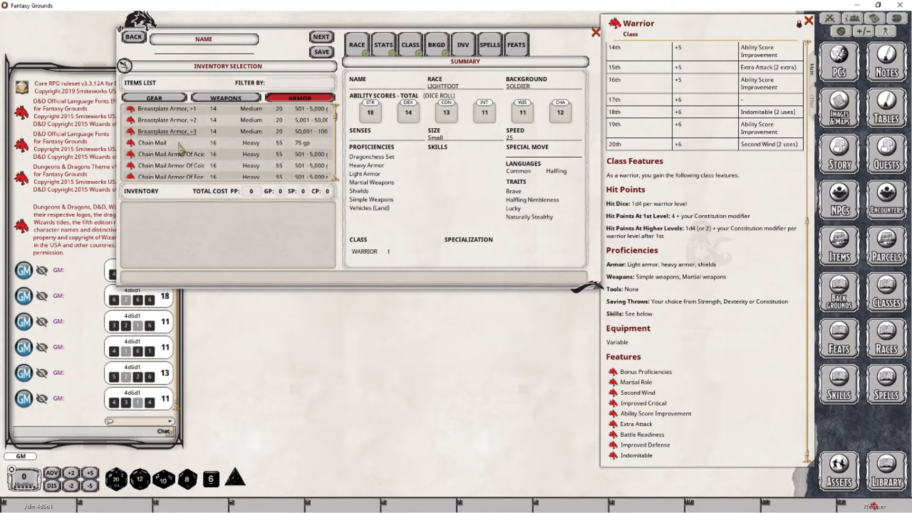
pyautogui.scroll(-1, 180, 146)
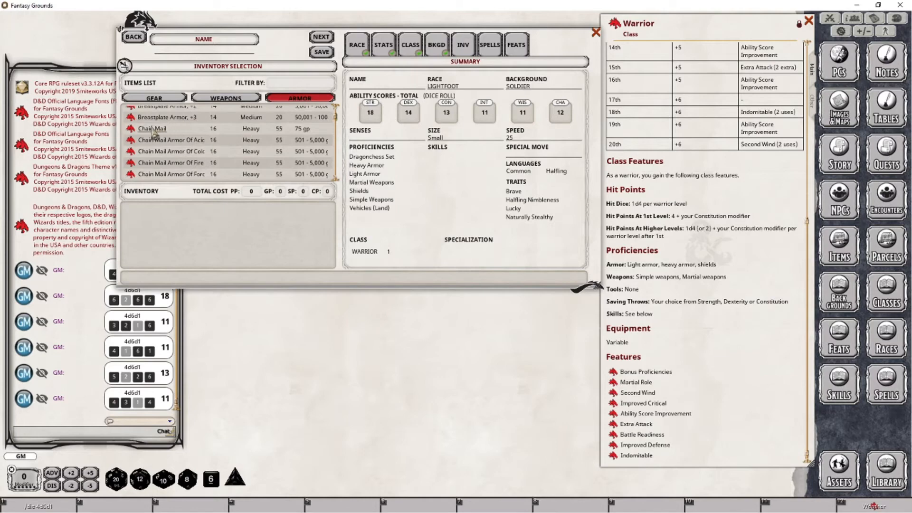
pyautogui.moveTo(131, 135); pyautogui.dragTo(157, 228)
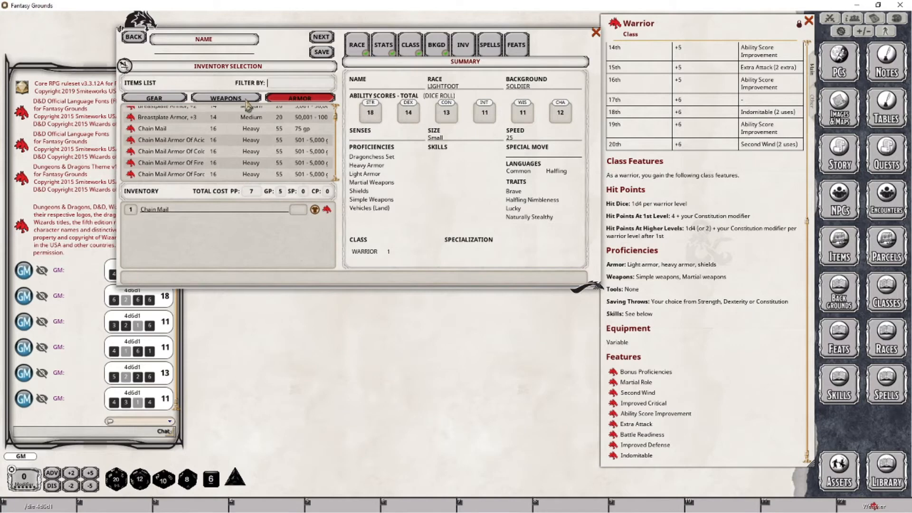
# Filter the armor items by "shield", read the Sentinel Shield description, and add one plain Shield to the inventory
pyautogui.click(291, 84)
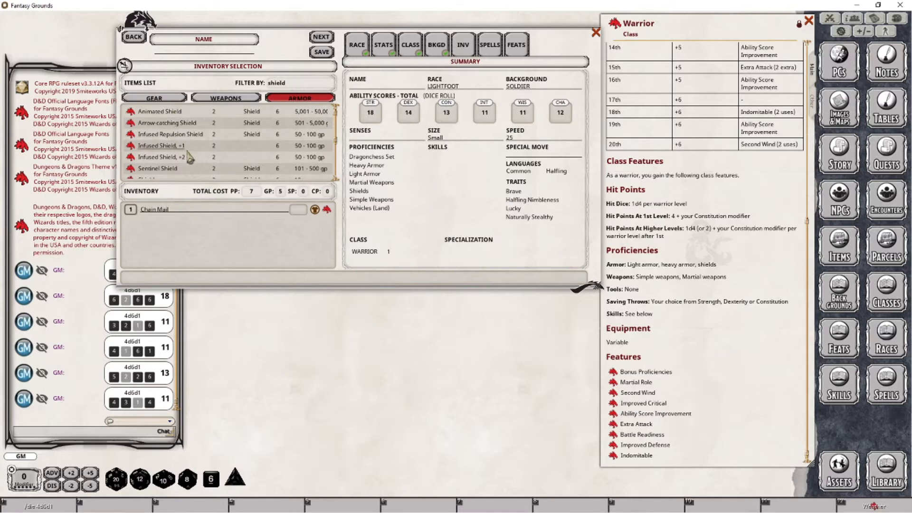
pyautogui.scroll(-1, 204, 162)
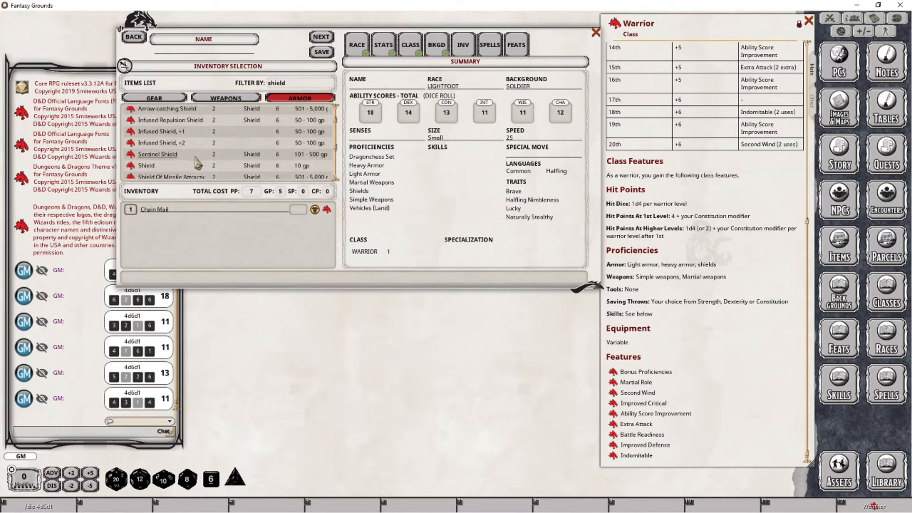
pyautogui.click(130, 157)
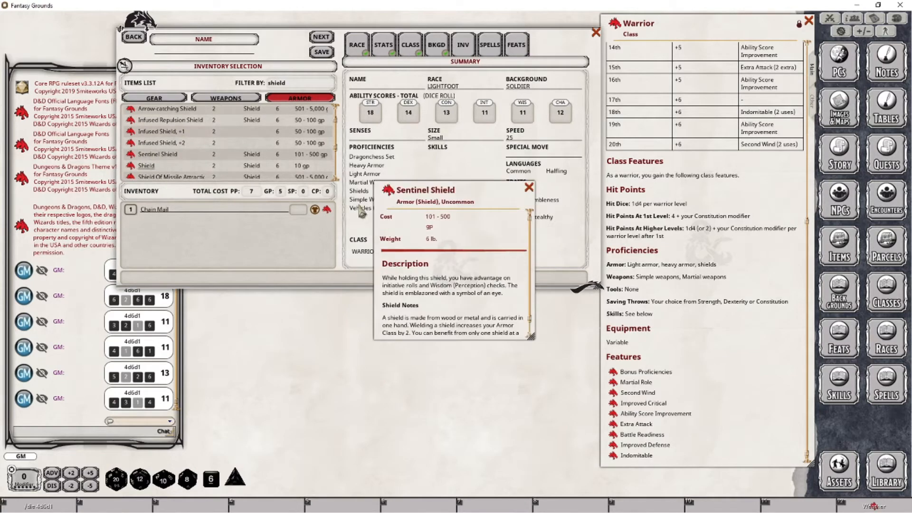
pyautogui.moveTo(433, 209); pyautogui.dragTo(425, 256)
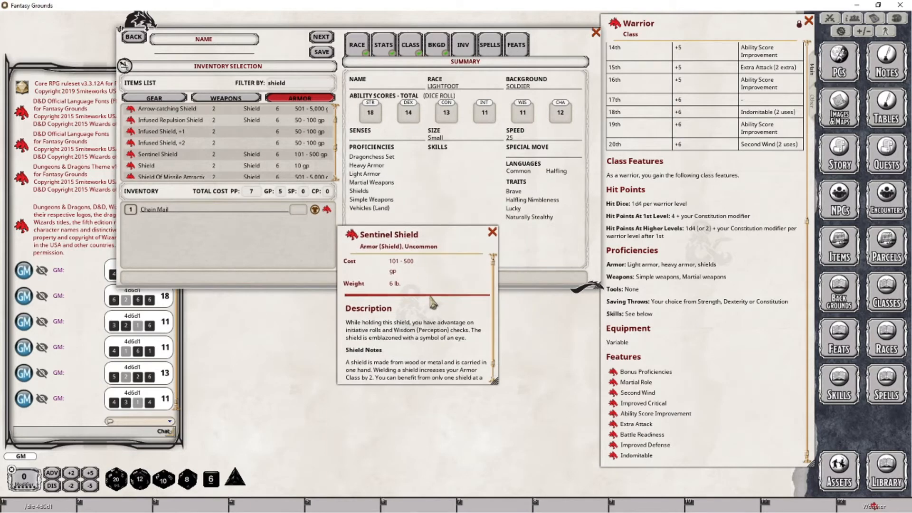
pyautogui.scroll(-1, 433, 299)
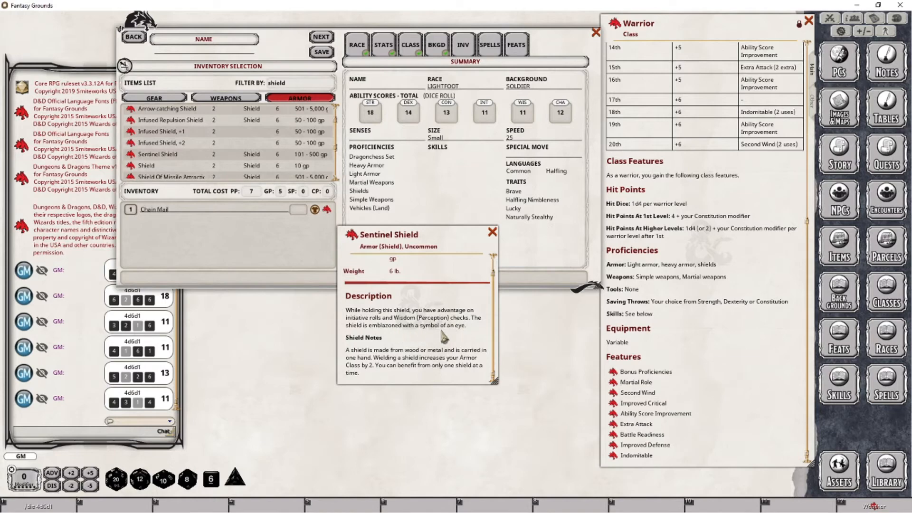
pyautogui.click(492, 232)
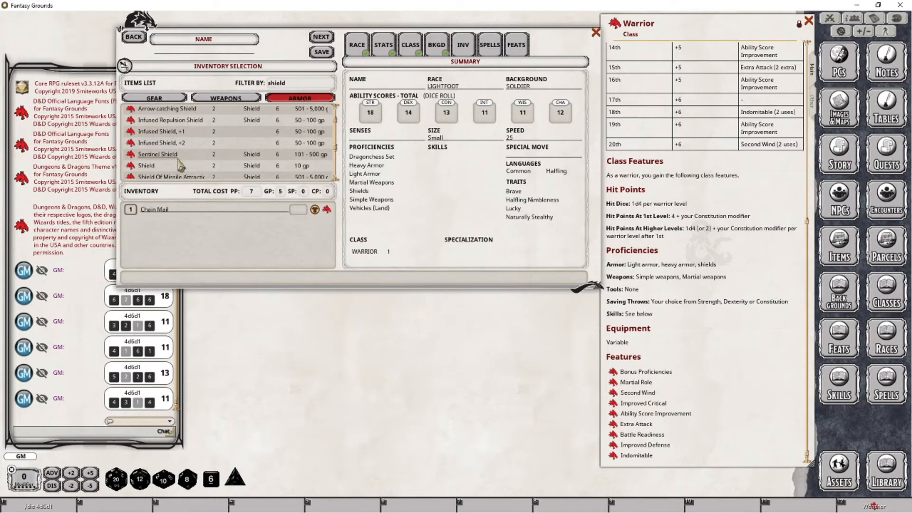
pyautogui.moveTo(134, 166); pyautogui.dragTo(169, 246)
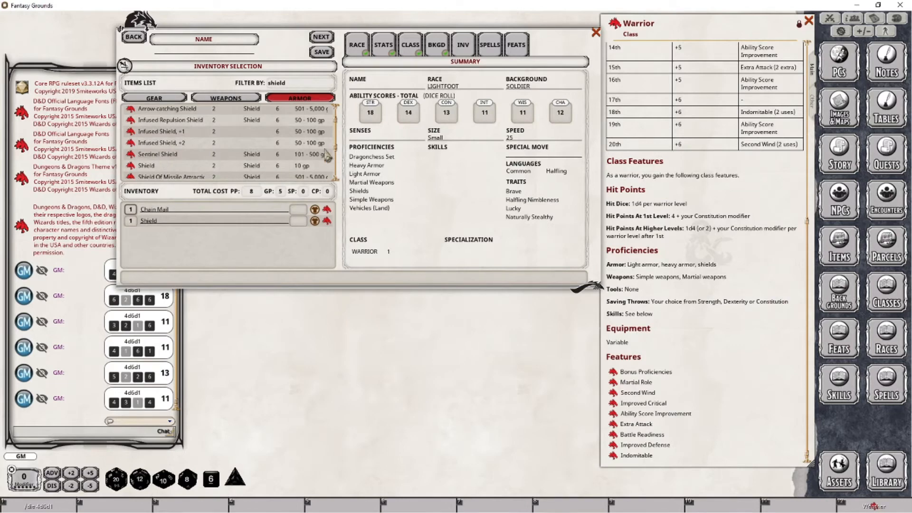
# Find the standard slashing Longsword among the weapons and add one to the inventory
pyautogui.click(294, 84)
pyautogui.hotkey('ctrl', 'a')
pyautogui.press('BackSpace')
pyautogui.click(242, 97)
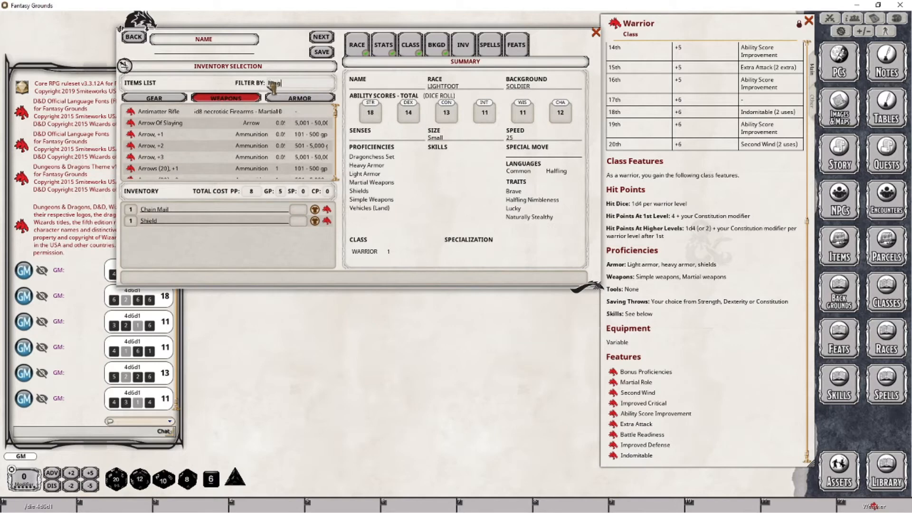
pyautogui.write('longswo')
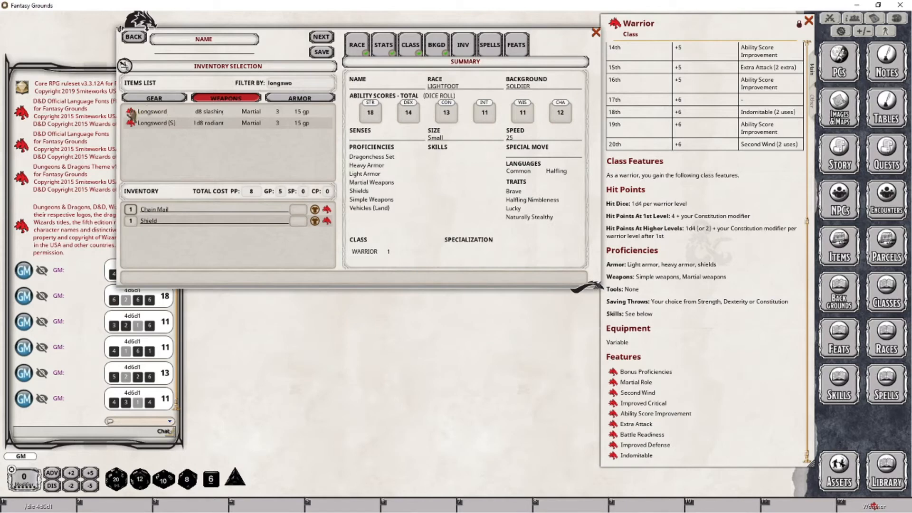
pyautogui.moveTo(131, 114); pyautogui.dragTo(202, 251)
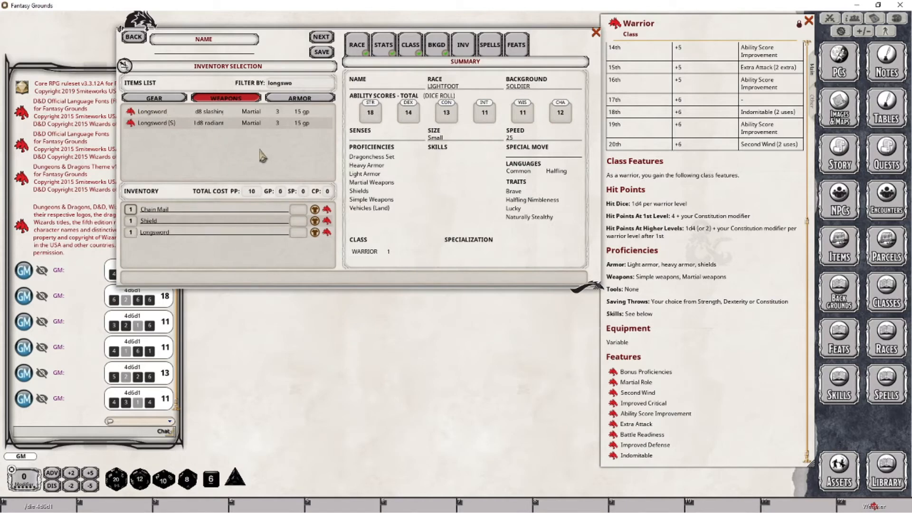
# Filter the weapons for the Dagger and add one to the inventory
pyautogui.click(308, 85)
pyautogui.hotkey('ctrl', 'a')
pyautogui.press('BackSpace')
pyautogui.write('dag')
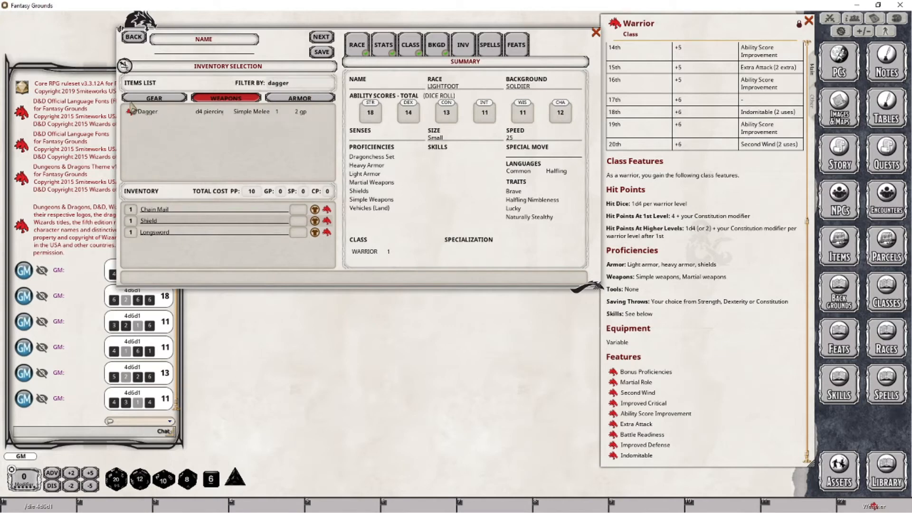
pyautogui.moveTo(130, 112); pyautogui.dragTo(182, 251)
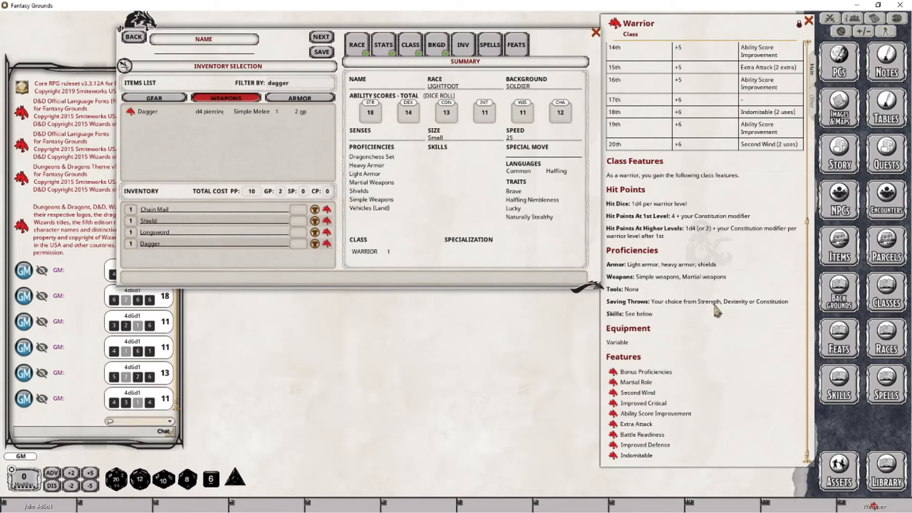
# Find the equipment packs among the gear items and add one Explorer's Pack to the inventory
pyautogui.click(148, 98)
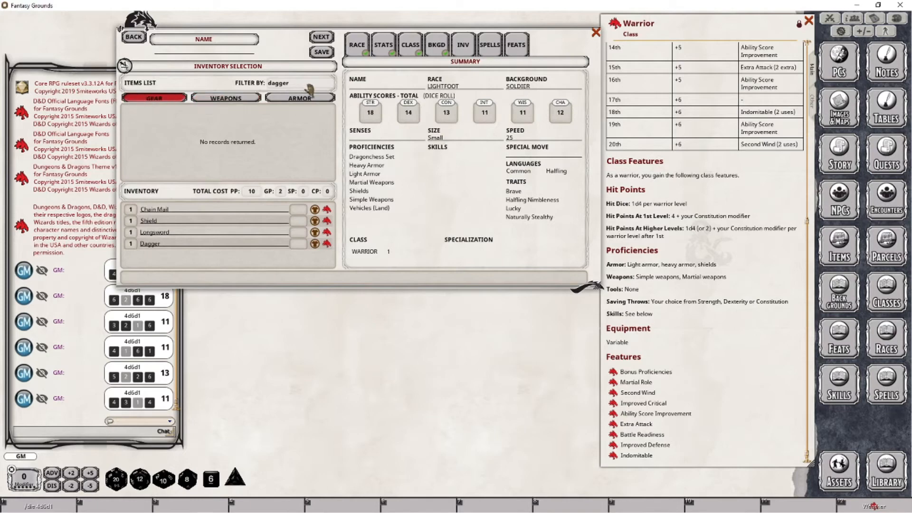
pyautogui.doubleClick(307, 87)
pyautogui.press('BackSpace')
pyautogui.write('backpac')
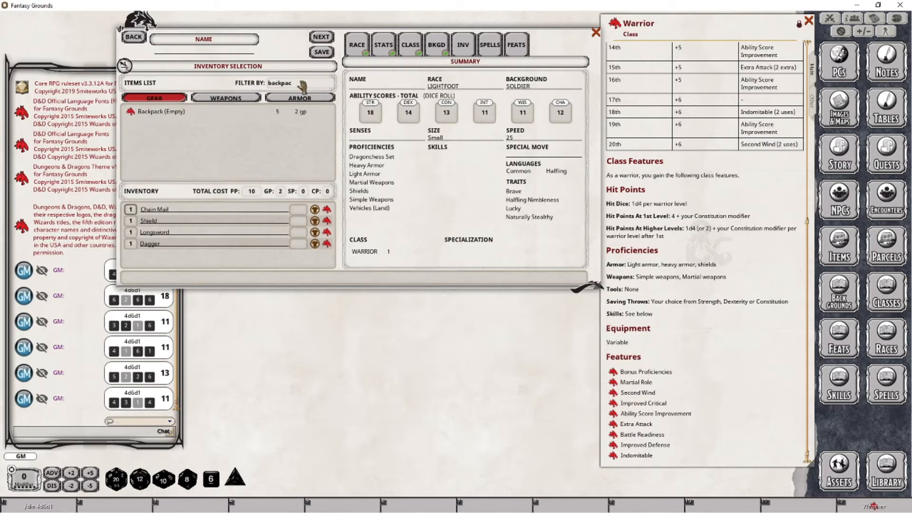
pyautogui.hotkey('ctrl', 'a')
pyautogui.press('BackSpace')
pyautogui.write('p')
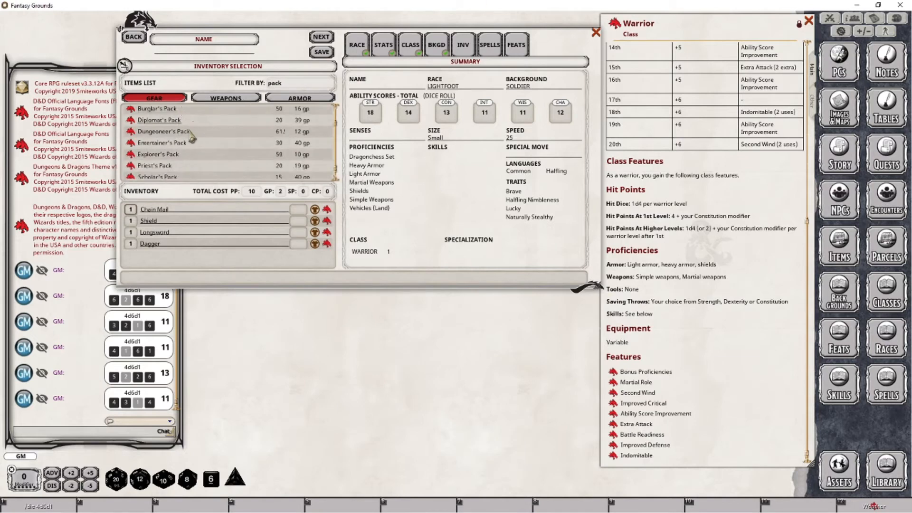
pyautogui.scroll(-1, 175, 156)
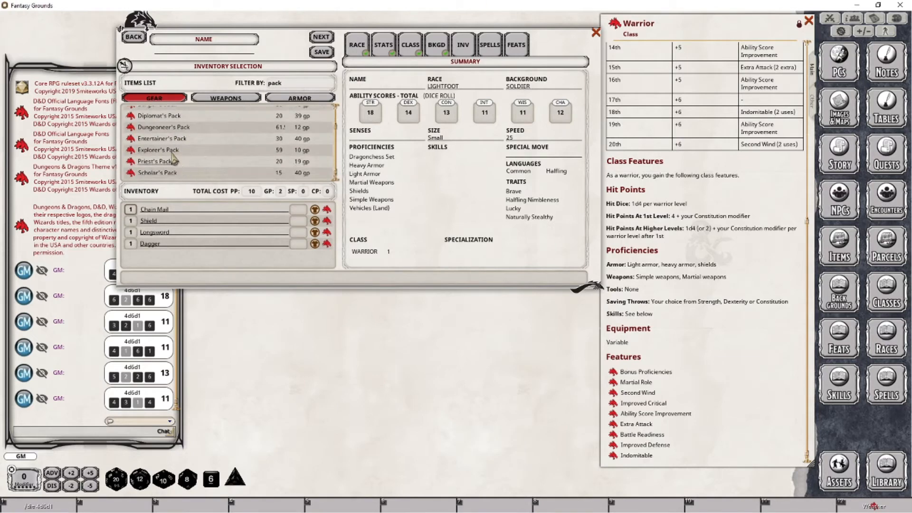
pyautogui.moveTo(142, 161); pyautogui.dragTo(166, 255)
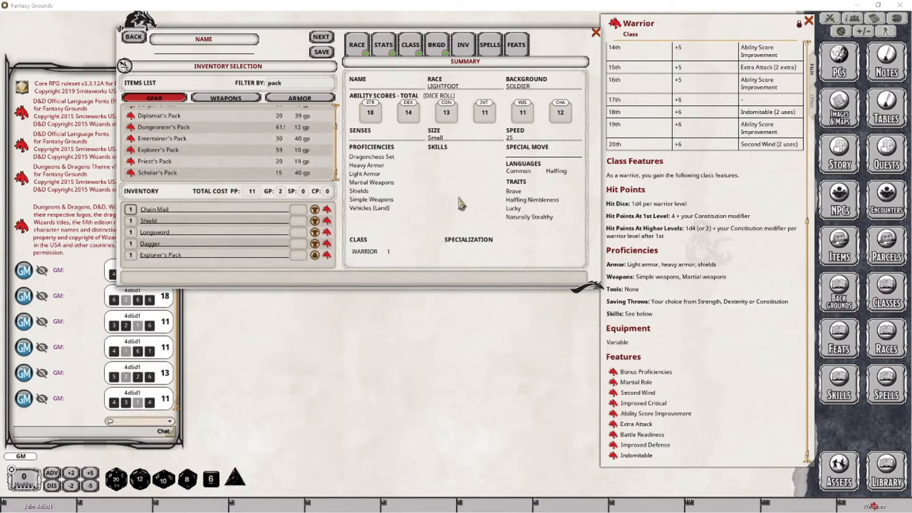
# Check the spell and feat pages for remaining choices, and save the character under the name The Warrior
pyautogui.scroll(5, 709, 361)
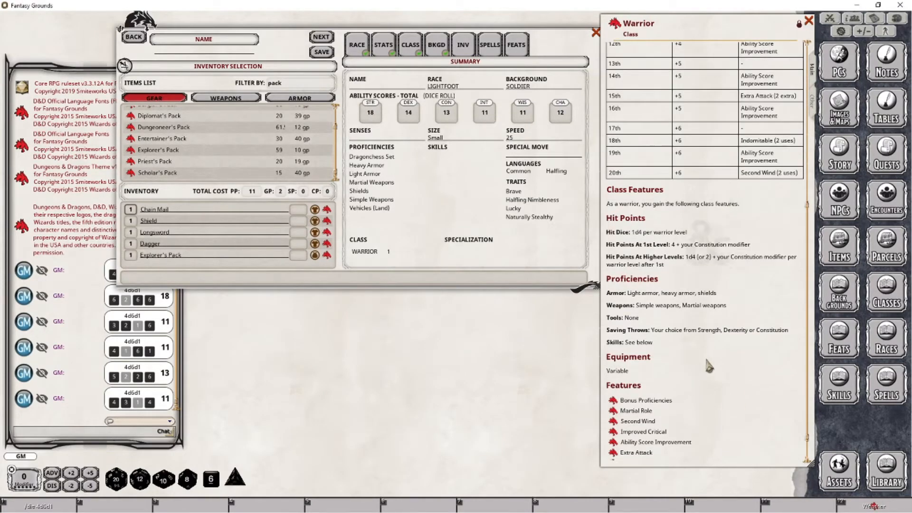
pyautogui.scroll(5, 711, 356)
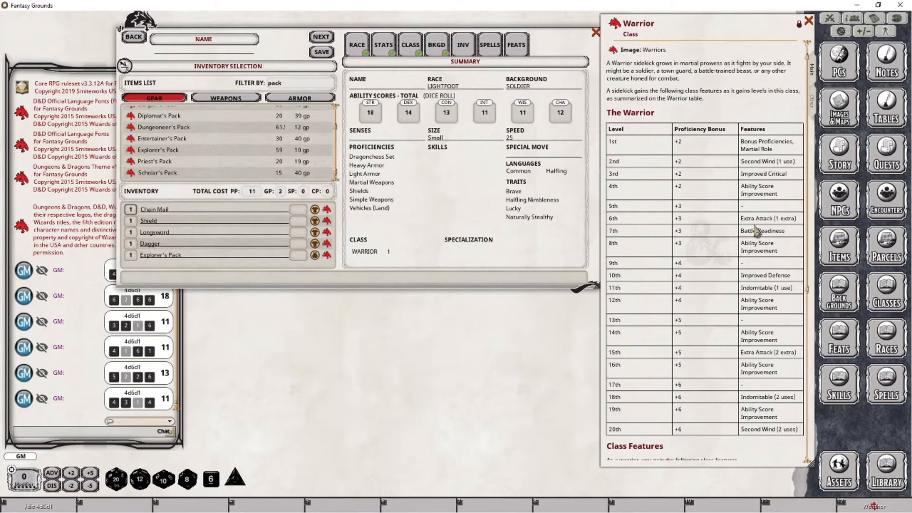
pyautogui.click(493, 46)
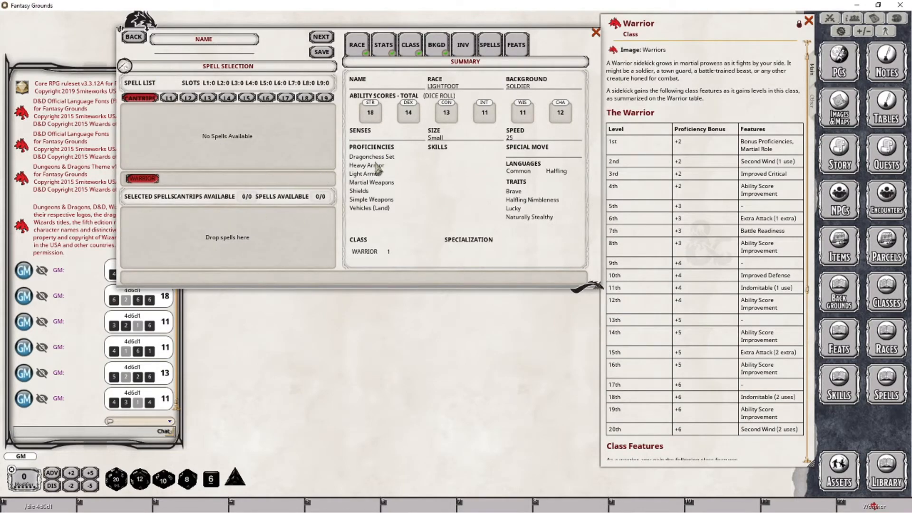
pyautogui.click(524, 46)
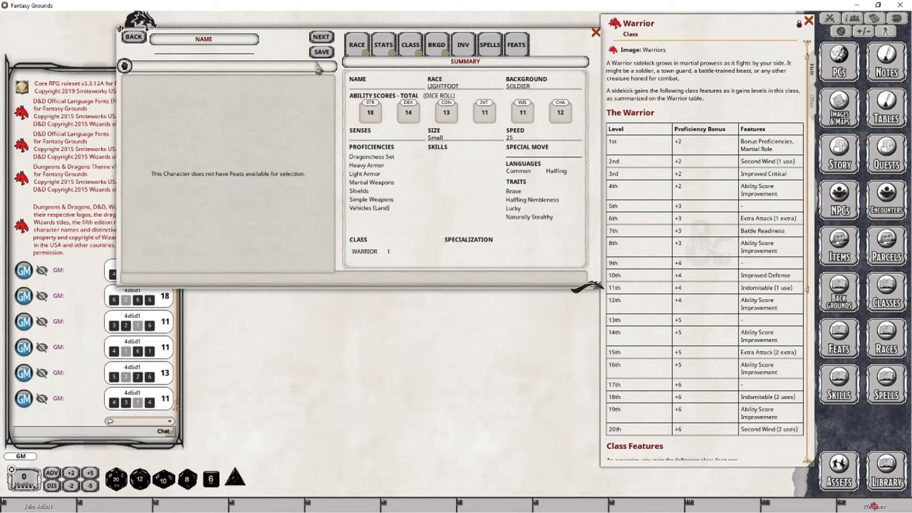
pyautogui.click(215, 55)
pyautogui.write('The Warrior')
pyautogui.click(321, 52)
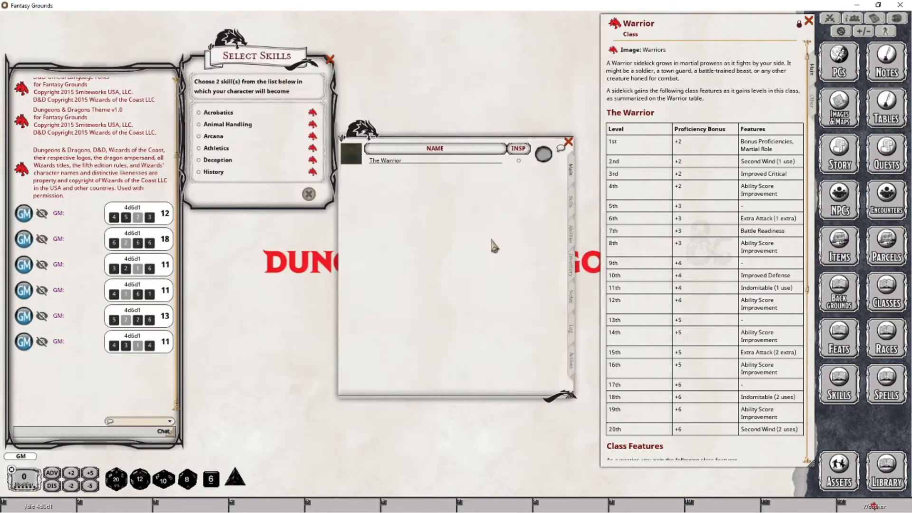
# Choose Acrobatics and Athletics as the character's two skill proficiencies
pyautogui.moveTo(254, 55); pyautogui.dragTo(223, 173)
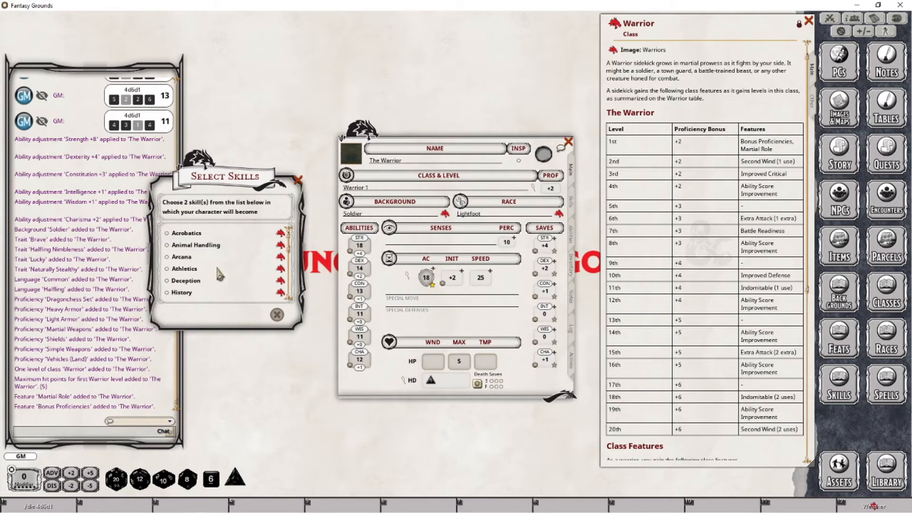
pyautogui.click(167, 233)
pyautogui.click(166, 268)
pyautogui.click(277, 314)
# Browse the portrait images and set the blue-toned armored figure in the last row as the character's portrait
pyautogui.moveTo(450, 145); pyautogui.dragTo(300, 66)
pyautogui.click(202, 83)
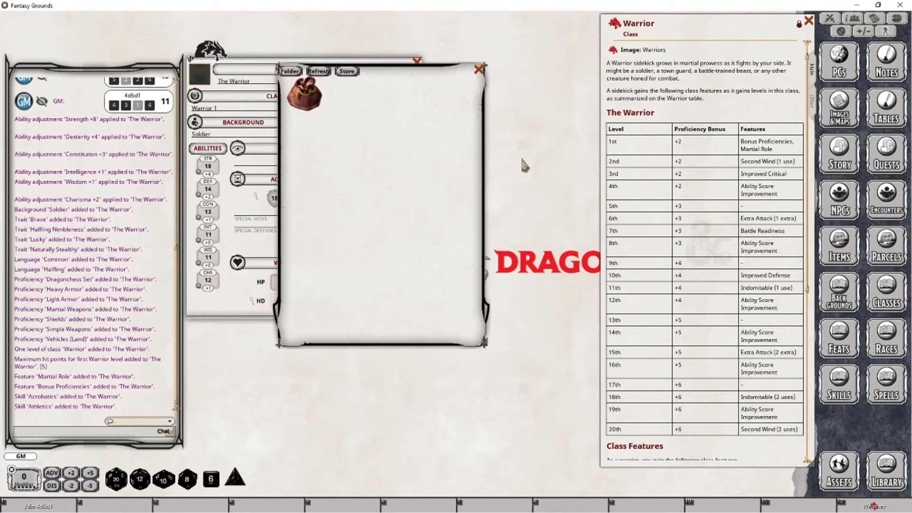
pyautogui.click(295, 95)
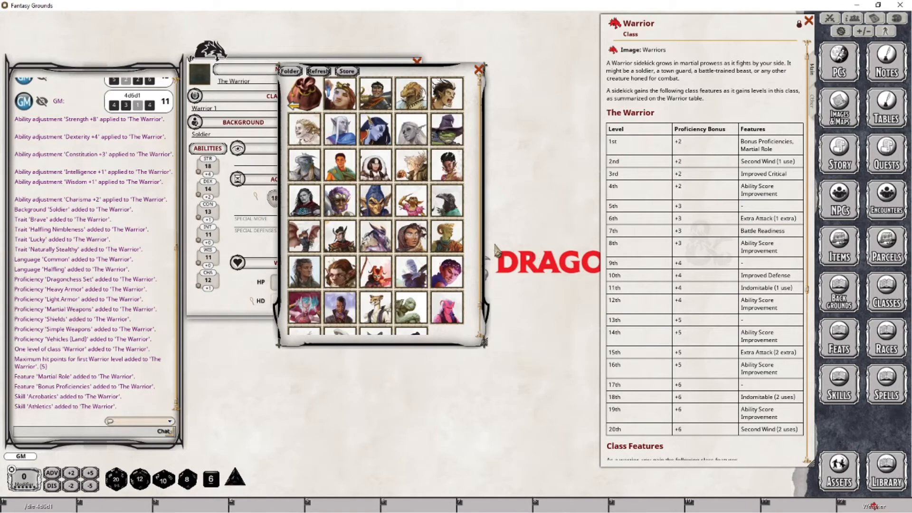
pyautogui.scroll(-1, 430, 250)
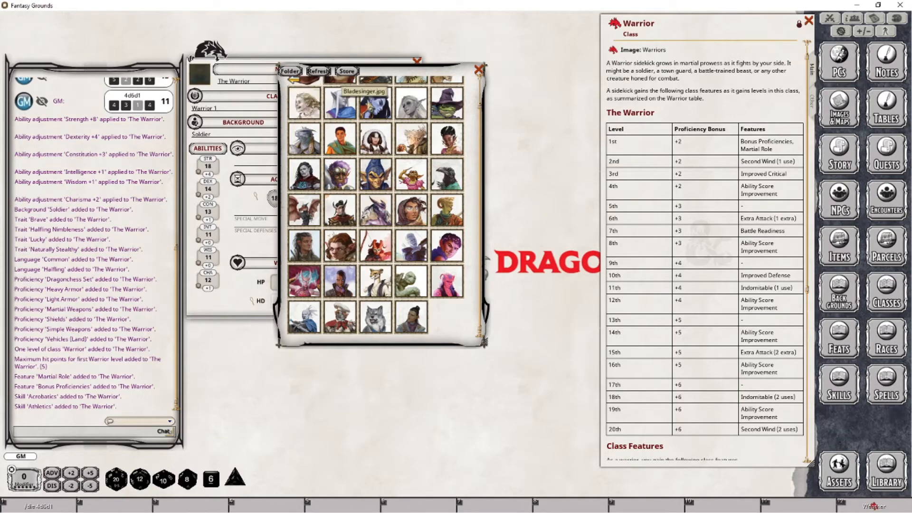
pyautogui.scroll(1, 370, 102)
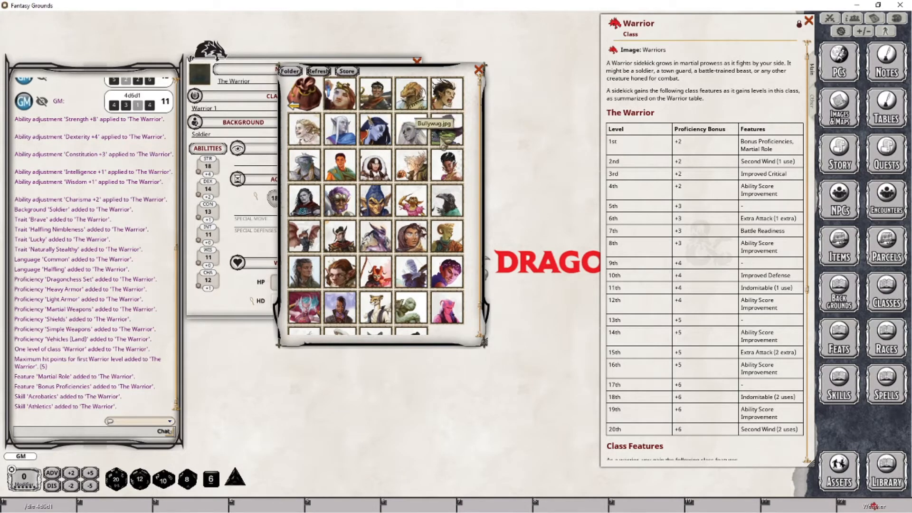
pyautogui.scroll(-1, 432, 130)
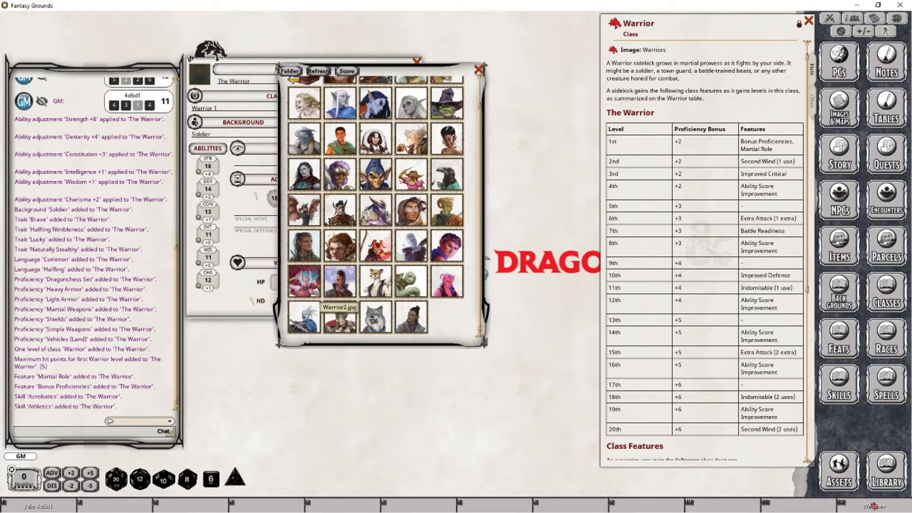
pyautogui.click(309, 313)
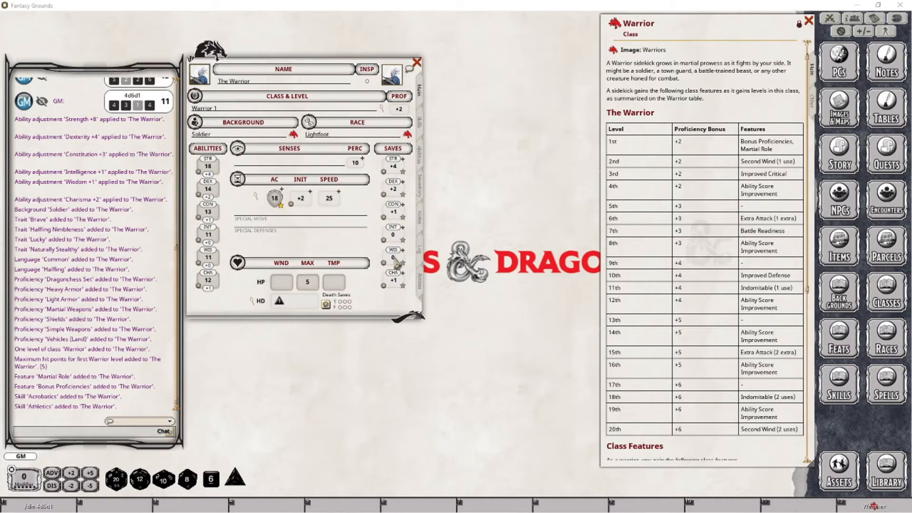
# Check the Warrior's saving throw options, make the Dexterity save proficient, and open the character's skills list
pyautogui.scroll(-10, 654, 320)
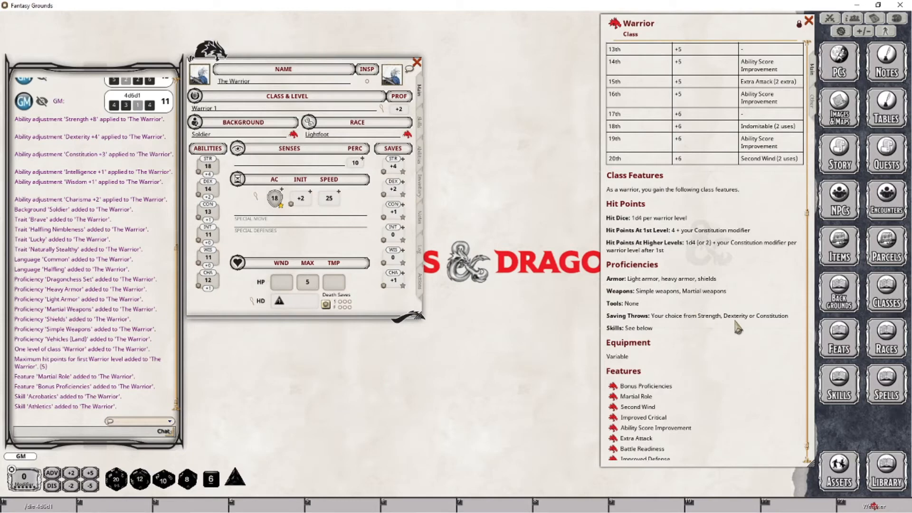
pyautogui.click(403, 195)
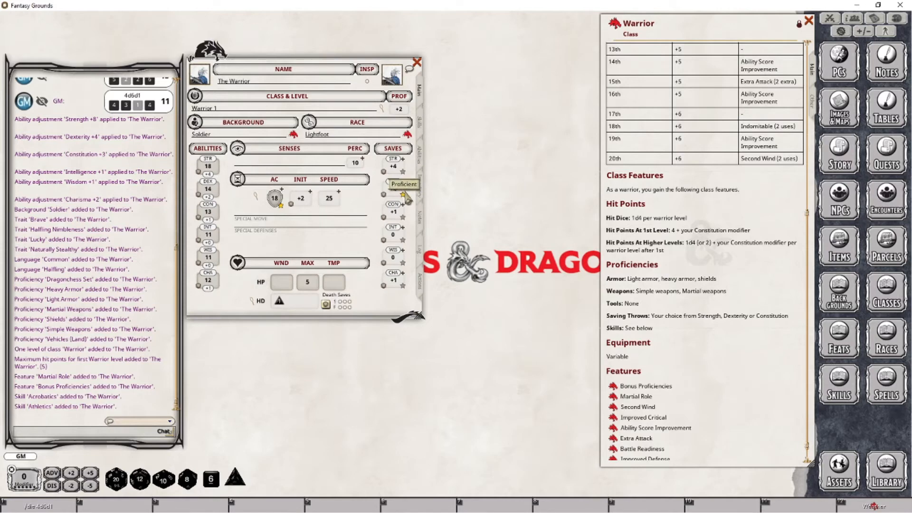
pyautogui.click(403, 194)
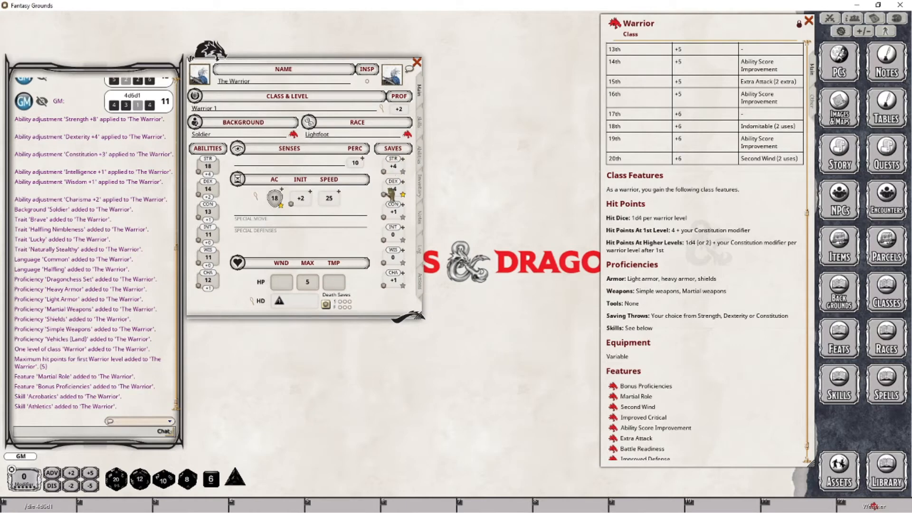
pyautogui.click(403, 194)
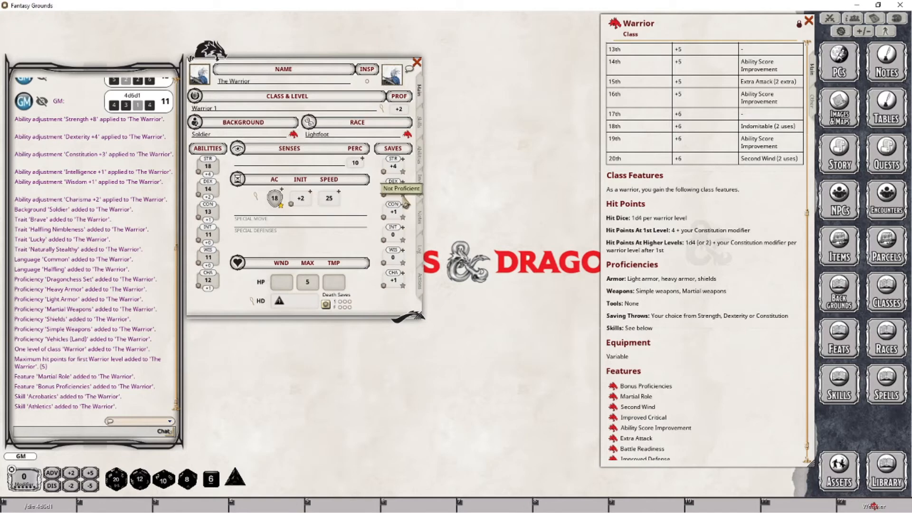
pyautogui.click(402, 194)
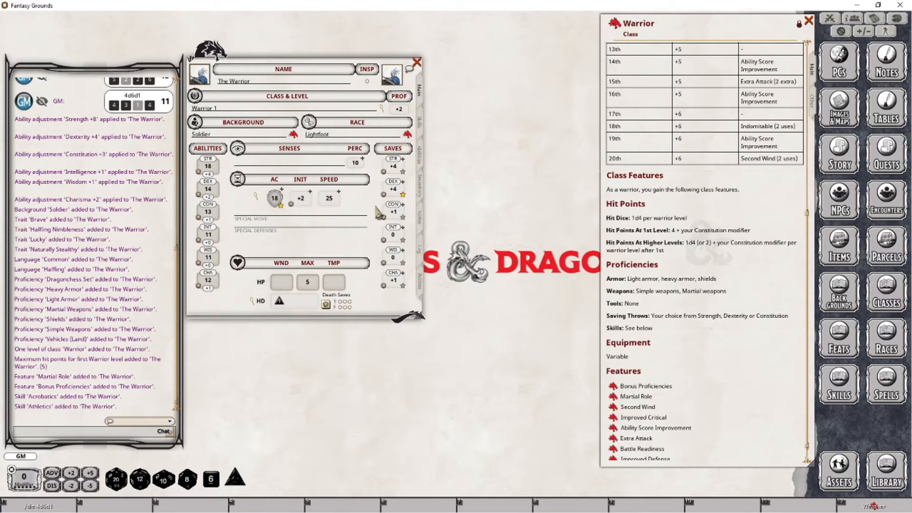
pyautogui.click(420, 122)
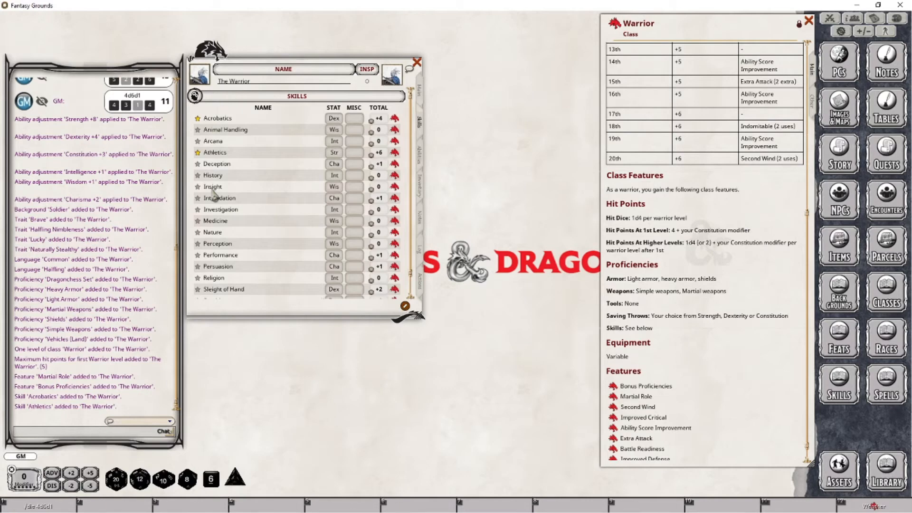
# Open the Bonus Proficiencies and Martial Role descriptions from the Warrior's abilities page and place them beside the sheet
pyautogui.click(421, 157)
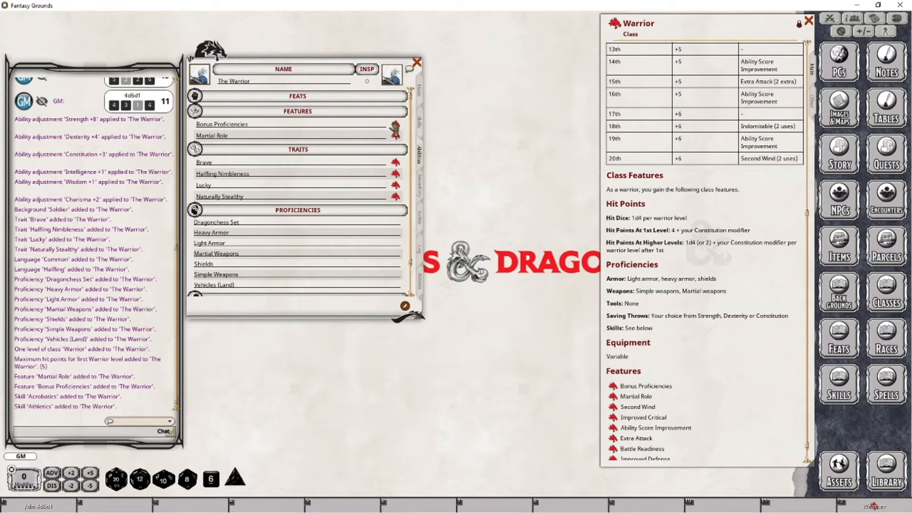
pyautogui.click(396, 127)
pyautogui.moveTo(405, 189); pyautogui.dragTo(463, 31)
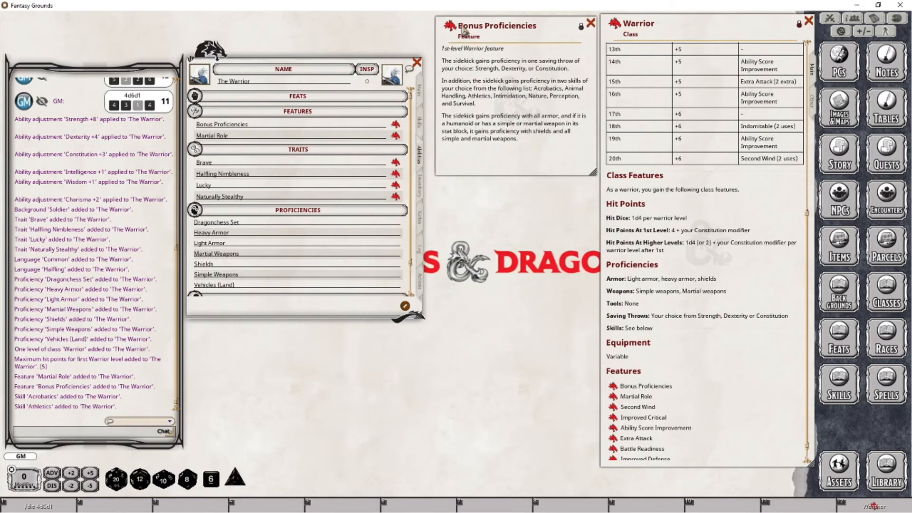
pyautogui.click(395, 136)
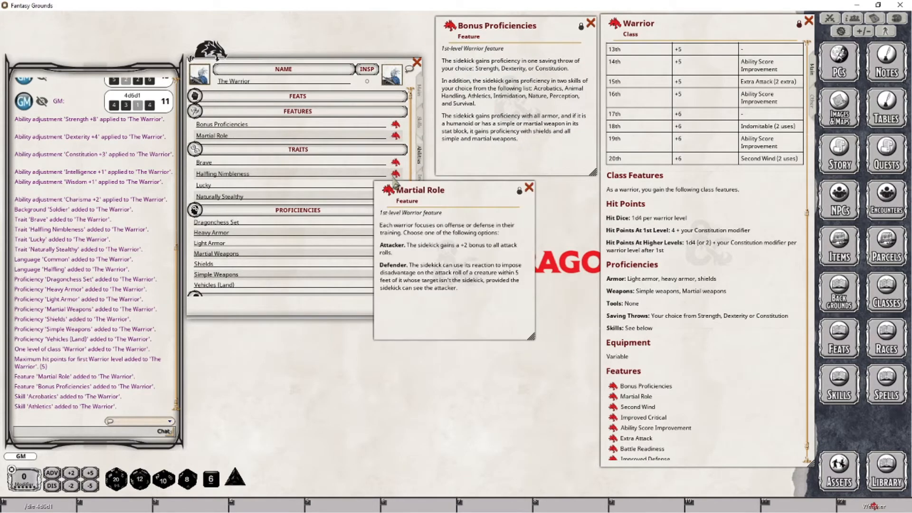
pyautogui.moveTo(394, 184); pyautogui.dragTo(457, 183)
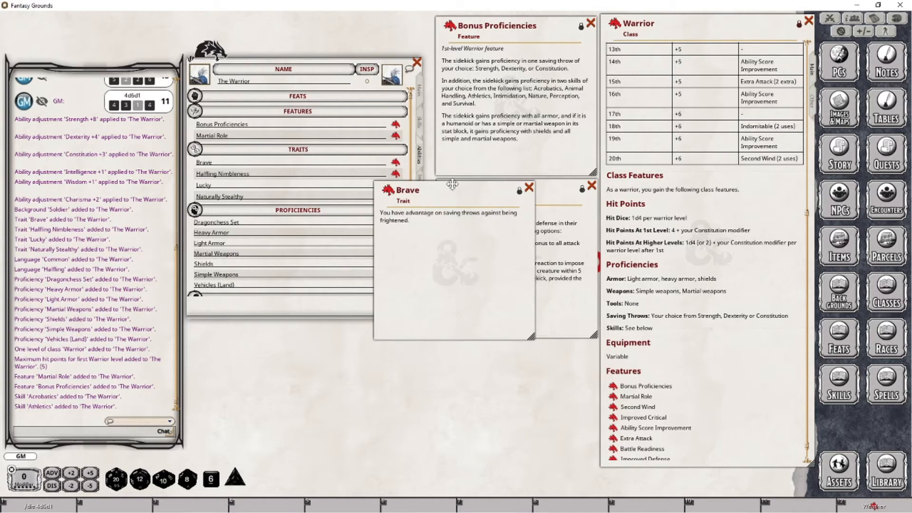
# Open and lay out the Brave, Halfling Nimbleness, Lucky and Naturally Stealthy trait descriptions, and review the proficiencies and languages
pyautogui.moveTo(418, 193); pyautogui.dragTo(479, 38)
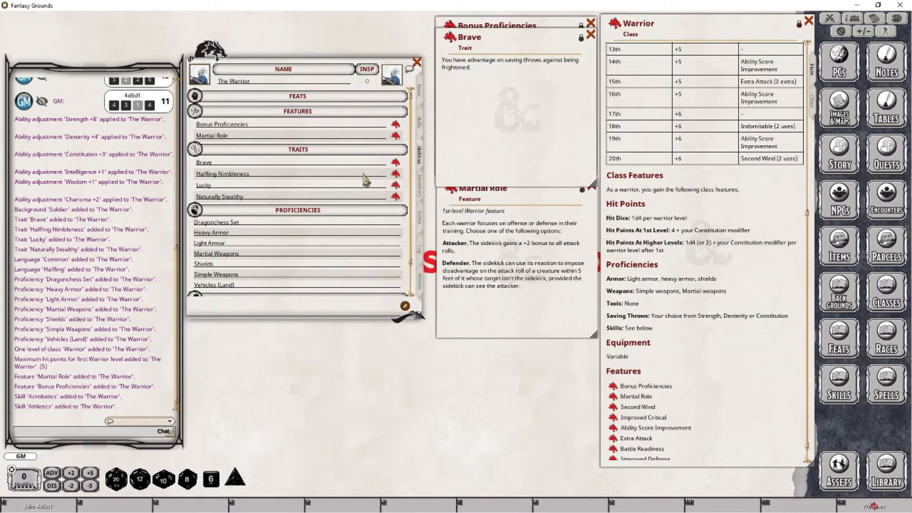
pyautogui.click(395, 174)
pyautogui.moveTo(420, 170); pyautogui.dragTo(484, 118)
pyautogui.click(396, 186)
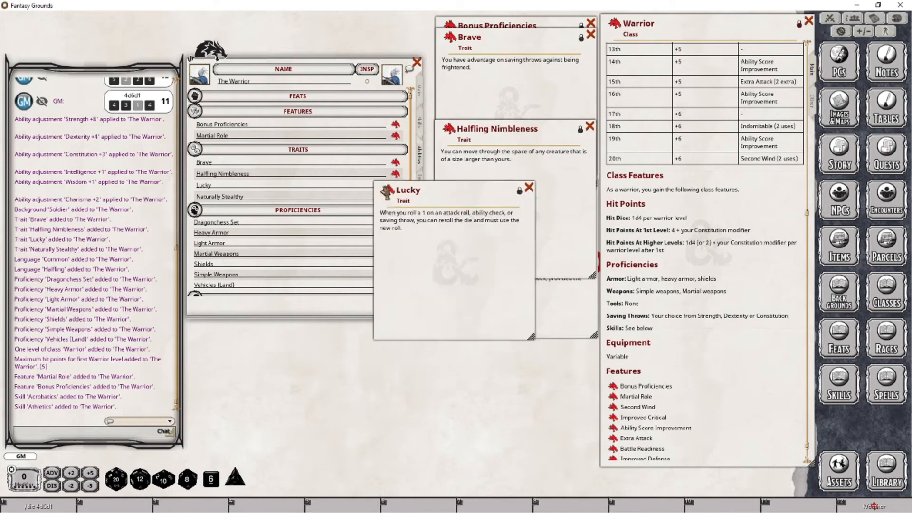
pyautogui.moveTo(445, 186); pyautogui.dragTo(488, 222)
pyautogui.click(395, 198)
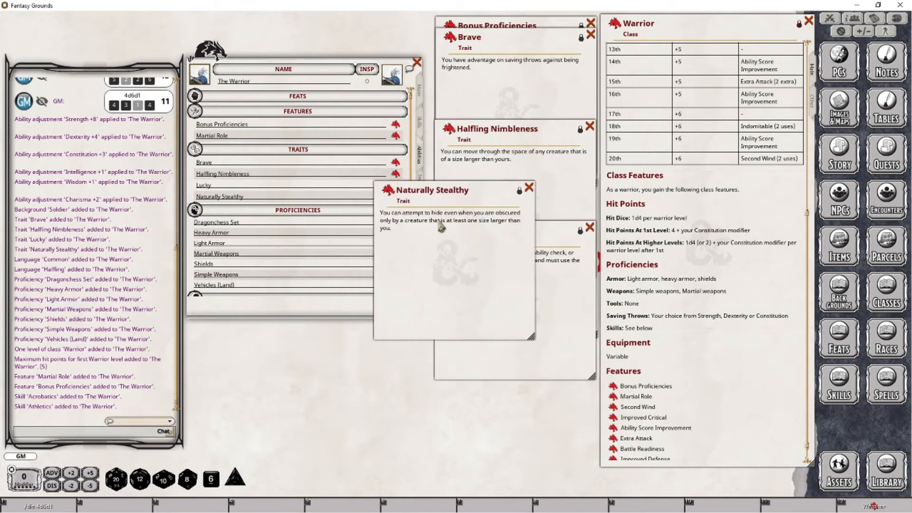
pyautogui.moveTo(434, 190); pyautogui.dragTo(490, 319)
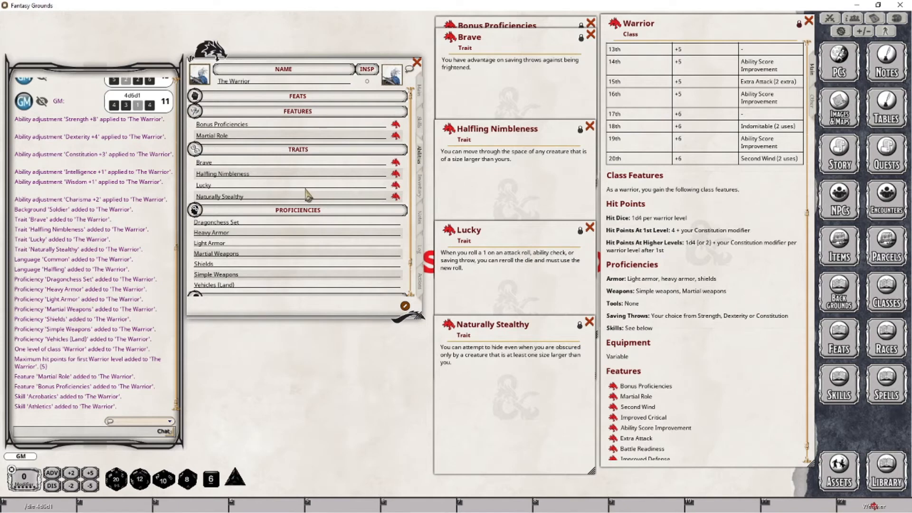
pyautogui.scroll(-3, 271, 242)
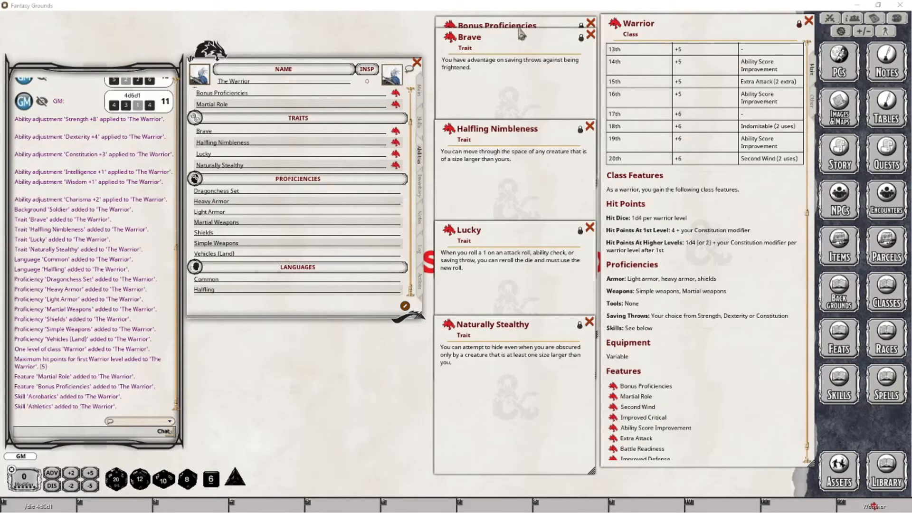
# Label the coin slots in the inventory's treasure section PP, GP, EP, SP and CP
pyautogui.click(419, 186)
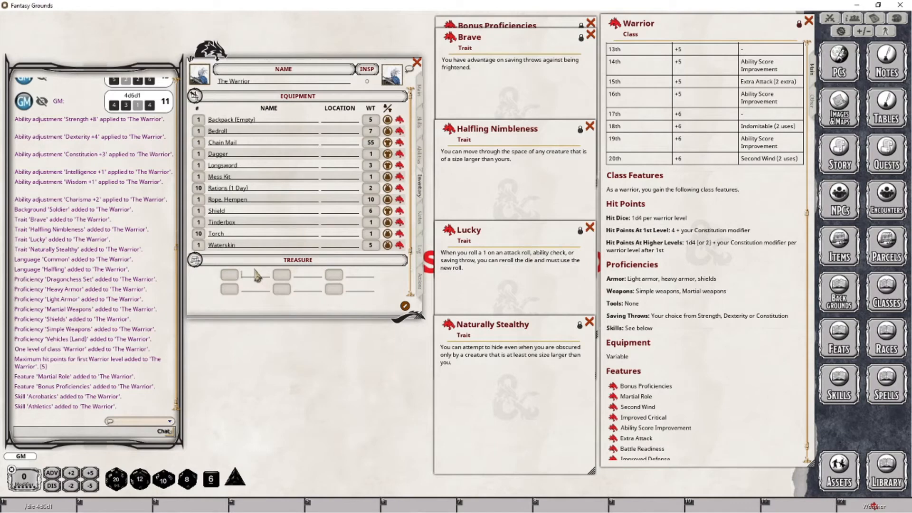
pyautogui.scroll(-3, 257, 275)
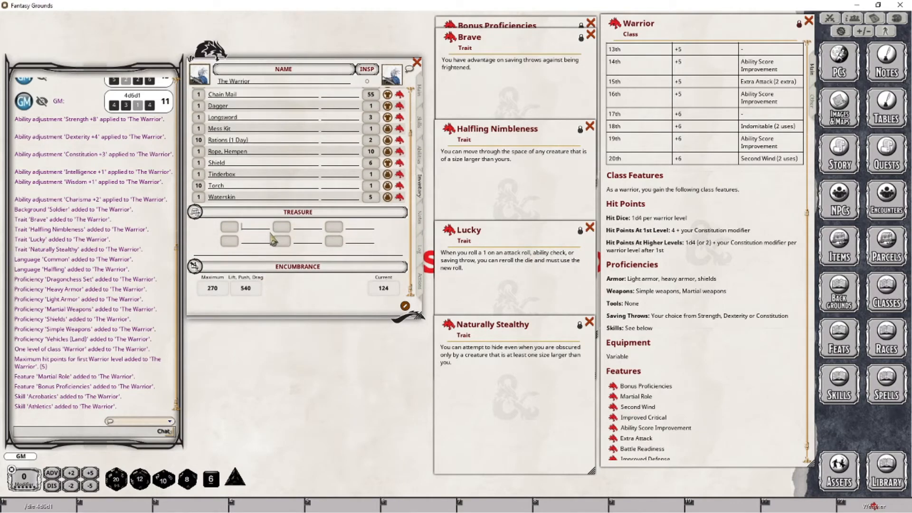
pyautogui.write('PP')
pyautogui.press('shift')
pyautogui.write('GP')
pyautogui.click(306, 230)
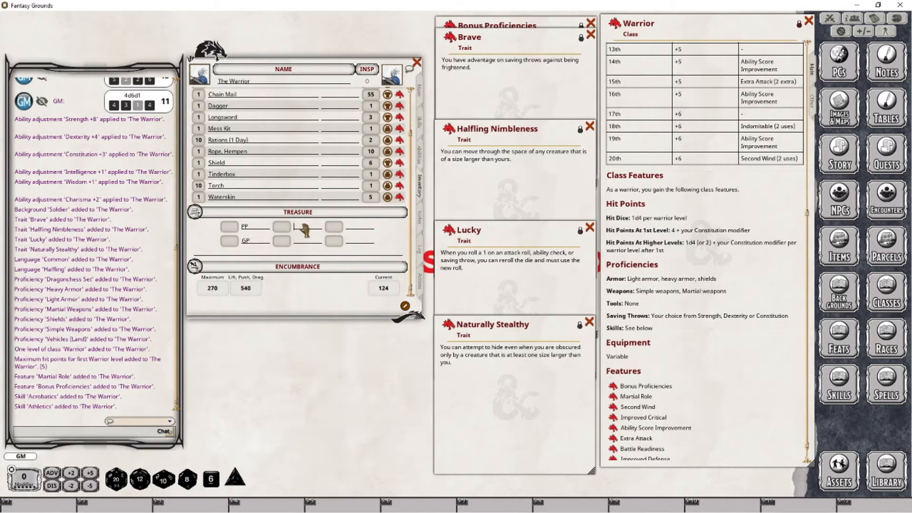
pyautogui.write('EP')
pyautogui.write('SP')
pyautogui.write('CP')
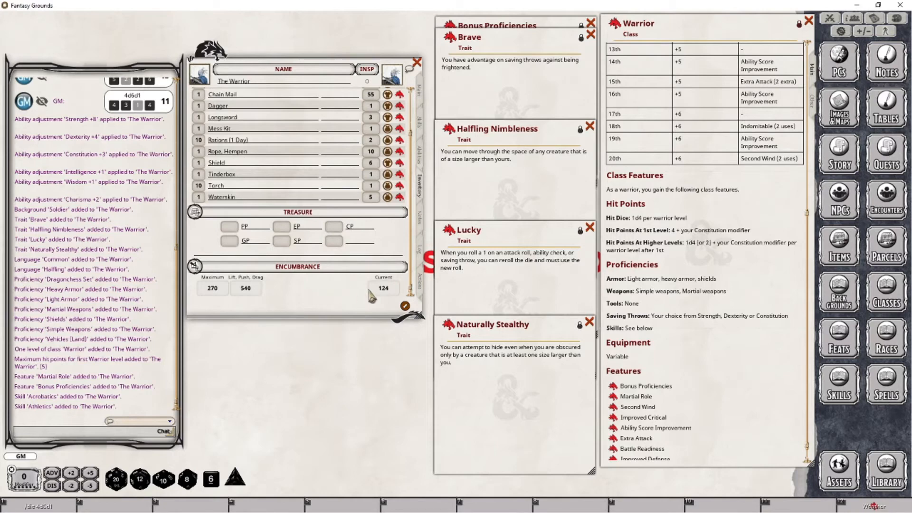
# Bring up the Warrior's weapon actions and set both dagger entries to off-hand use
pyautogui.click(421, 285)
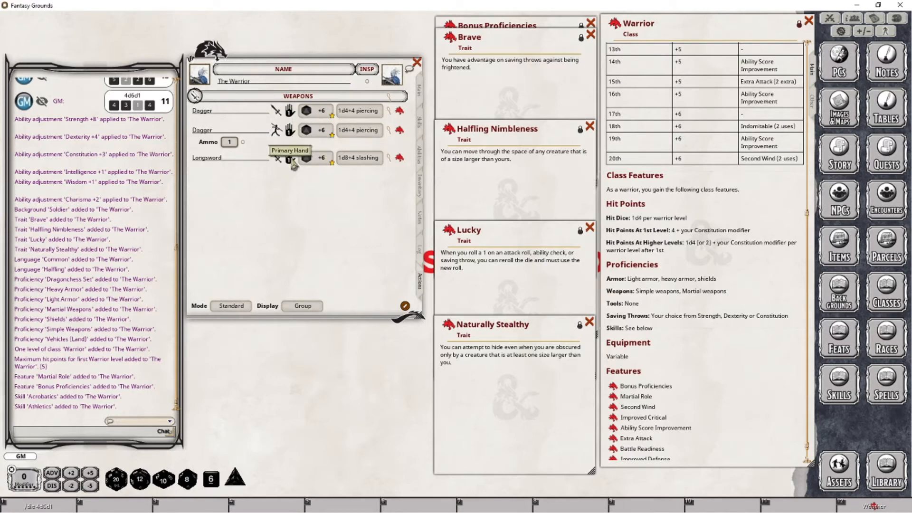
pyautogui.click(290, 113)
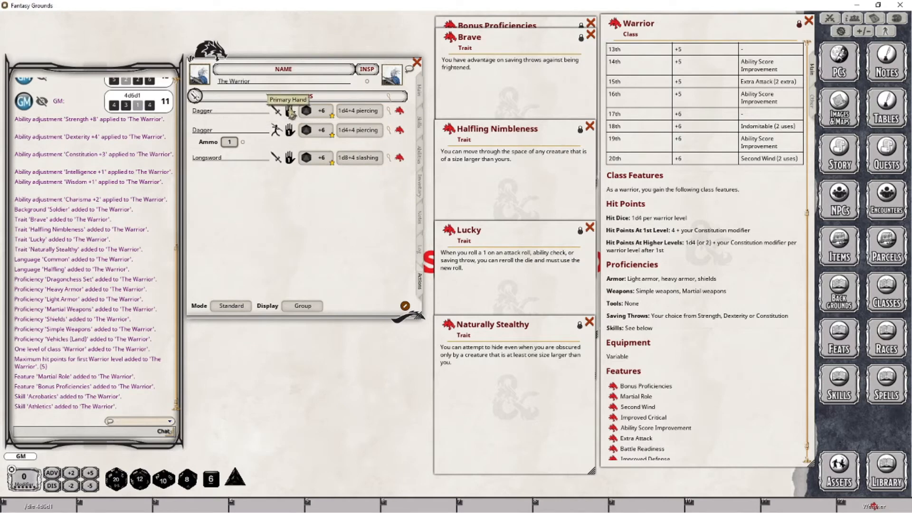
pyautogui.click(291, 114)
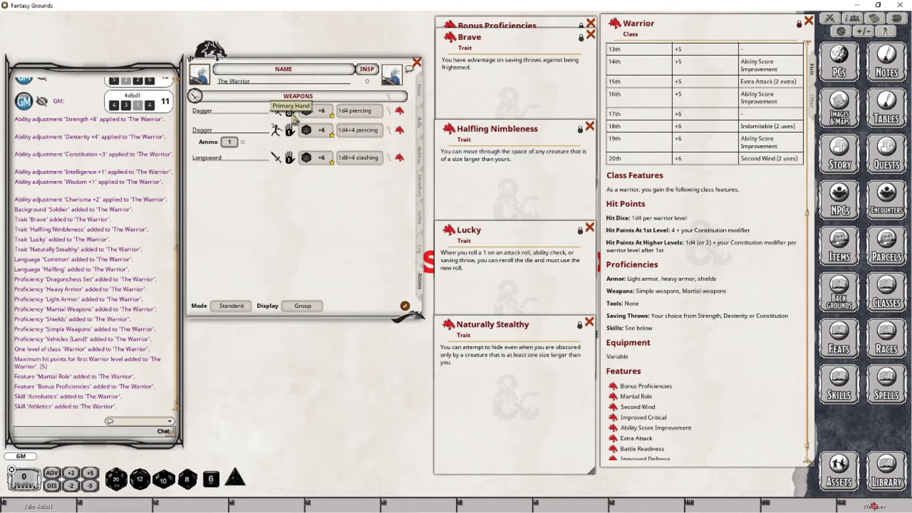
pyautogui.click(291, 133)
pyautogui.click(293, 134)
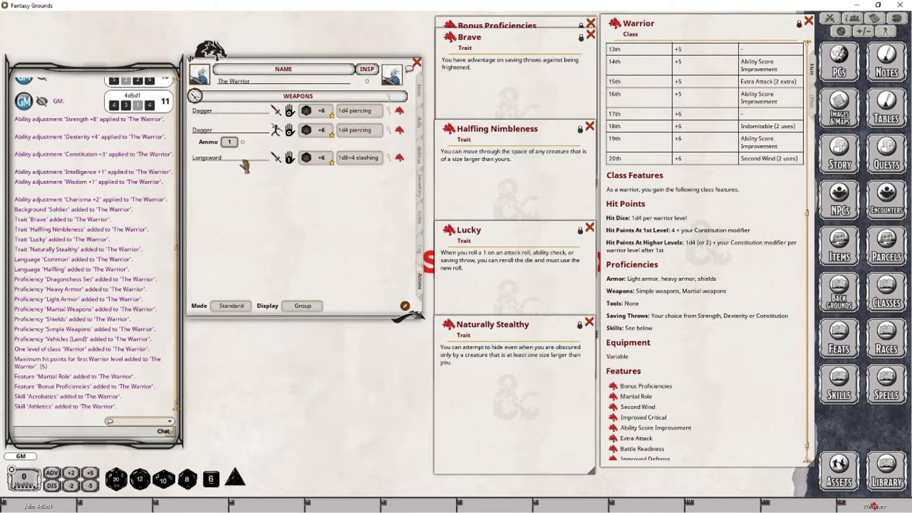
# Open the longsword's item record from the weapons list and examine its damage and properties
pyautogui.click(400, 157)
pyautogui.moveTo(430, 188); pyautogui.dragTo(296, 316)
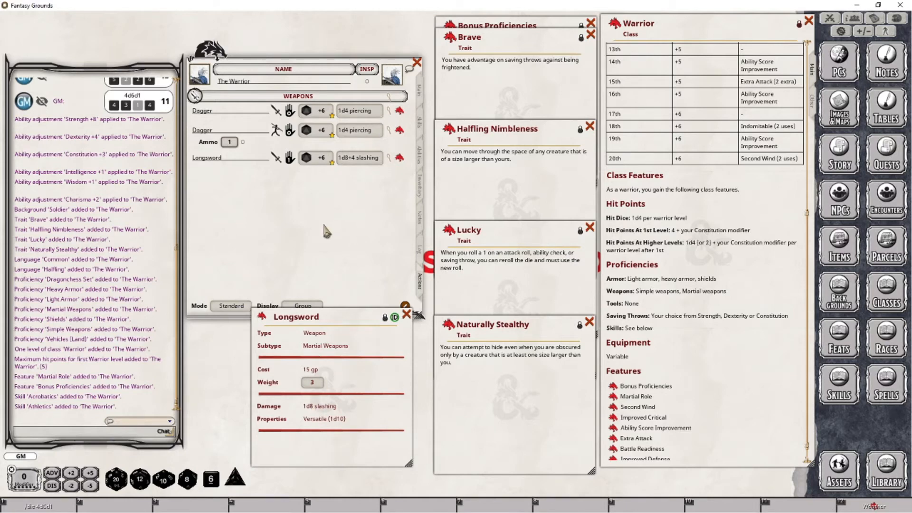
pyautogui.click(294, 221)
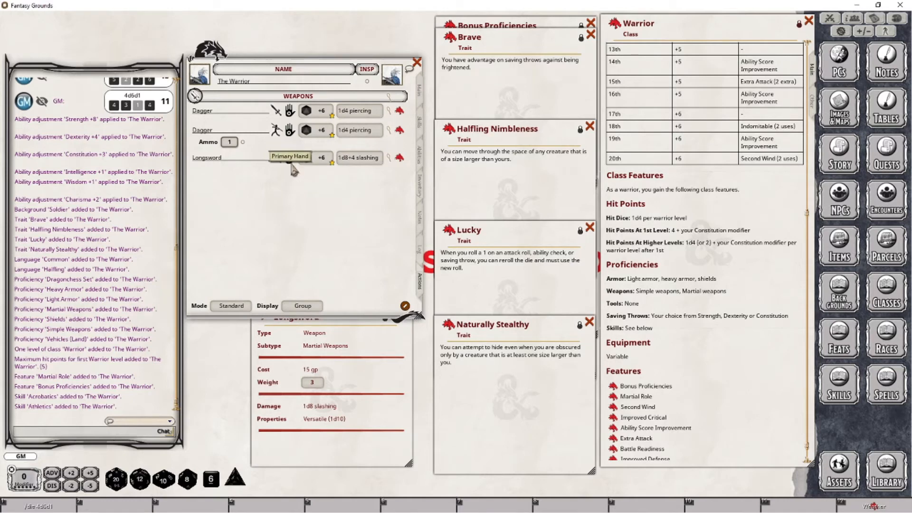
# Try two-handed and off-hand use on the longsword, and return it and both daggers to the primary hand
pyautogui.click(290, 159)
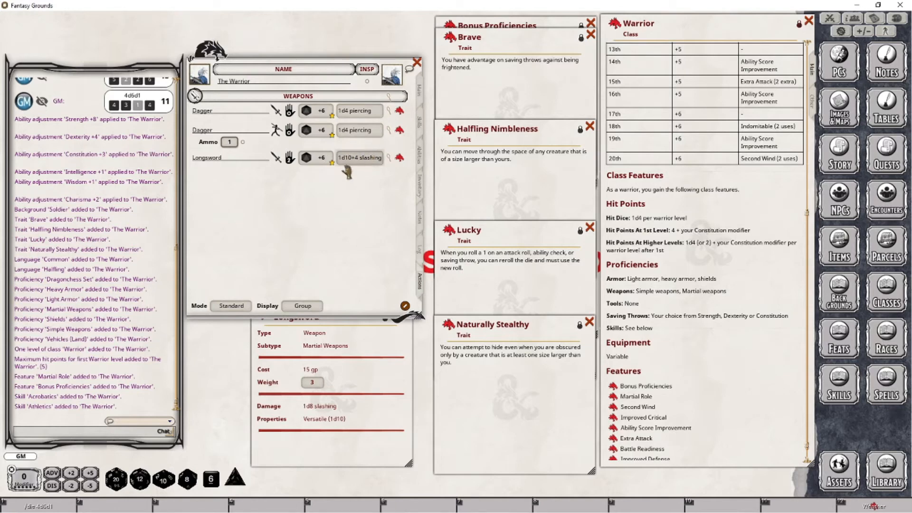
pyautogui.click(290, 159)
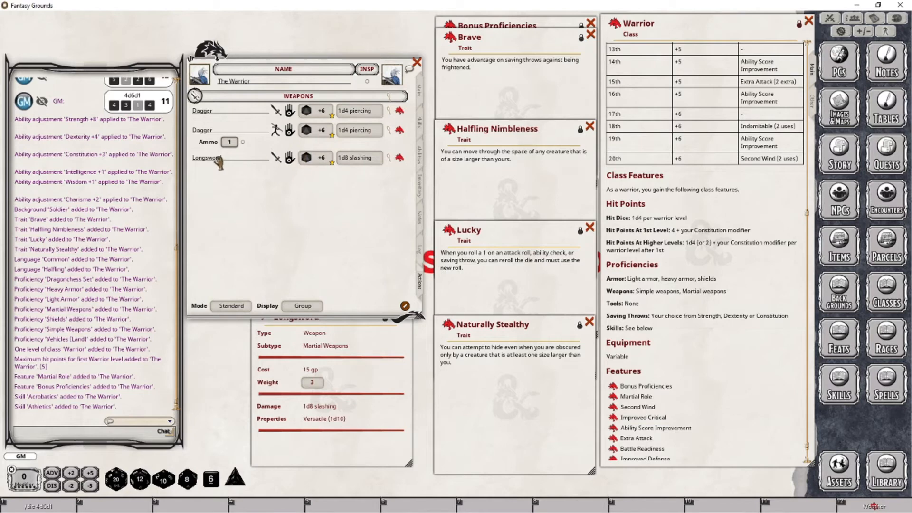
pyautogui.click(291, 159)
pyautogui.click(290, 112)
pyautogui.click(290, 133)
# Cycle the longsword's hand setting through its options again and leave it on the primary hand
pyautogui.click(289, 158)
pyautogui.click(289, 159)
pyautogui.click(289, 159)
pyautogui.click(290, 160)
pyautogui.click(289, 157)
pyautogui.click(289, 160)
pyautogui.click(289, 161)
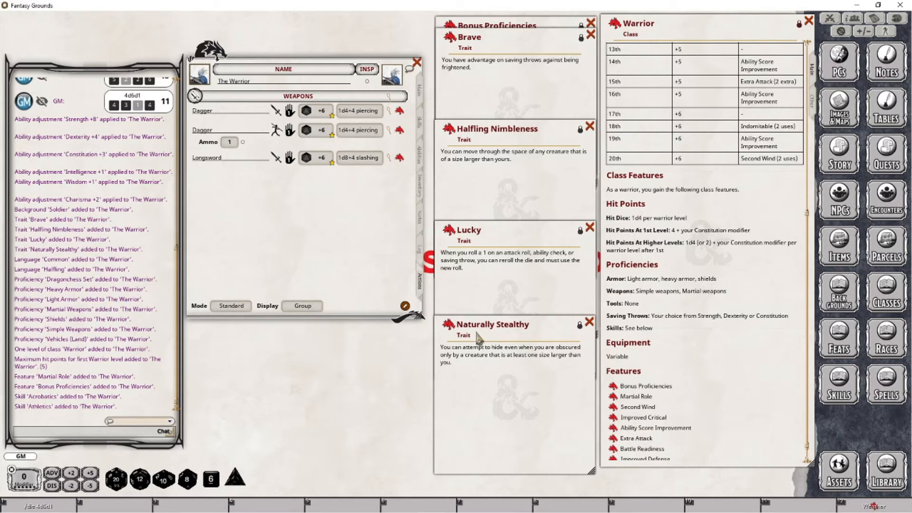
# Close the Naturally Stealthy description and add the Lucky trait to the character's actions as a power in the group Halfling
pyautogui.click(419, 91)
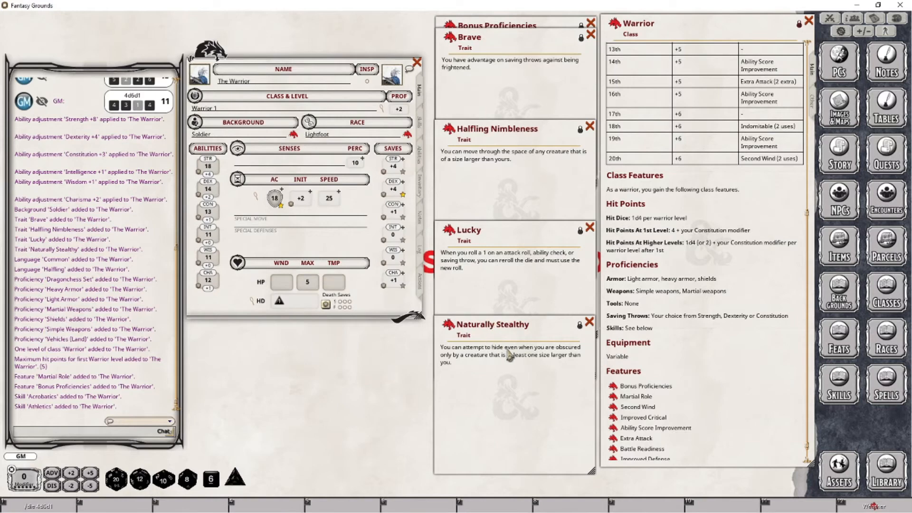
pyautogui.click(420, 284)
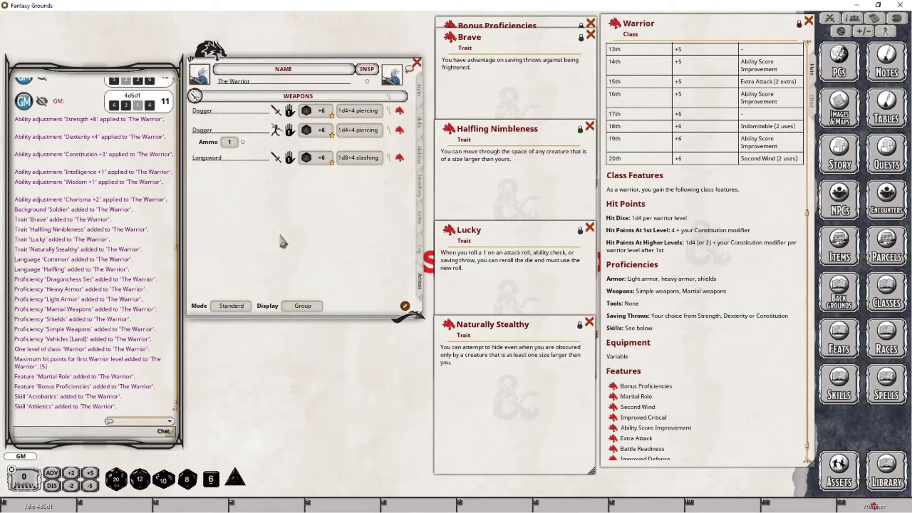
pyautogui.click(590, 323)
pyautogui.moveTo(527, 235); pyautogui.dragTo(517, 287)
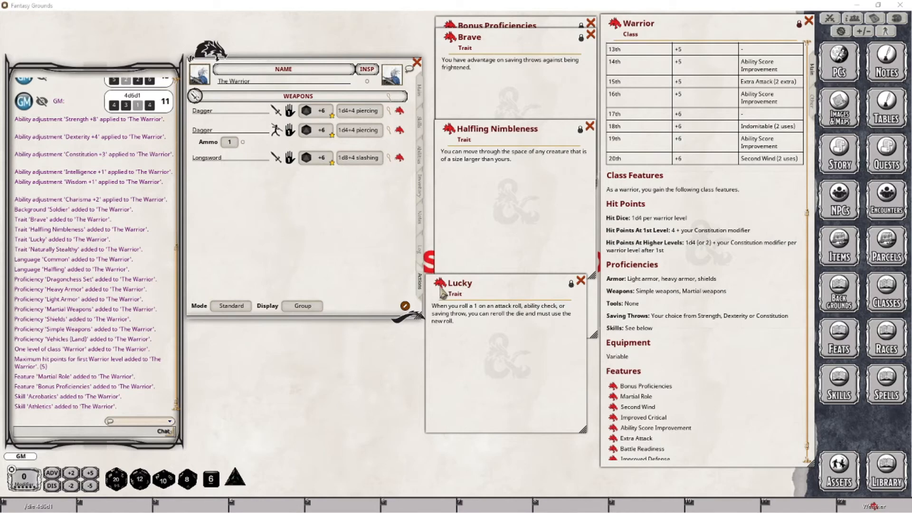
pyautogui.moveTo(441, 285); pyautogui.dragTo(321, 243)
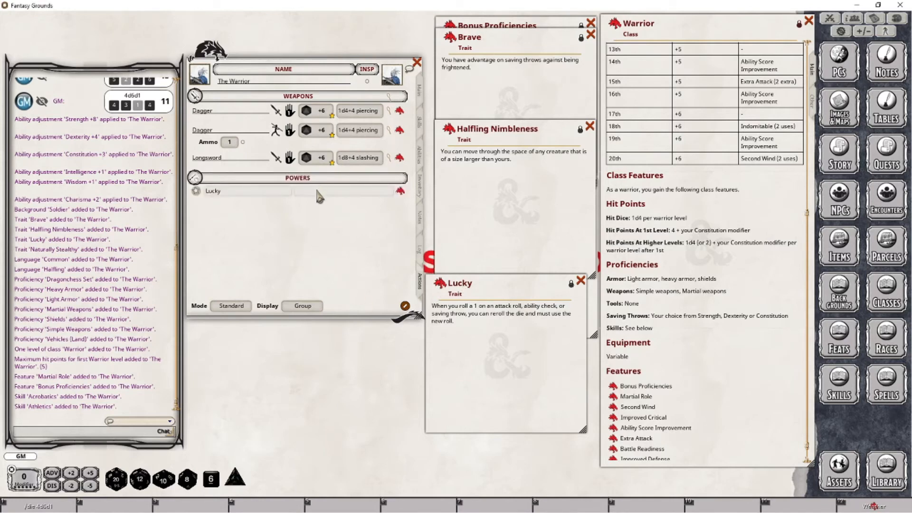
pyautogui.write('Halfling')
pyautogui.press('Tab')
pyautogui.moveTo(498, 284); pyautogui.dragTo(316, 333)
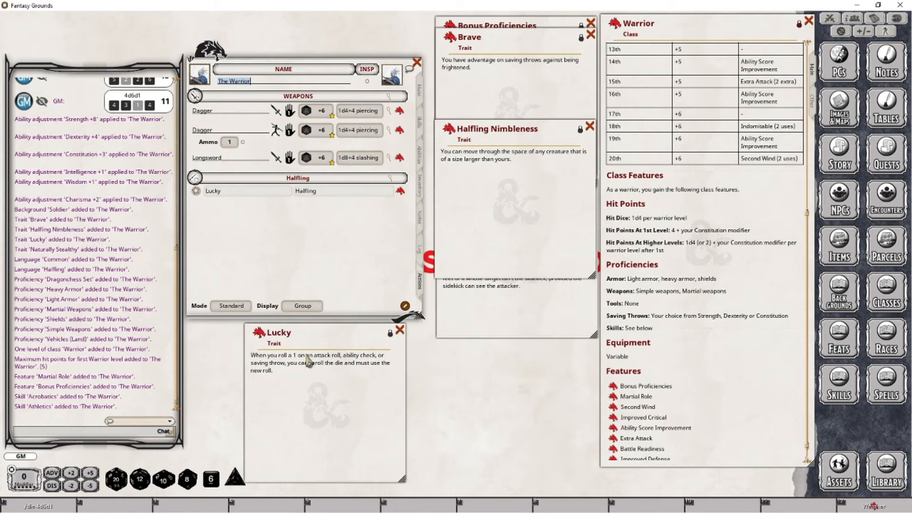
# Add an effect action to the Lucky power and open its settings beside the sheet
pyautogui.rightClick(371, 190)
pyautogui.click(409, 191)
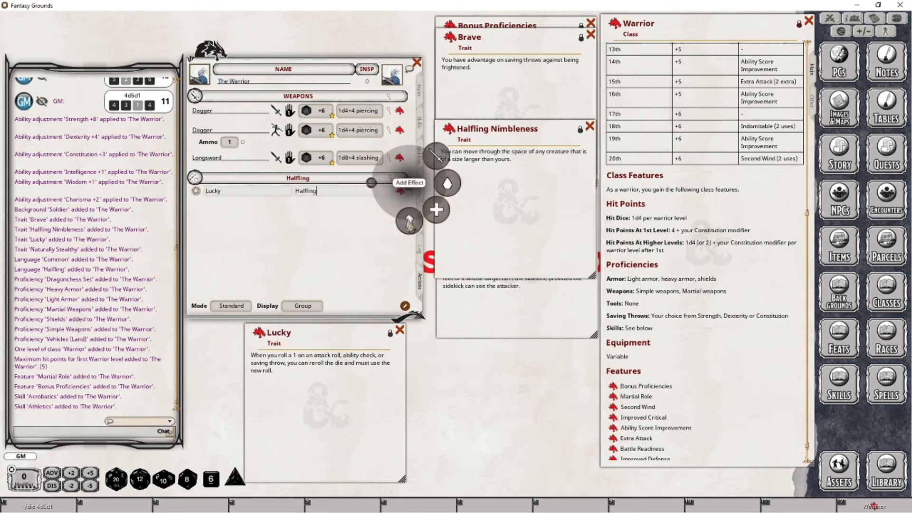
pyautogui.click(406, 221)
pyautogui.click(397, 204)
pyautogui.moveTo(450, 208); pyautogui.dragTo(484, 266)
# Describe the effect as "Lucky (N); reroll 1's on attacks, checks and saving throws" and set its targeting to Self
pyautogui.click(455, 316)
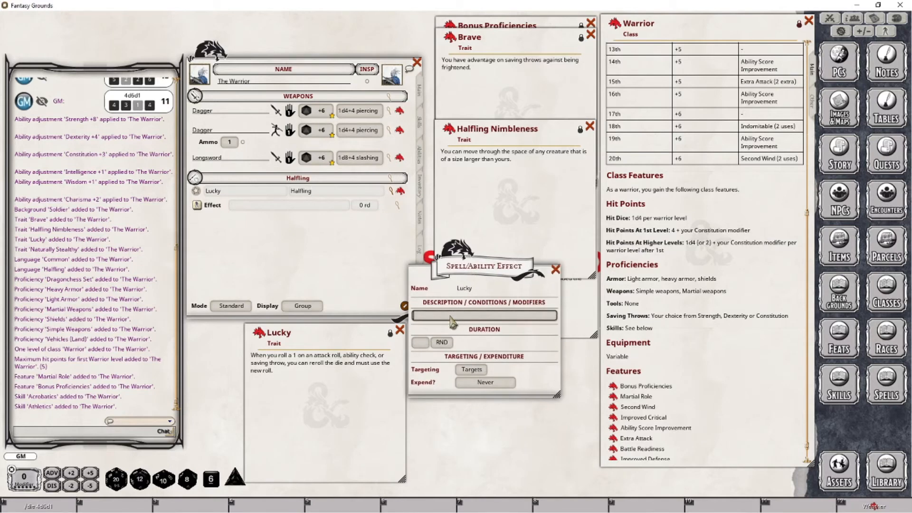
pyautogui.write('Lucky (N)')
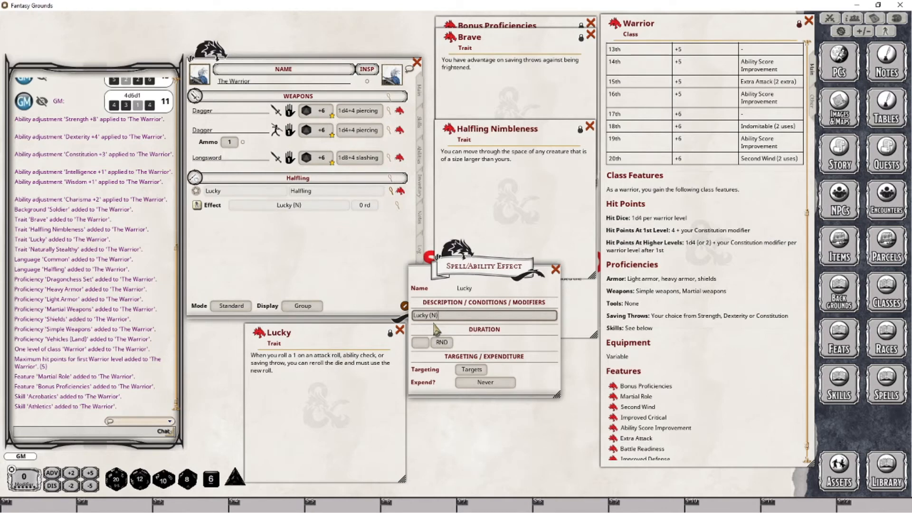
pyautogui.write(';')
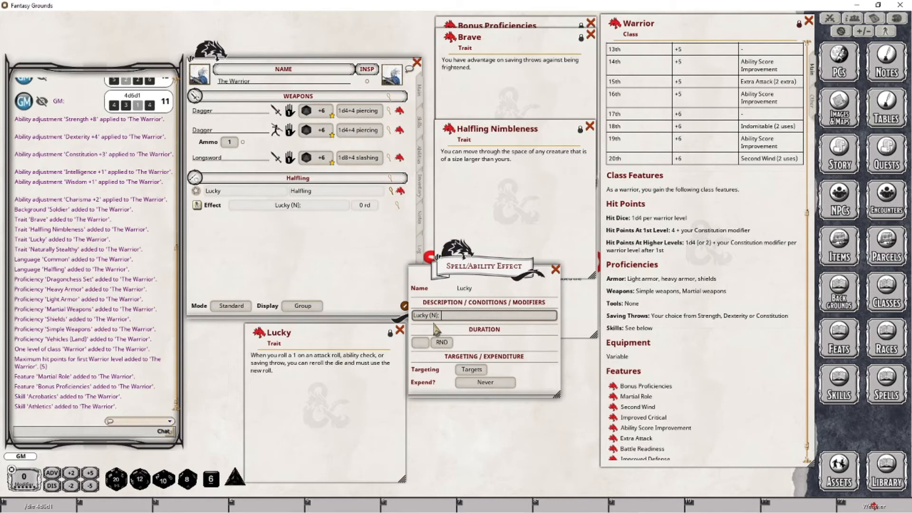
pyautogui.write(" reroll 1's on attacks,")
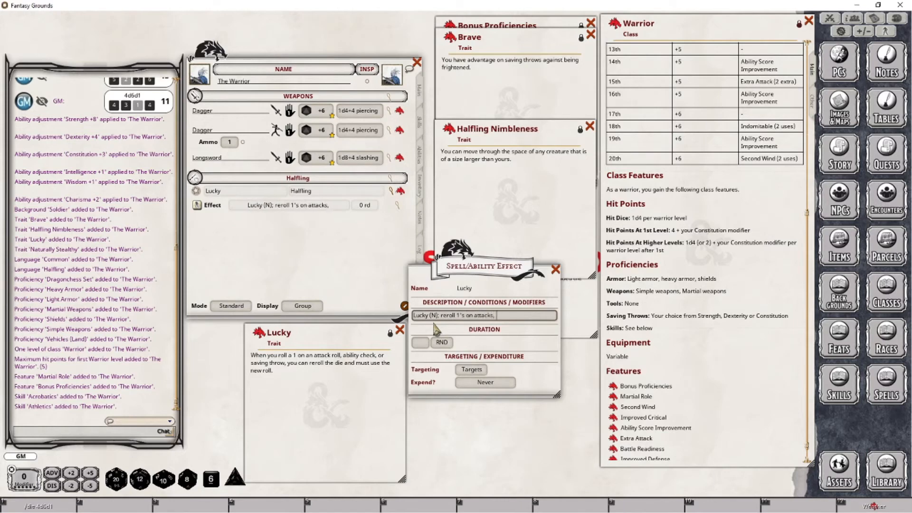
pyautogui.write(' checks and sav')
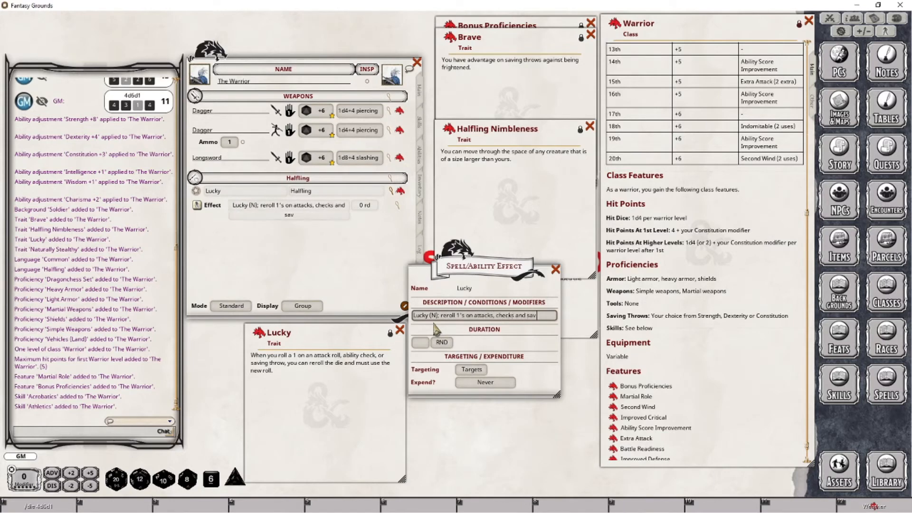
pyautogui.write('ing throws')
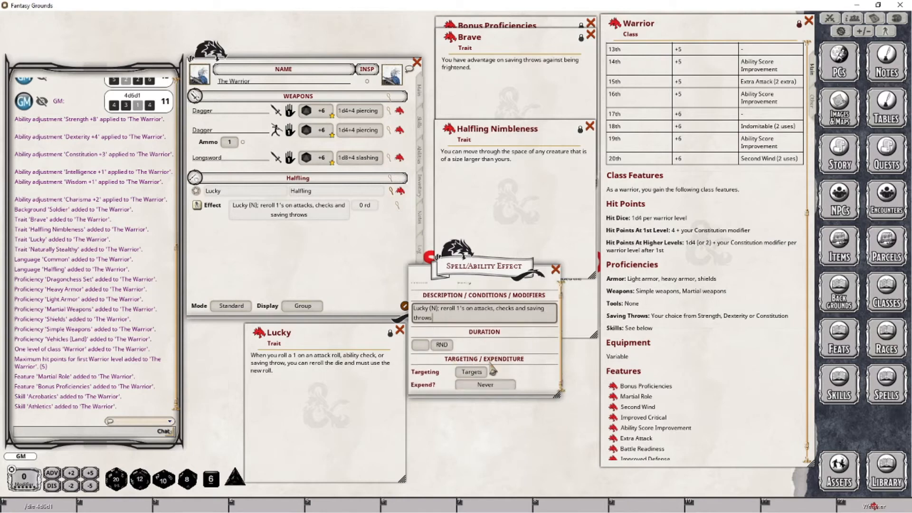
pyautogui.click(472, 372)
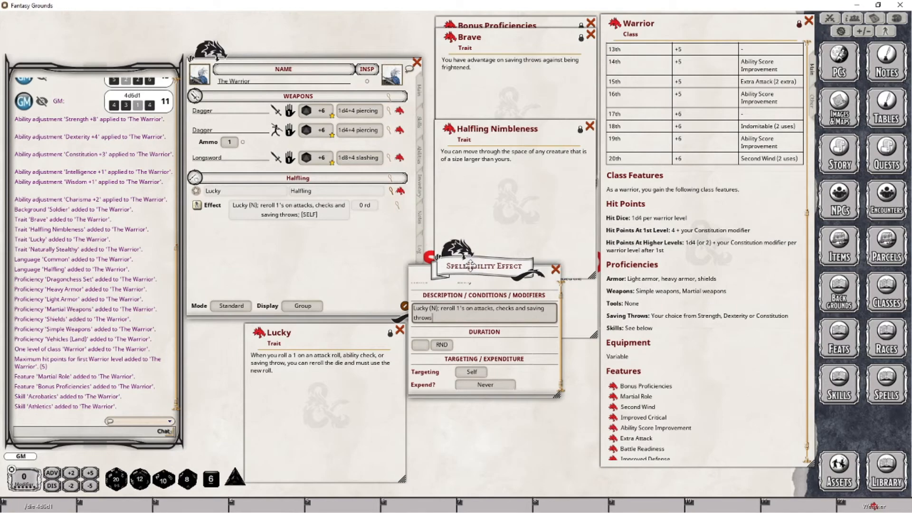
# Open the combat tracker, delete the entries of The Ranger and The Spellcaster (Mage), and add The Warrior to it
pyautogui.moveTo(469, 265); pyautogui.dragTo(399, 264)
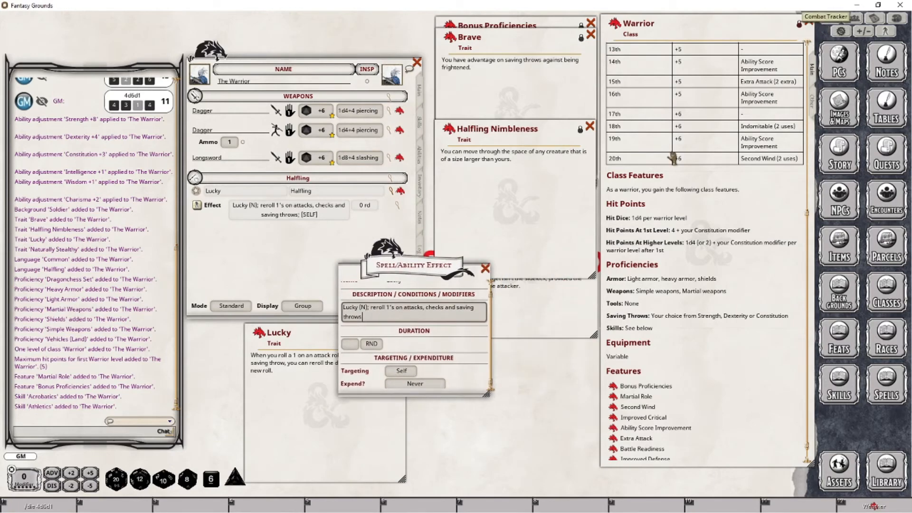
pyautogui.rightClick(530, 262)
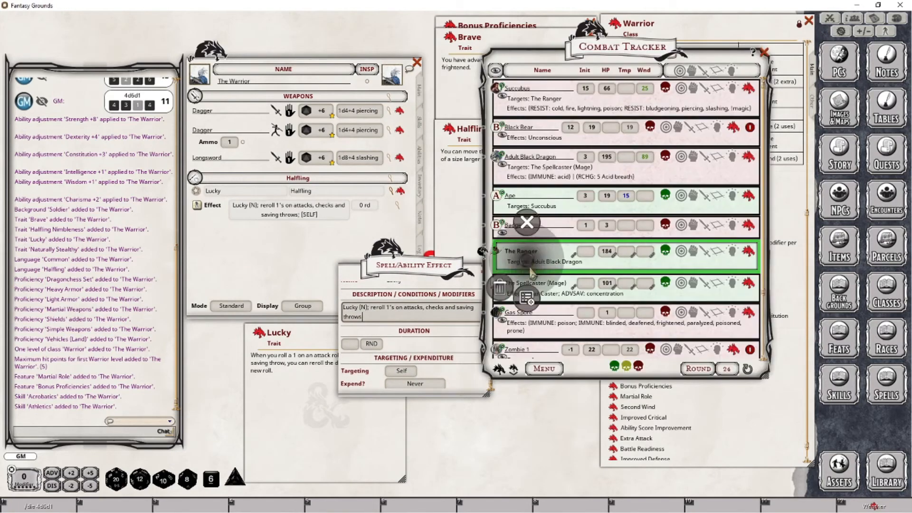
pyautogui.click(499, 288)
pyautogui.click(470, 287)
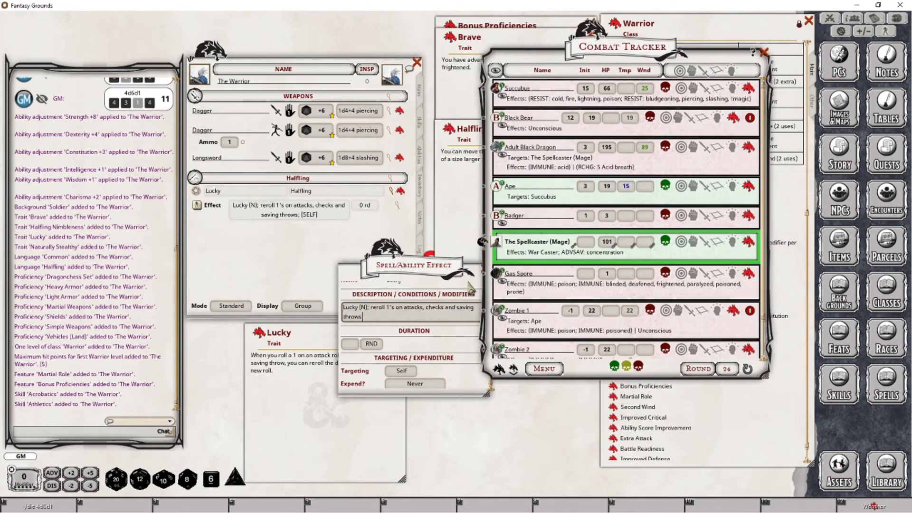
pyautogui.rightClick(527, 243)
pyautogui.click(497, 269)
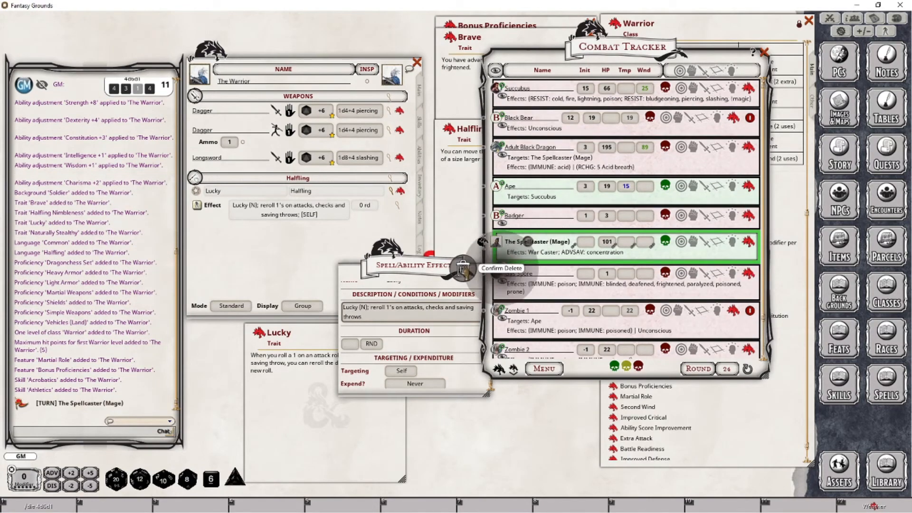
pyautogui.click(463, 269)
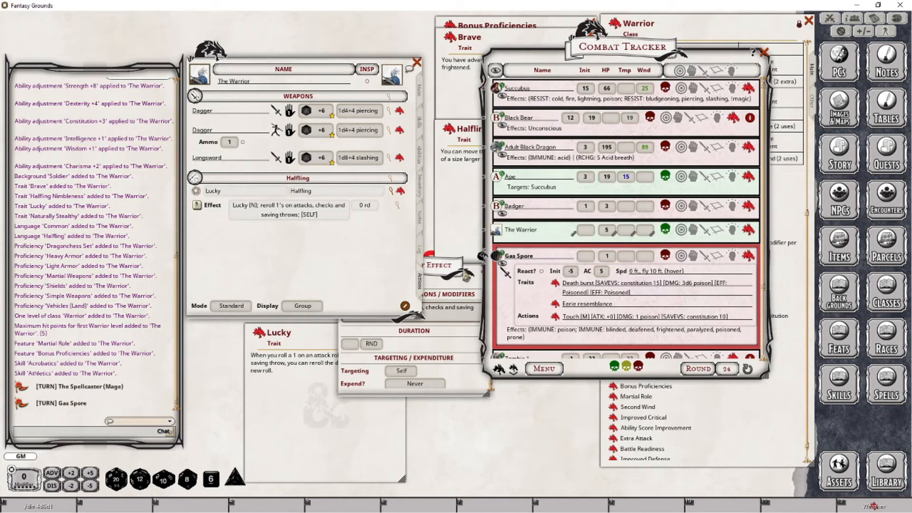
# Close the Lucky effect settings, apply the effect to The Warrior, and inspect it among that combatant's effects in the combat tracker
pyautogui.moveTo(467, 275); pyautogui.dragTo(390, 283)
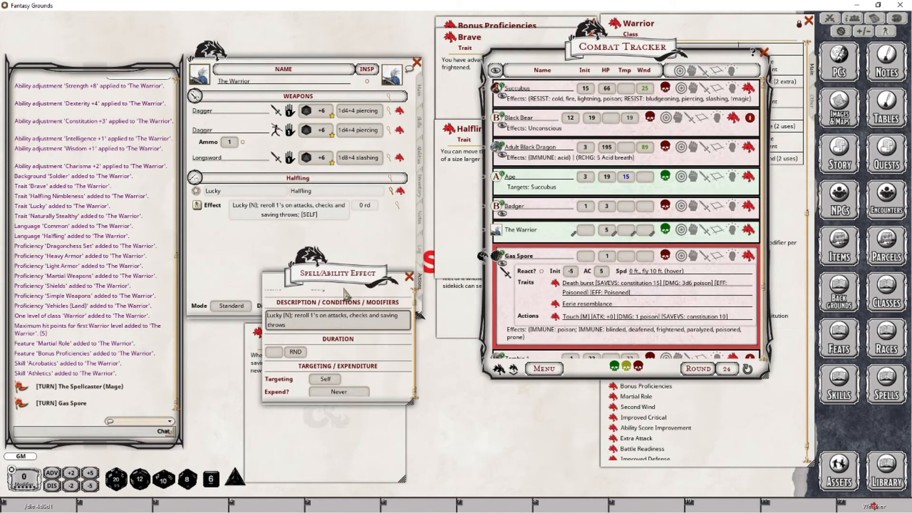
pyautogui.click(409, 276)
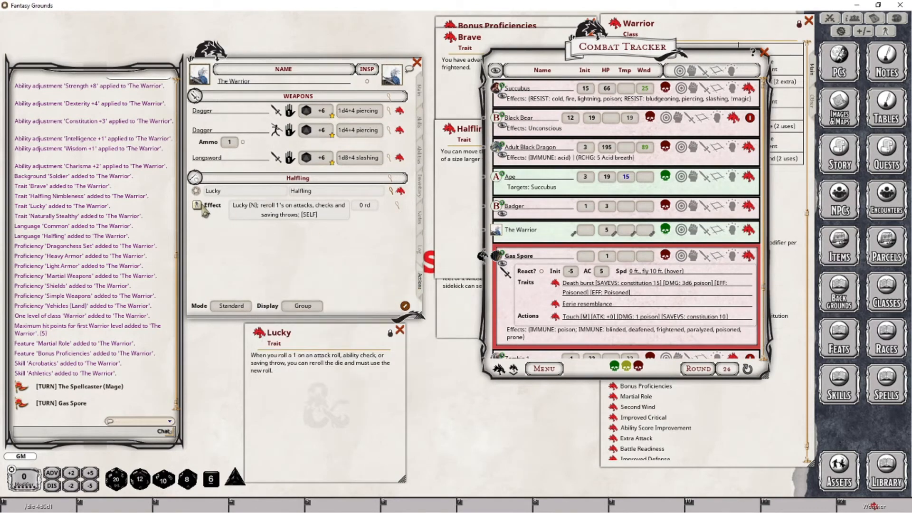
pyautogui.click(204, 209)
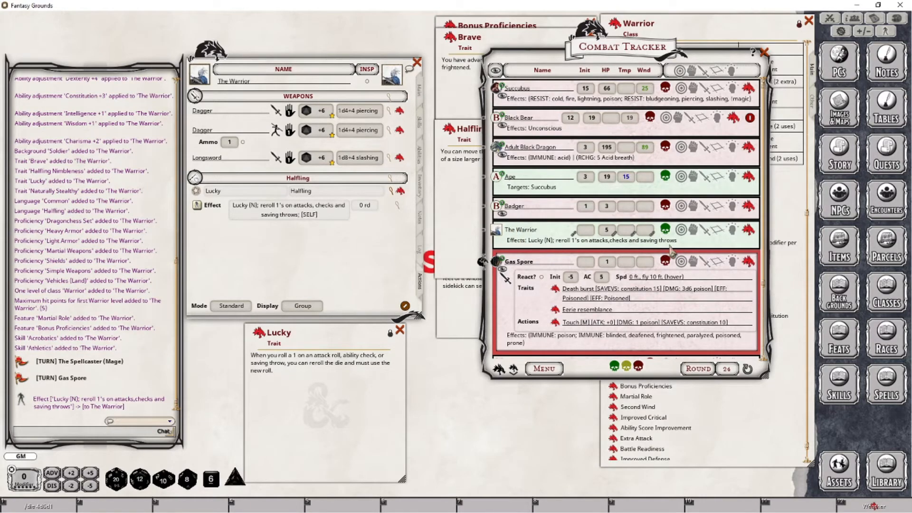
pyautogui.click(732, 233)
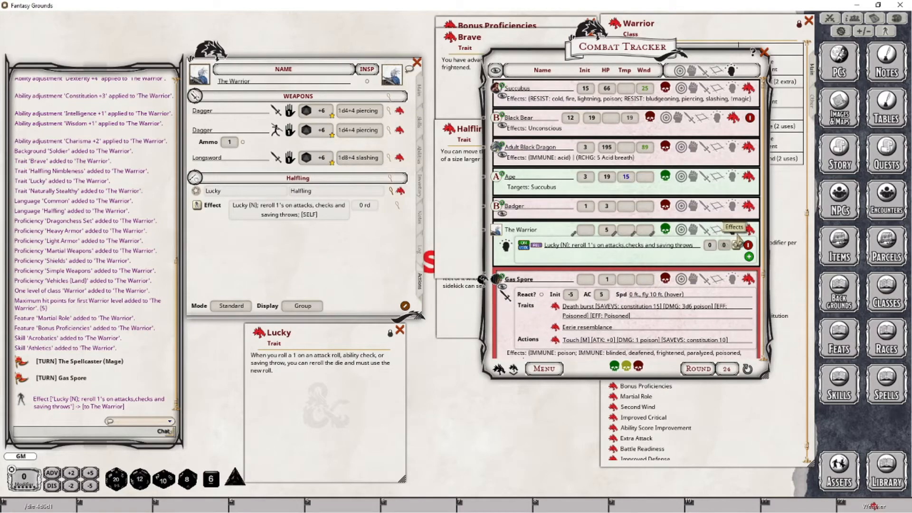
pyautogui.click(733, 232)
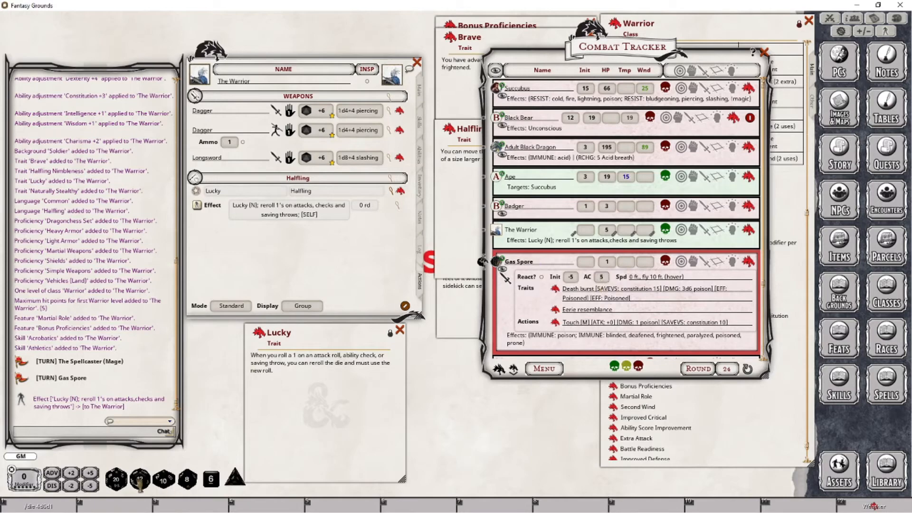
# Switch the sheet to its main page and roll the Dexterity saving throw into the chat
pyautogui.click(420, 90)
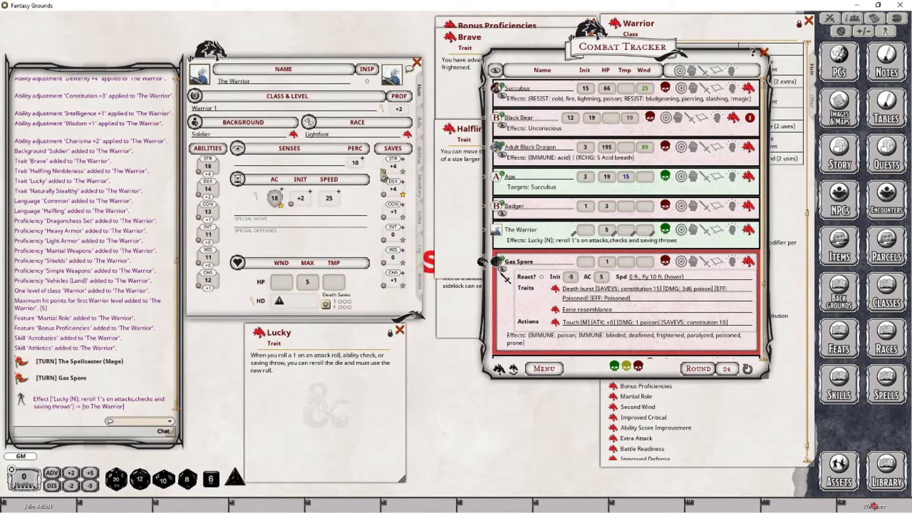
pyautogui.moveTo(393, 186); pyautogui.dragTo(115, 192)
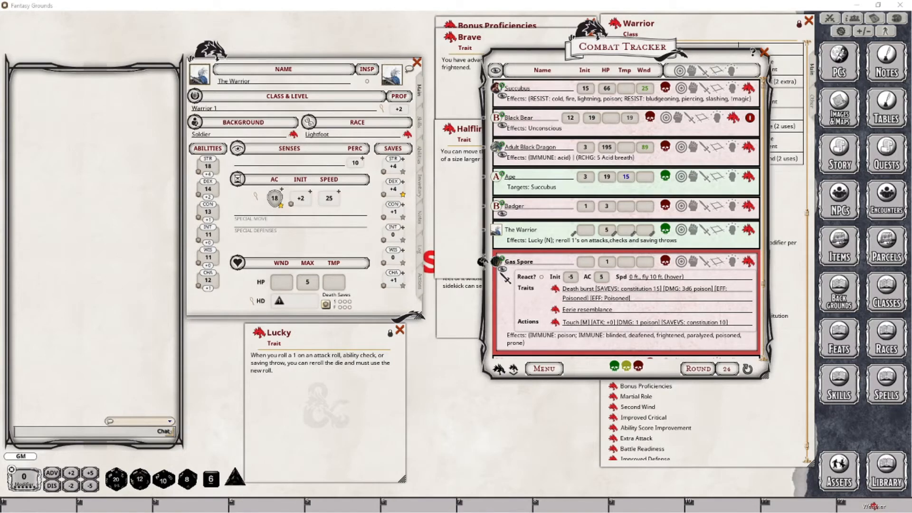
# Write the chat command "/die 1d20r1" and store it in the first hotkey slot
pyautogui.click(40, 433)
pyautogui.write('/die')
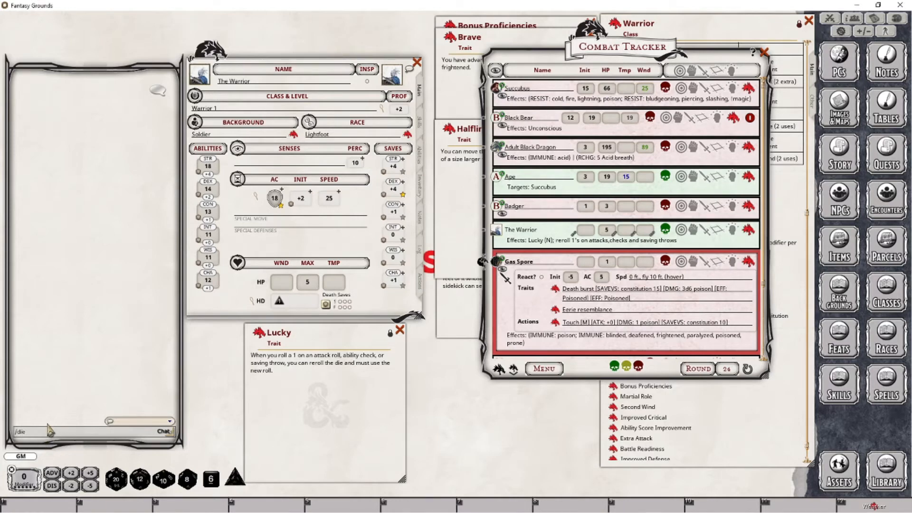
pyautogui.write(' 1d20r1')
pyautogui.click(28, 431)
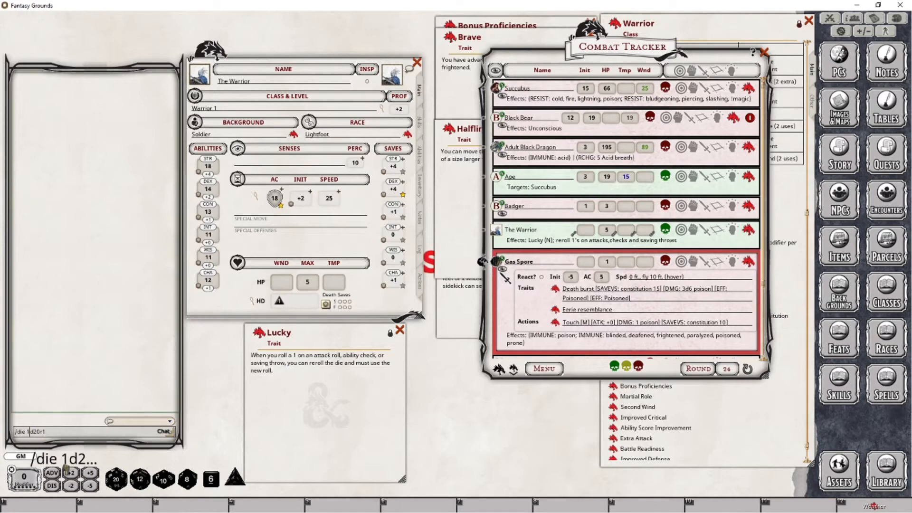
pyautogui.moveTo(54, 507); pyautogui.dragTo(43, 507)
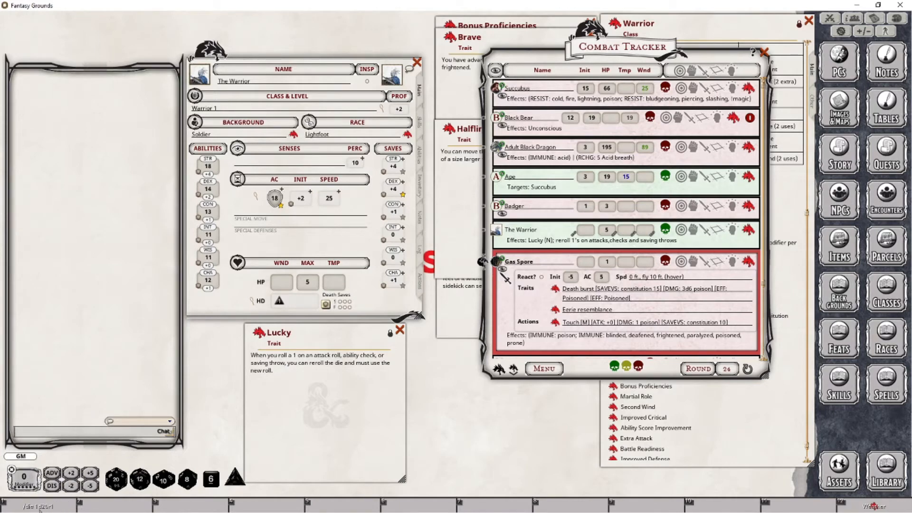
# Roll the stored 1d20r1 command repeatedly to test rerolling 1's, and demonstrate aiming the roll at the Succubus in the combat tracker
pyautogui.click(43, 507)
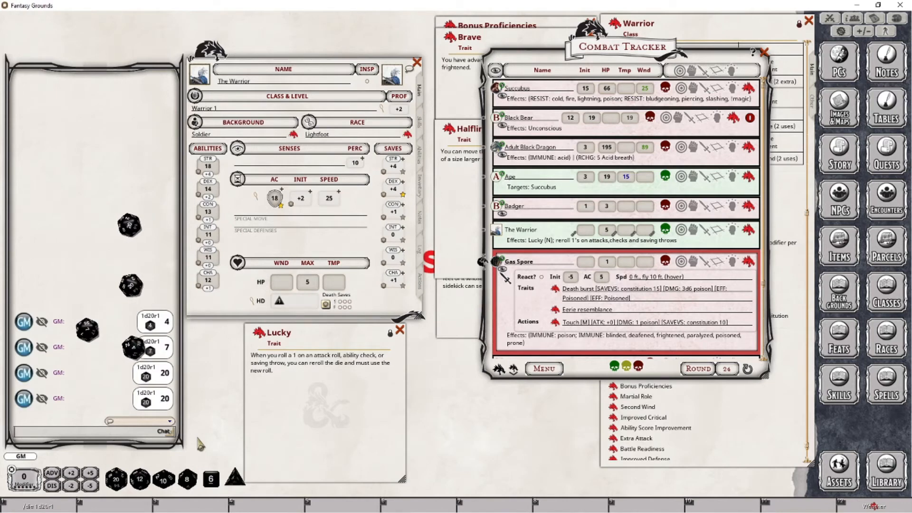
pyautogui.click(40, 502)
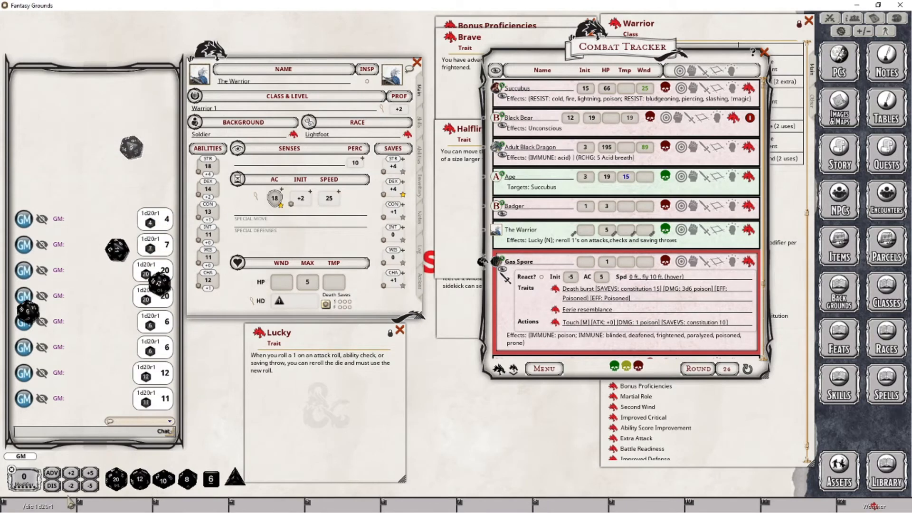
pyautogui.click(39, 504)
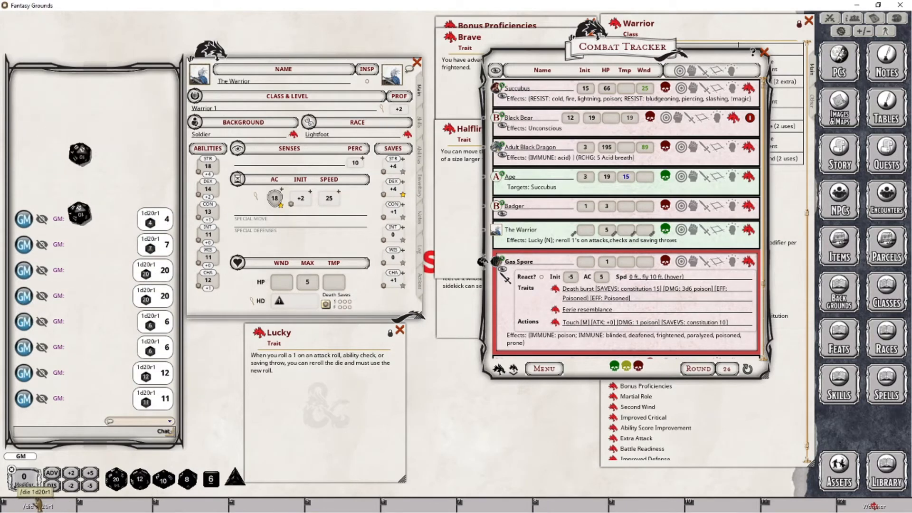
pyautogui.click(39, 504)
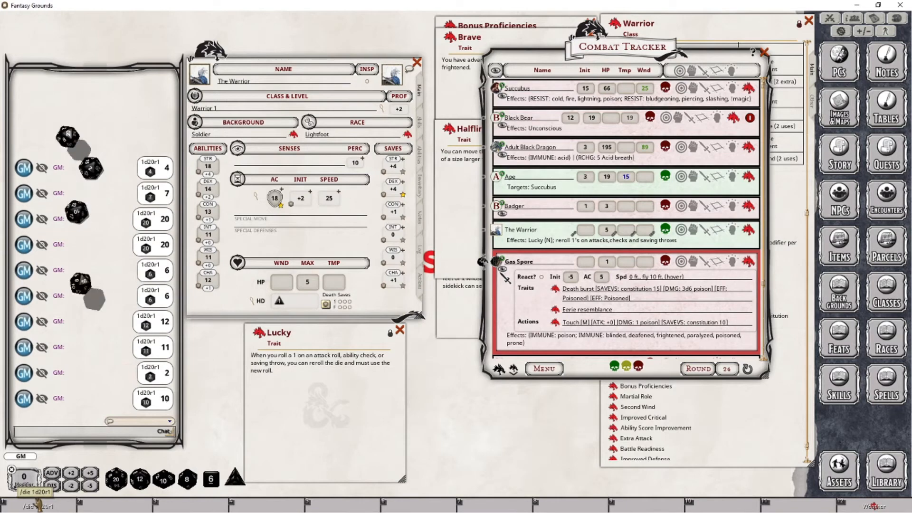
pyautogui.click(39, 504)
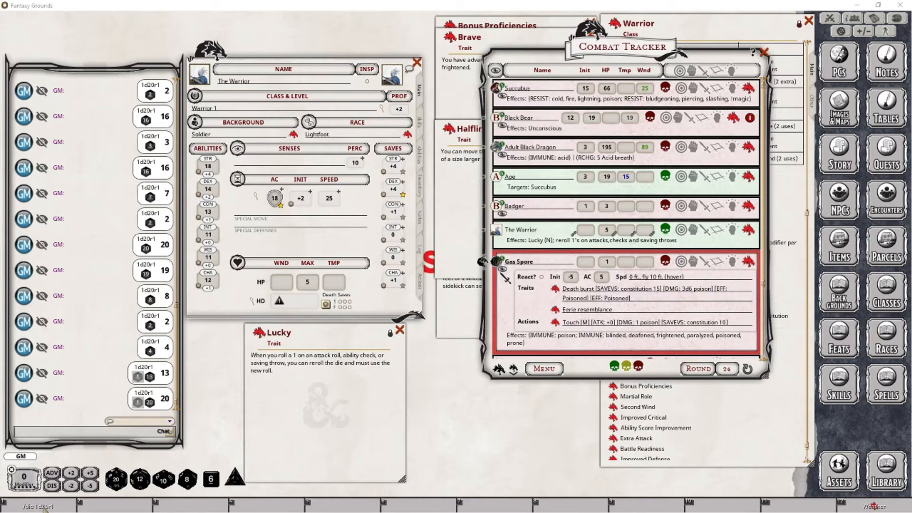
pyautogui.moveTo(38, 507); pyautogui.dragTo(512, 92)
pyautogui.moveTo(35, 506); pyautogui.dragTo(546, 102)
# Close the combat tracker and the Lucky description, and move the Halfling Nimbleness description off the Brave trait
pyautogui.click(763, 52)
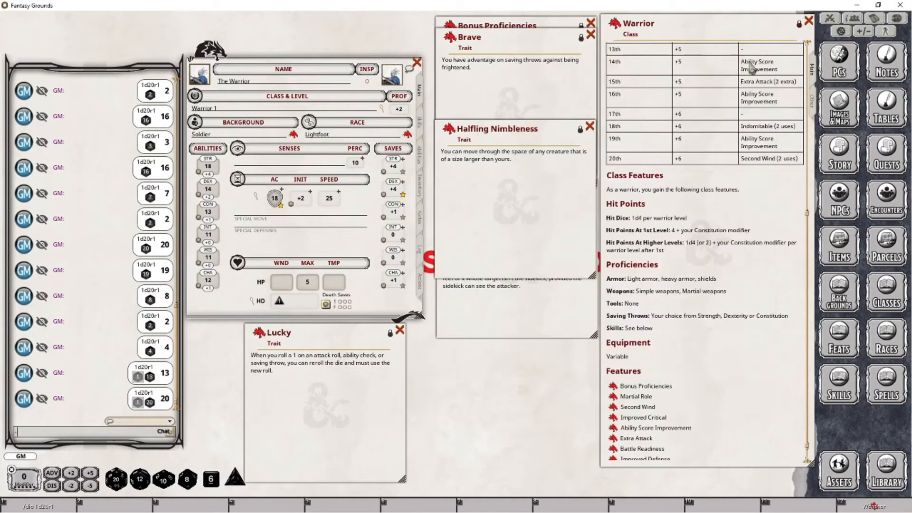
pyautogui.click(400, 329)
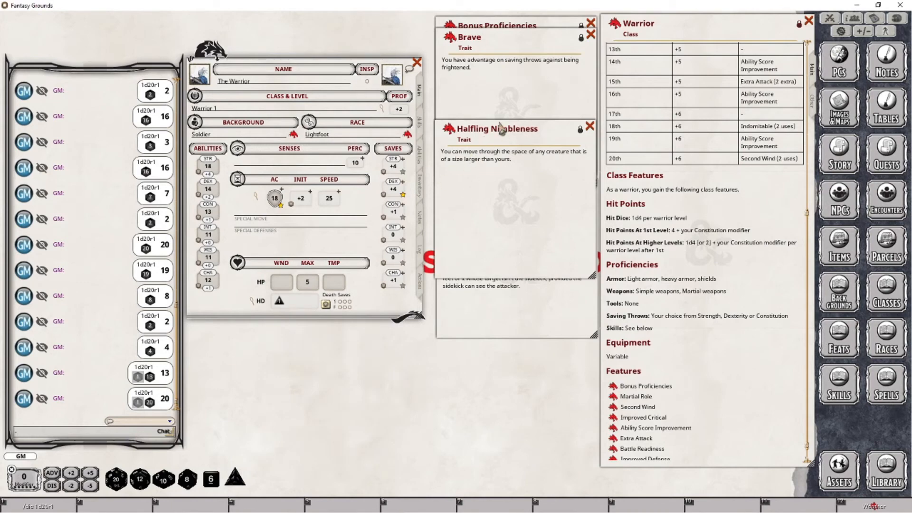
pyautogui.moveTo(498, 129); pyautogui.dragTo(422, 358)
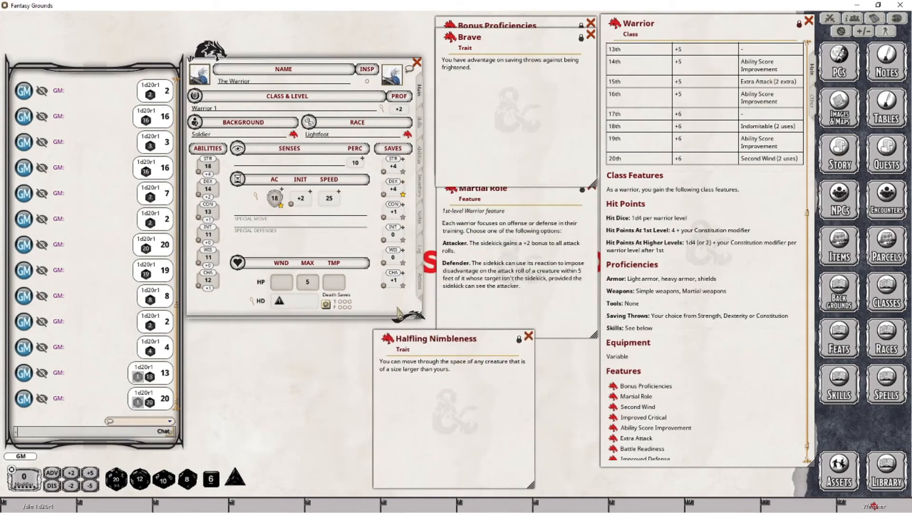
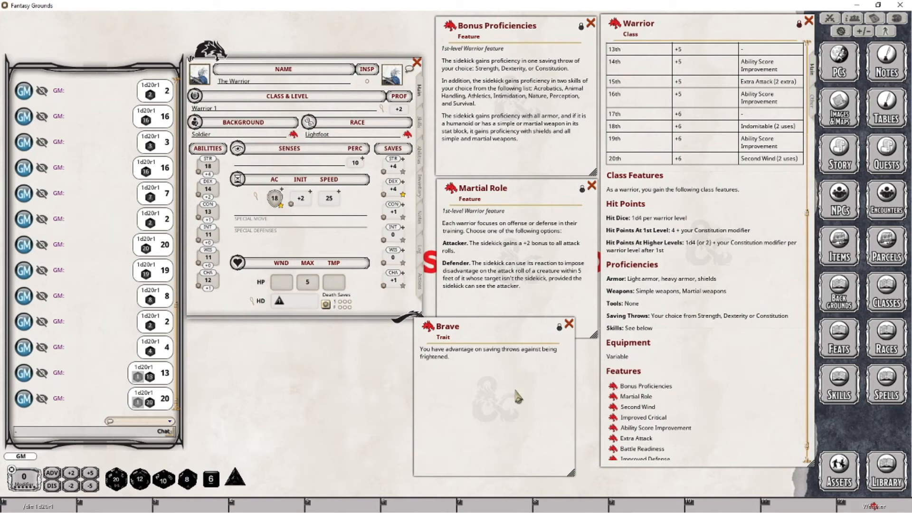
# Add the Brave trait to the character's actions as a power in the group Halfling, removing its preset Frightened effect
pyautogui.click(419, 281)
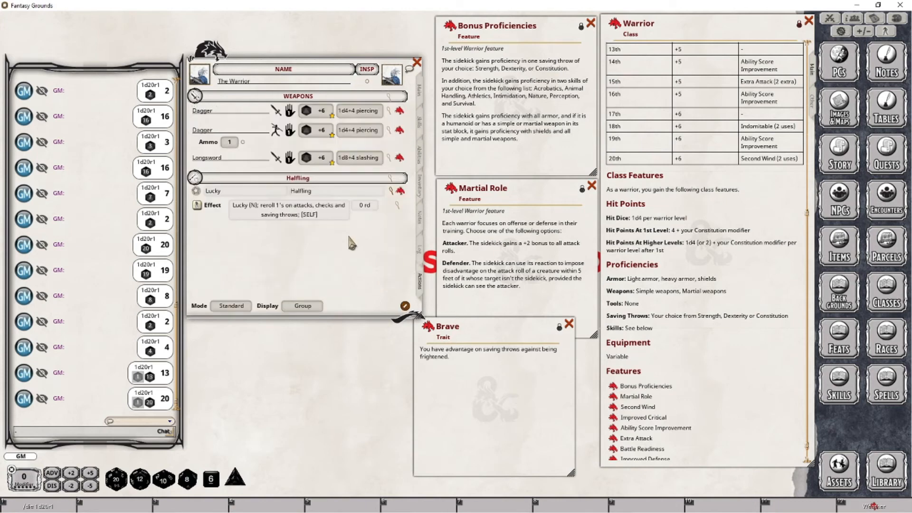
pyautogui.moveTo(428, 327); pyautogui.dragTo(288, 260)
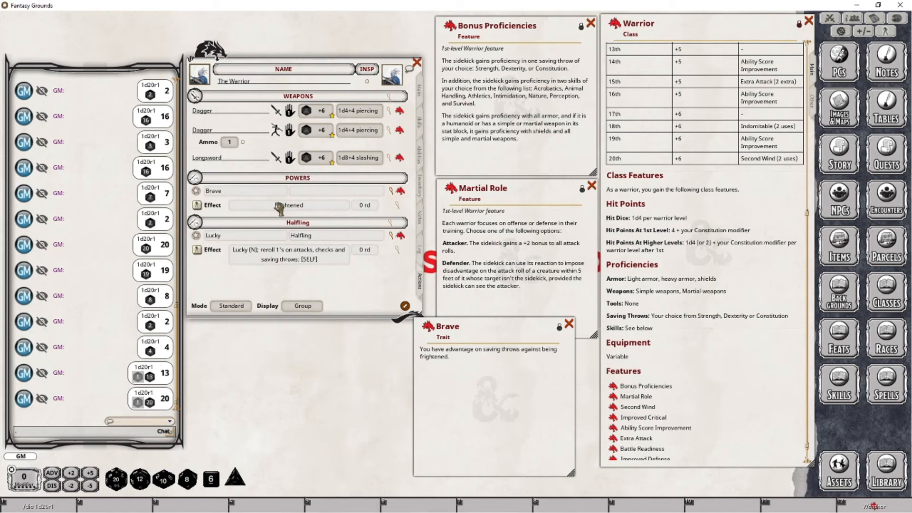
pyautogui.rightClick(358, 208)
pyautogui.rightClick(360, 204)
pyautogui.click(386, 232)
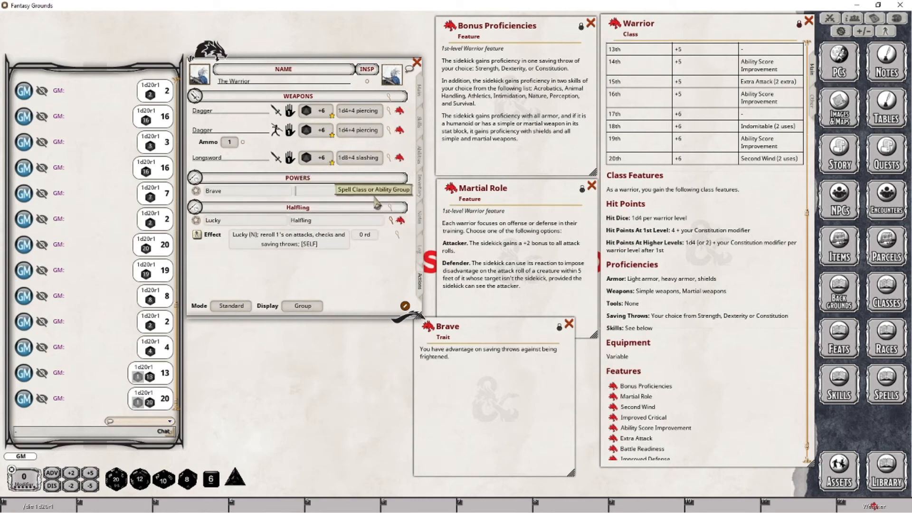
pyautogui.write('Halfling')
# Add a blank effect action to the Brave power and open its settings
pyautogui.rightClick(353, 193)
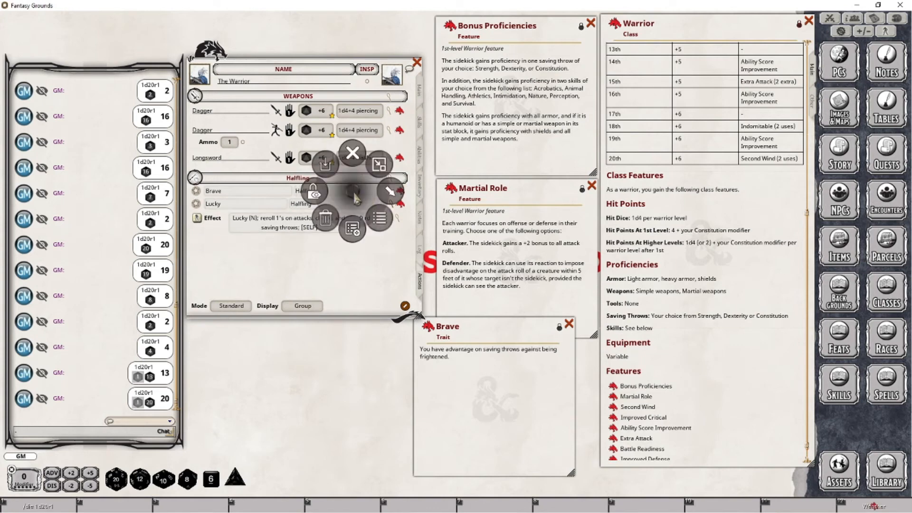
pyautogui.click(385, 219)
pyautogui.click(385, 231)
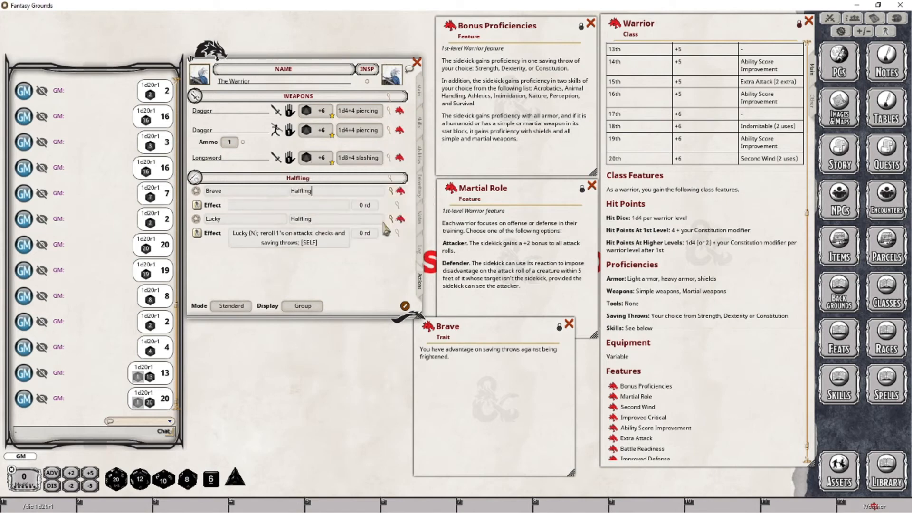
pyautogui.click(396, 205)
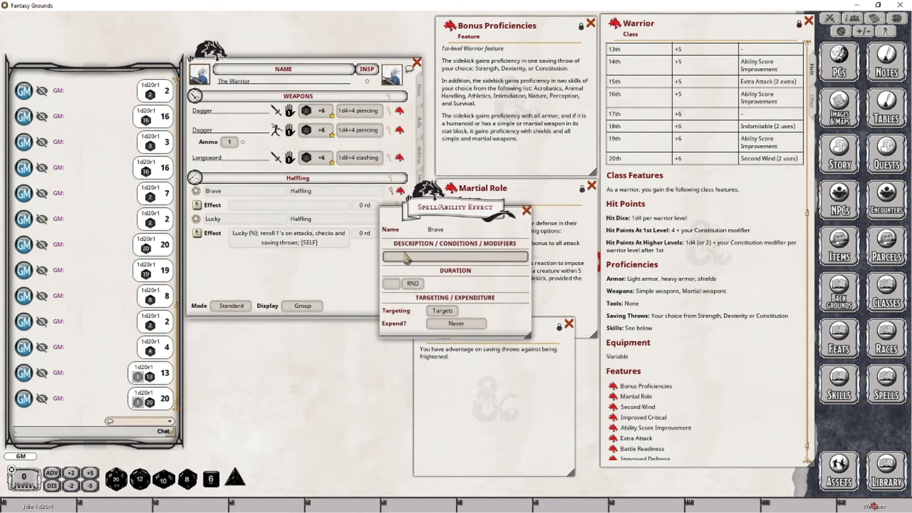
# Describe the effect as "Brave; ADVSAV", set its targeting to Self and its expenditure to On next roll
pyautogui.click(407, 256)
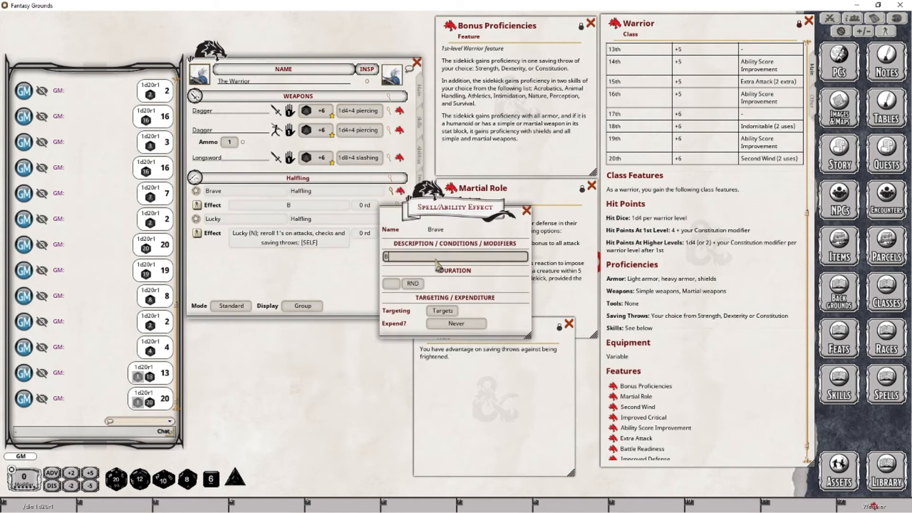
pyautogui.write('Brave;')
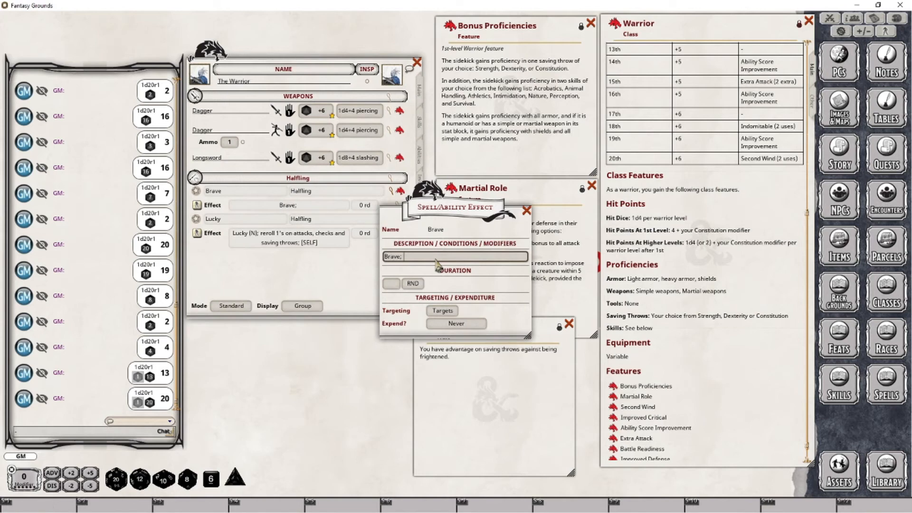
pyautogui.write(' ADVSAVE')
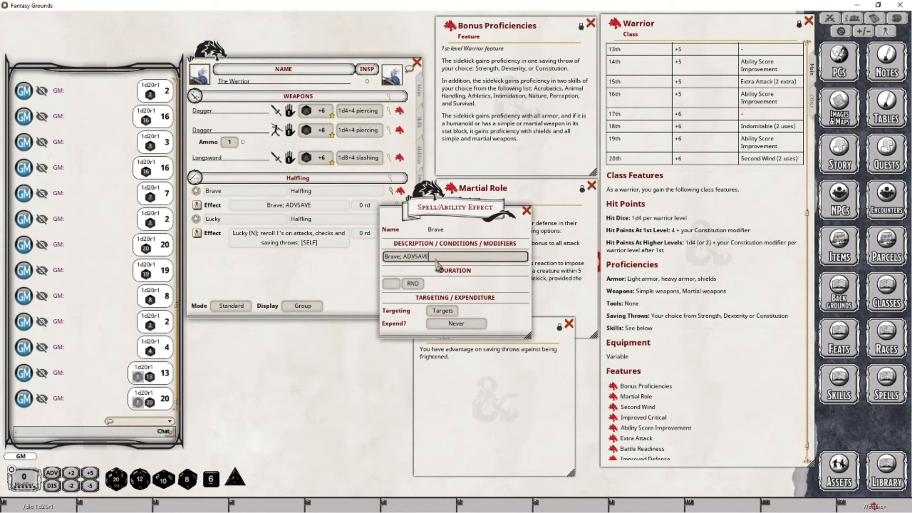
pyautogui.press('BackSpace')
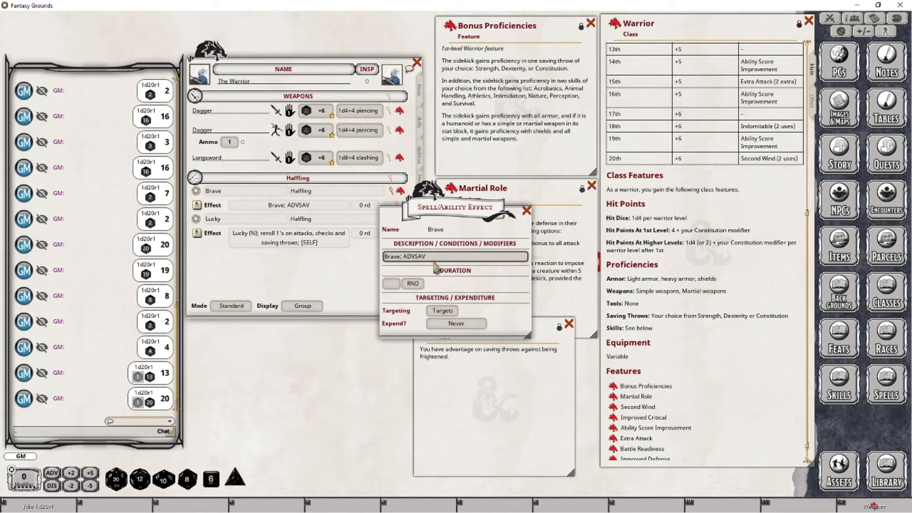
pyautogui.click(443, 311)
pyautogui.click(467, 326)
pyautogui.click(468, 327)
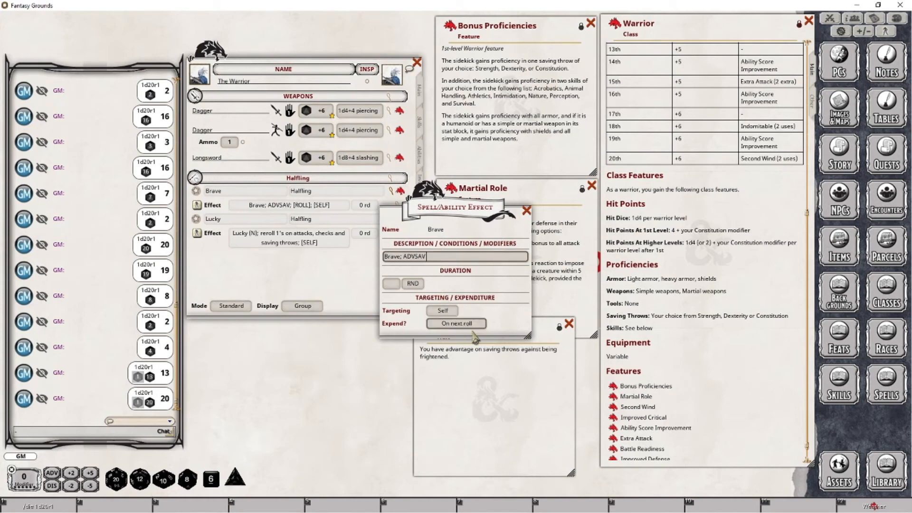
# Close the Brave description and apply the Brave effect to The Warrior, expanding its effects in the combat tracker
pyautogui.moveTo(473, 213); pyautogui.dragTo(331, 333)
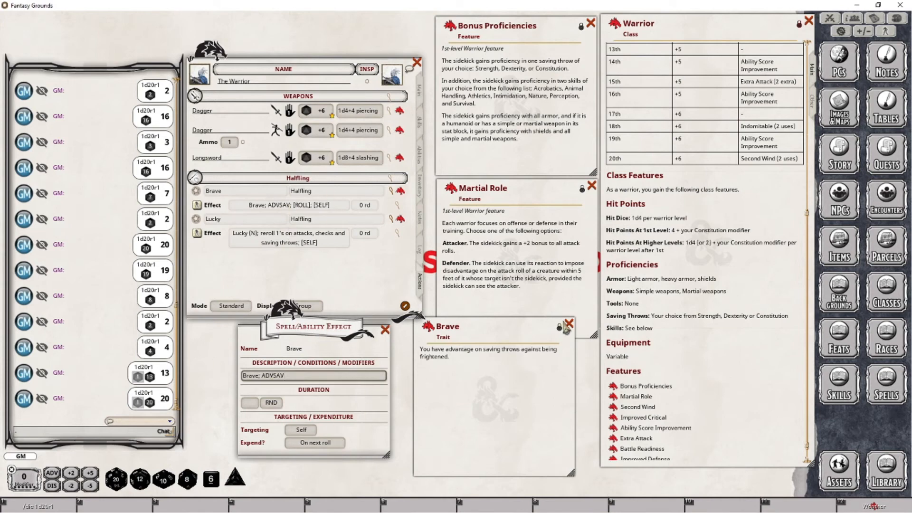
pyautogui.click(568, 327)
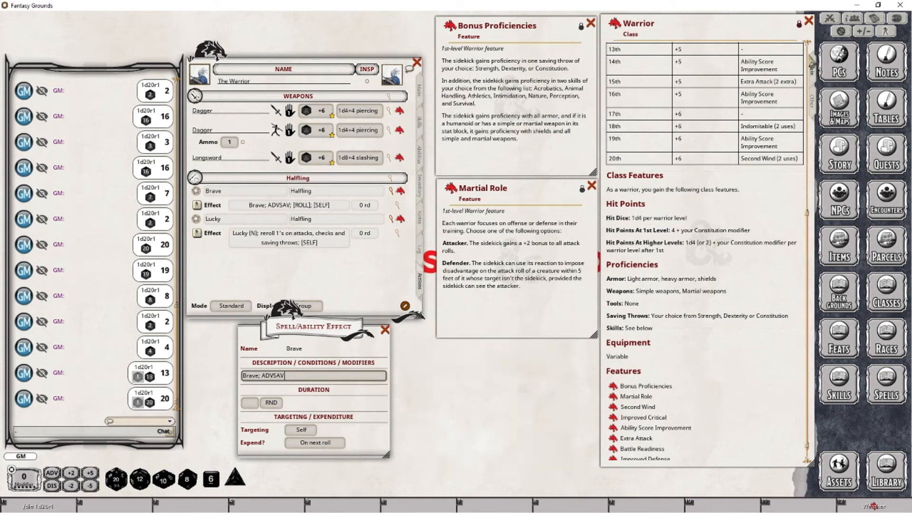
pyautogui.click(830, 19)
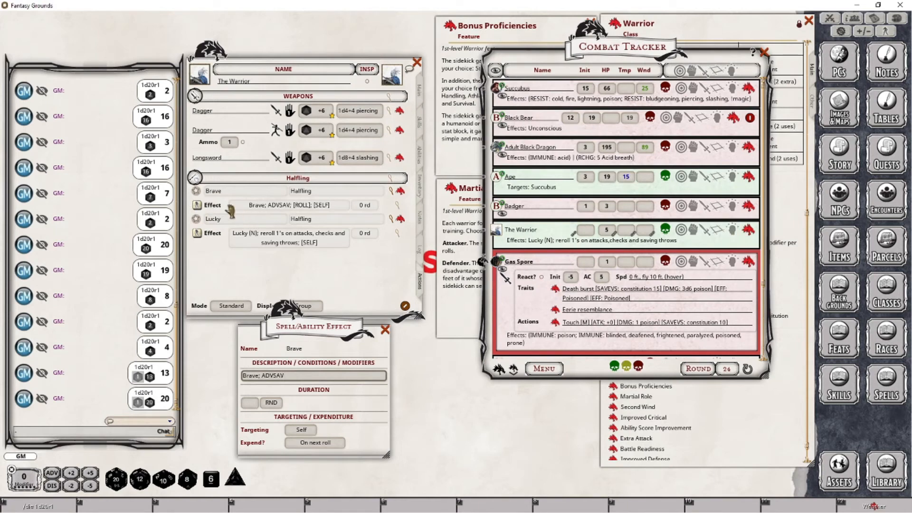
pyautogui.click(197, 205)
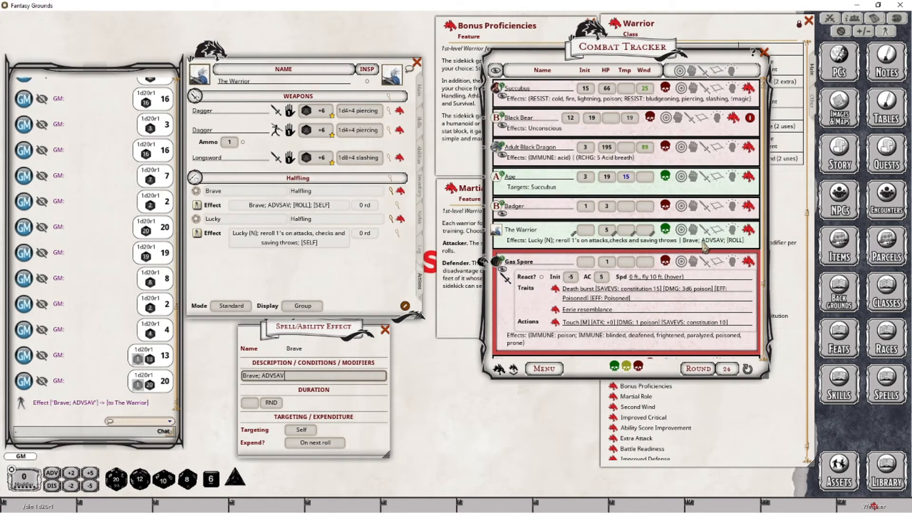
pyautogui.click(732, 230)
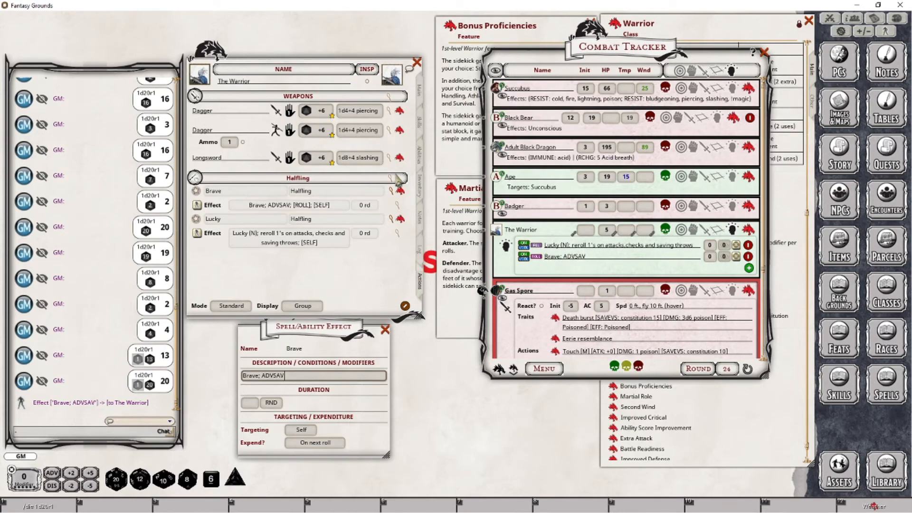
# Roll The Warrior's Wisdom saving throw to test Brave, and close the effect settings and the combat tracker
pyautogui.click(419, 91)
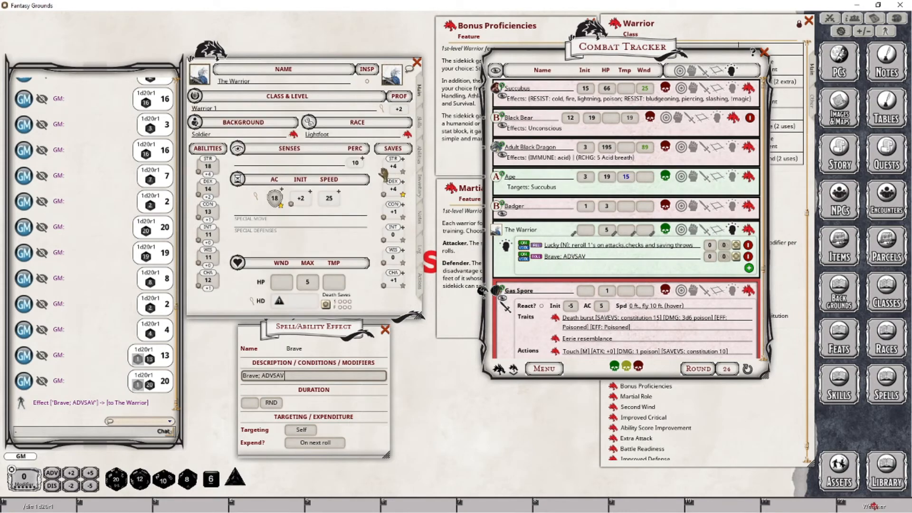
pyautogui.doubleClick(392, 257)
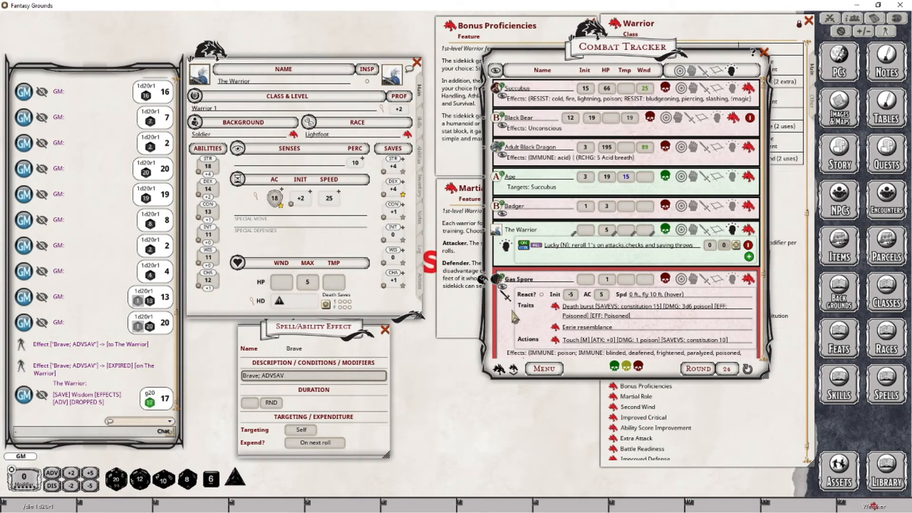
pyautogui.moveTo(335, 329); pyautogui.dragTo(337, 349)
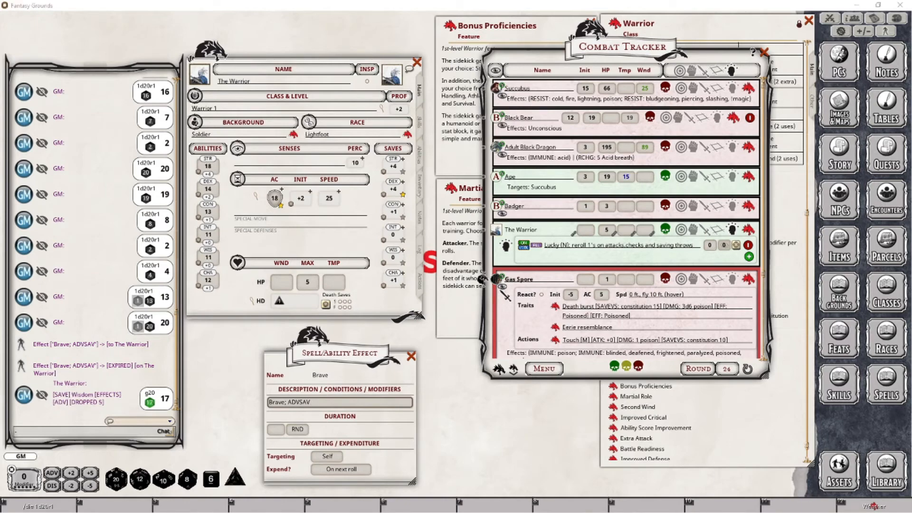
pyautogui.click(412, 357)
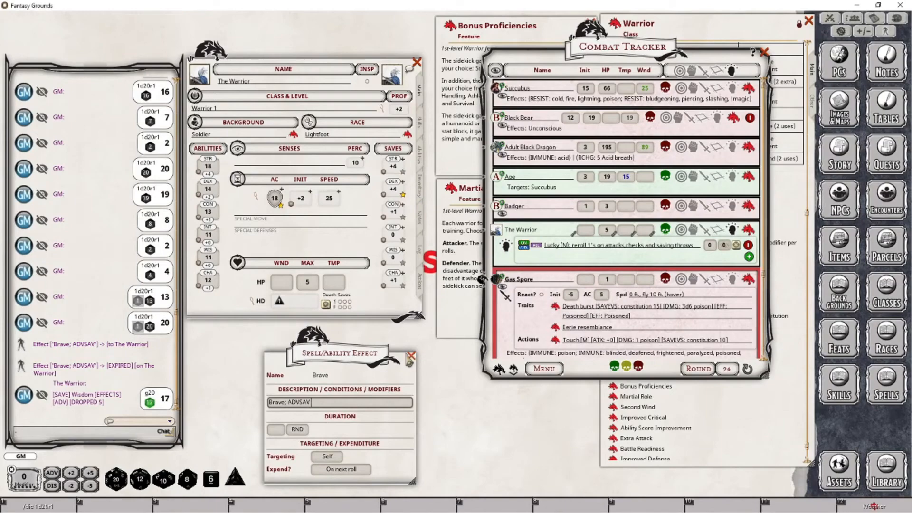
pyautogui.click(419, 291)
pyautogui.click(764, 52)
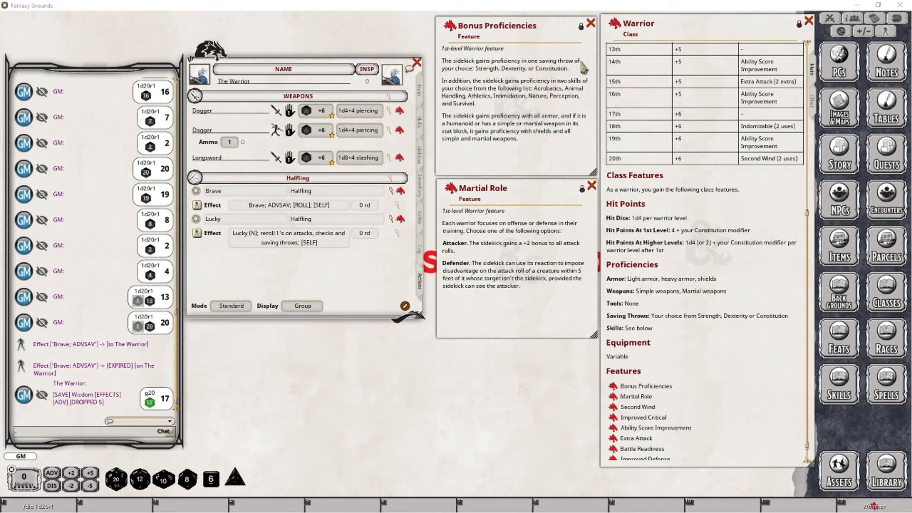
# Check the saving throws and skills against Bonus Proficiencies, and add Medium Armor to the character's proficiencies
pyautogui.click(419, 93)
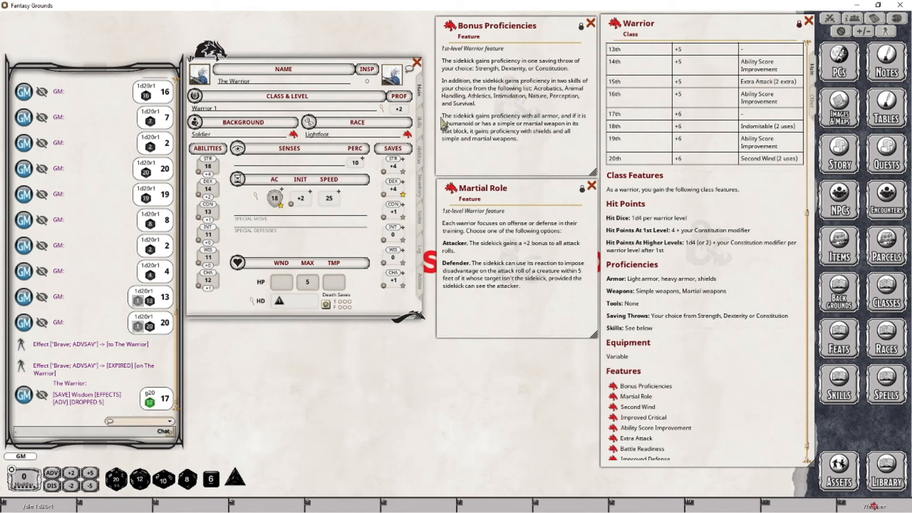
pyautogui.click(419, 123)
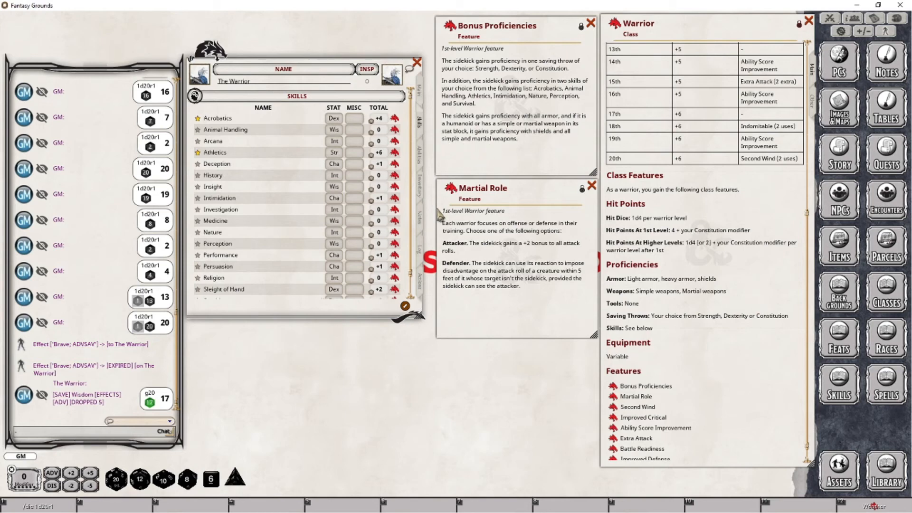
pyautogui.click(420, 161)
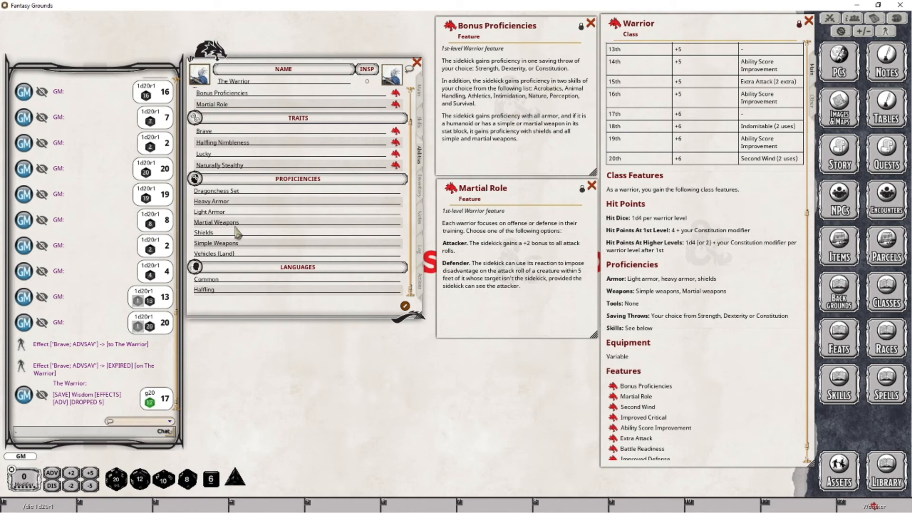
pyautogui.click(245, 200)
pyautogui.press('Return')
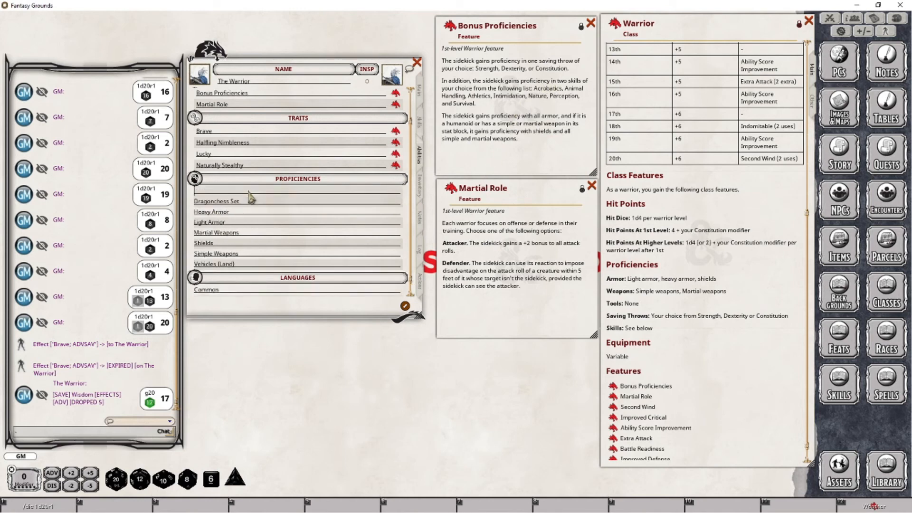
pyautogui.write('Medium Armor')
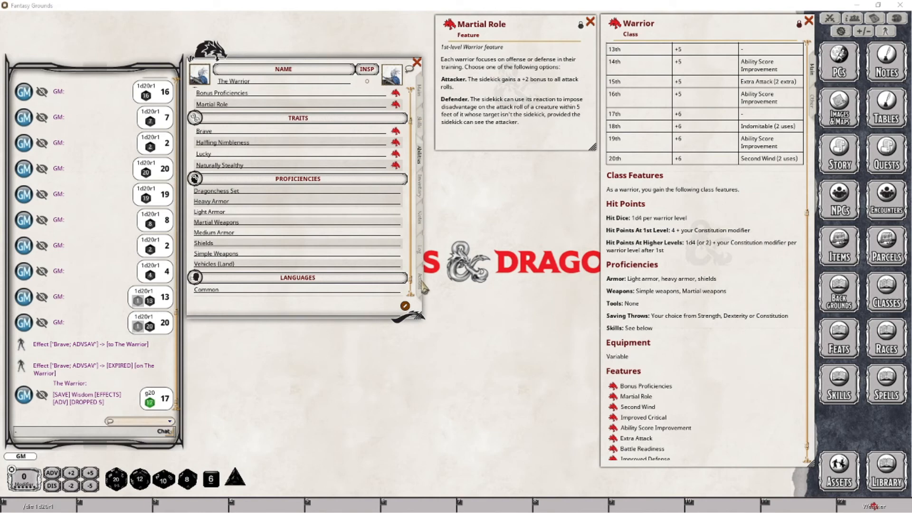
# Look through the general weapon settings in the character's actions for an attack bonus option
pyautogui.click(421, 284)
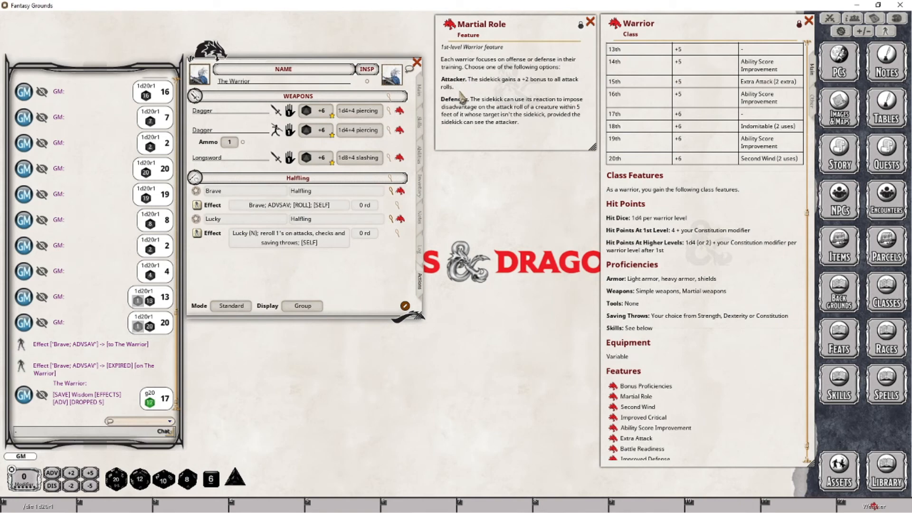
pyautogui.click(389, 99)
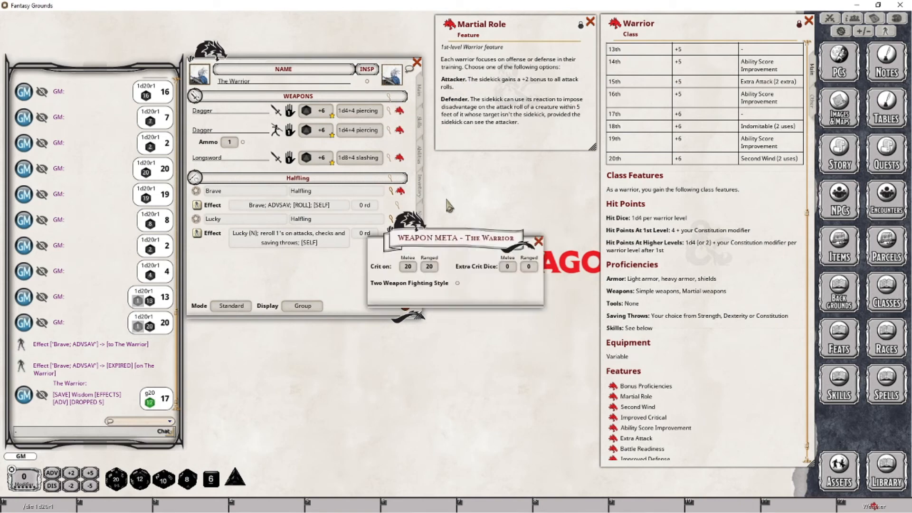
pyautogui.click(539, 241)
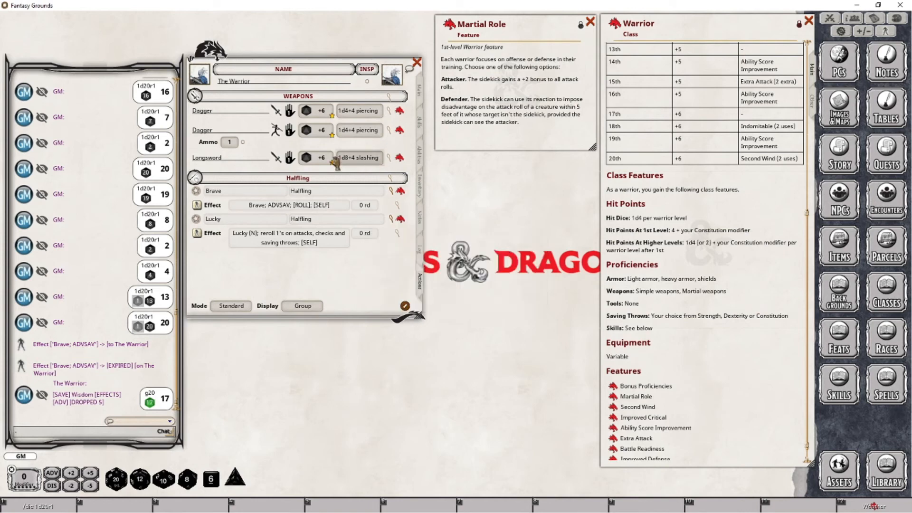
# Set the longsword's attack bonus to 2
pyautogui.click(389, 159)
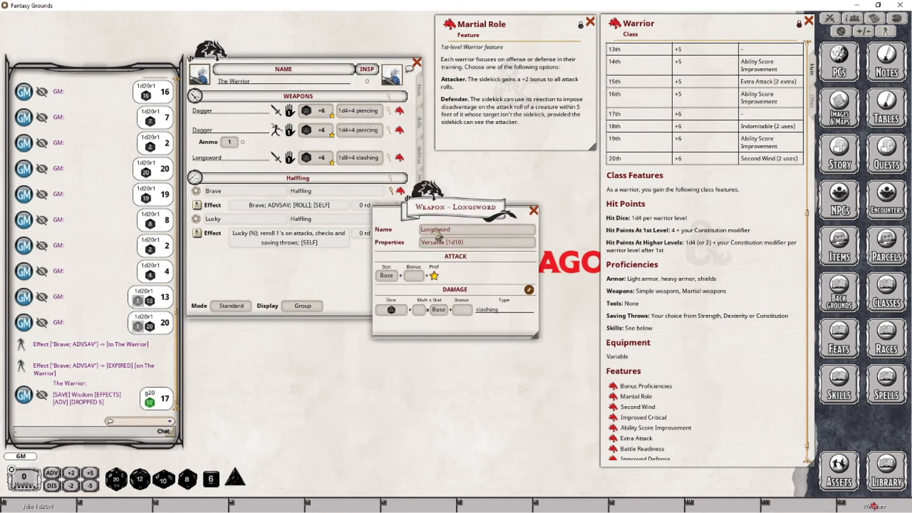
pyautogui.click(413, 275)
pyautogui.write('2')
pyautogui.click(534, 210)
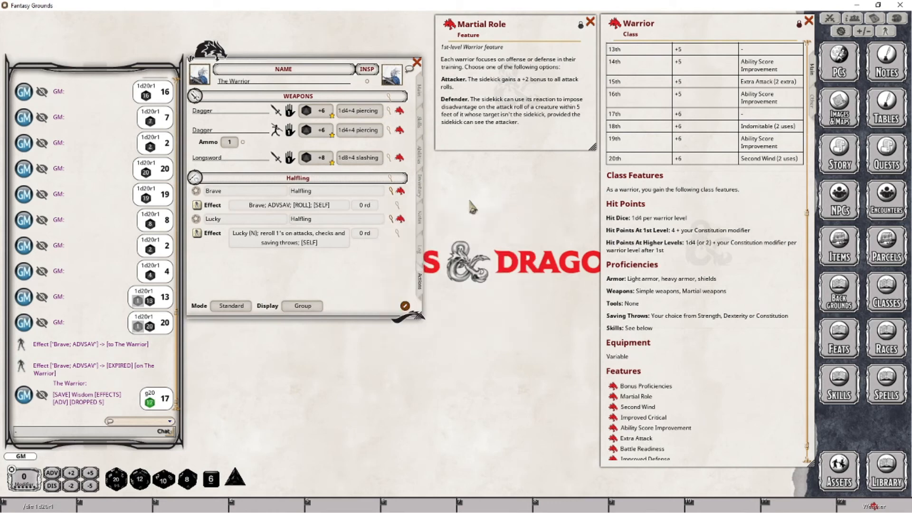
# Set the attack bonus to 2 for both the thrown dagger and the melee dagger
pyautogui.click(388, 131)
pyautogui.click(413, 276)
pyautogui.write('2')
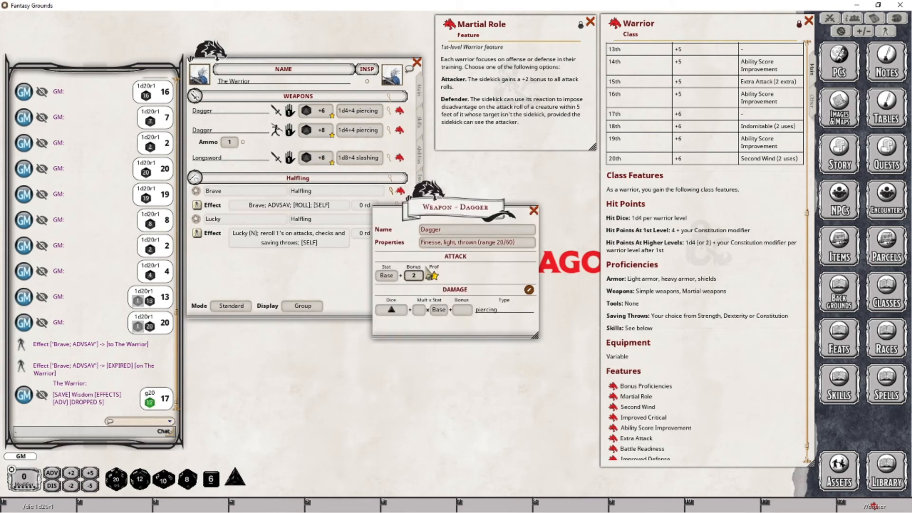
pyautogui.click(533, 210)
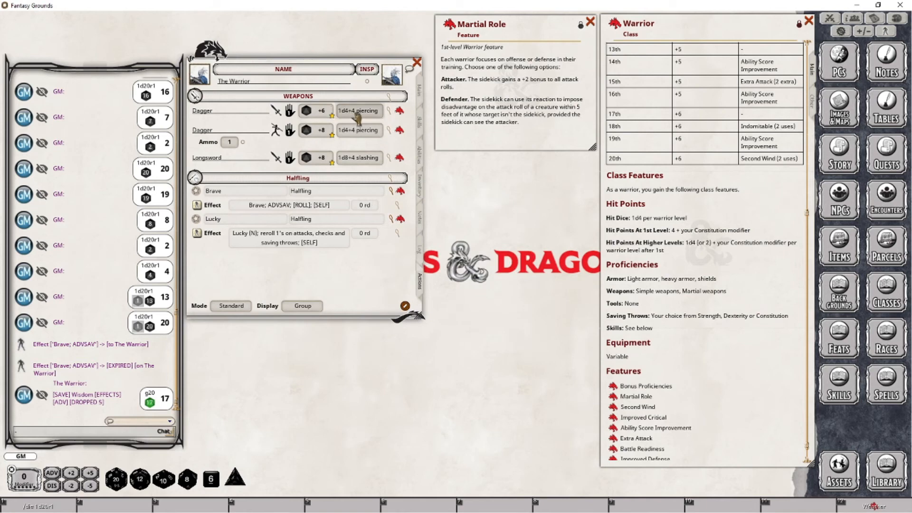
pyautogui.click(390, 111)
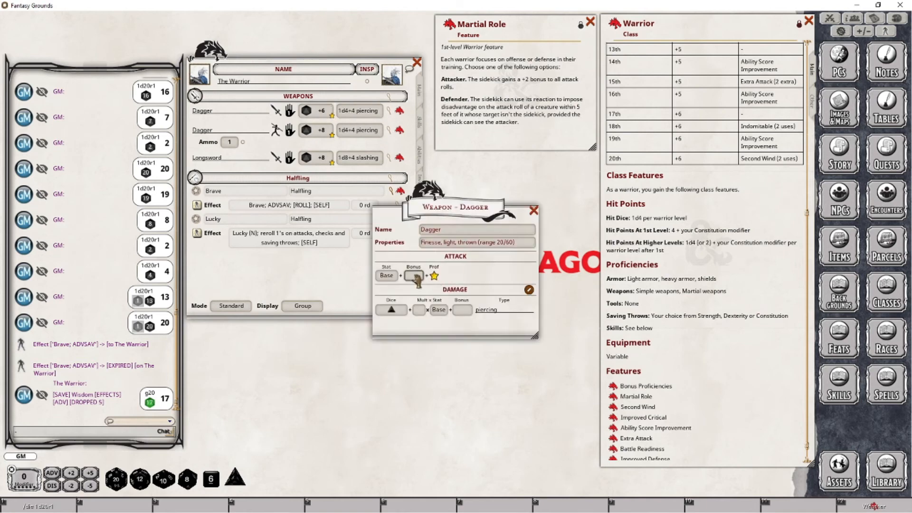
pyautogui.click(413, 277)
pyautogui.write('2')
pyautogui.click(533, 210)
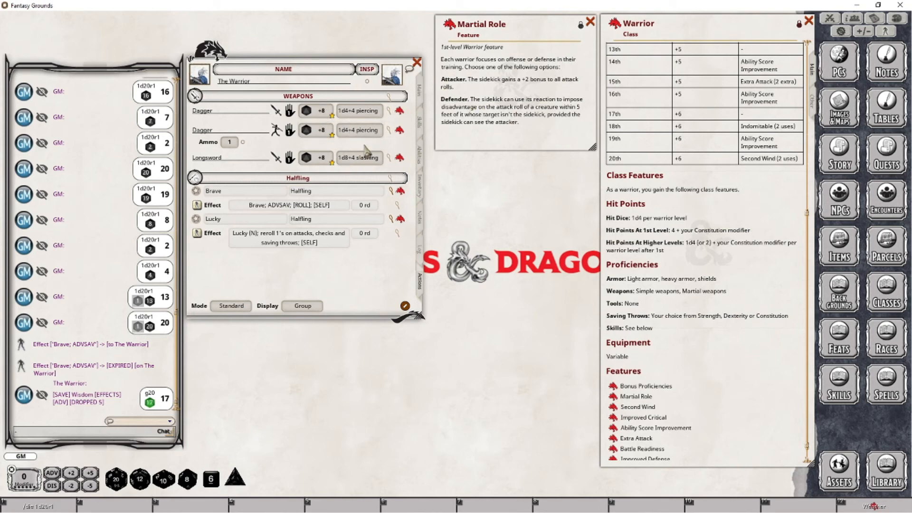
# Clear the attack bonus from both daggers and the longsword
pyautogui.click(399, 112)
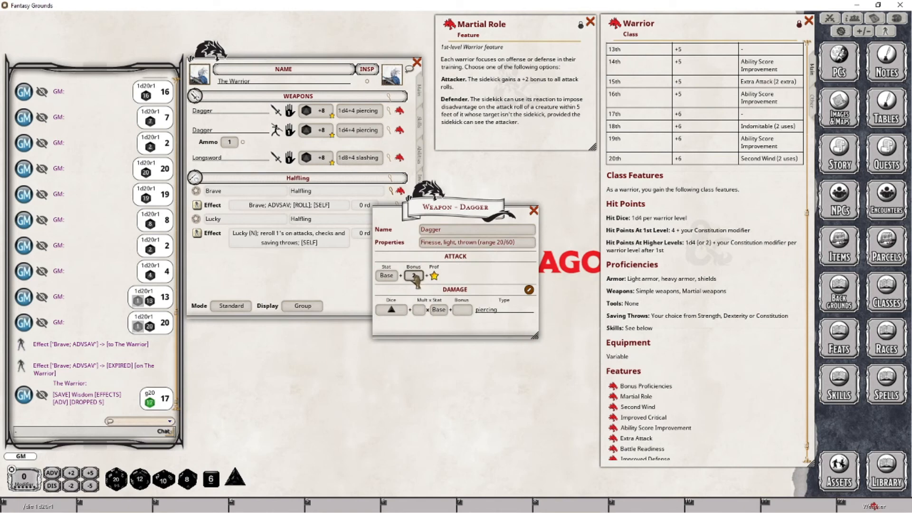
pyautogui.click(533, 212)
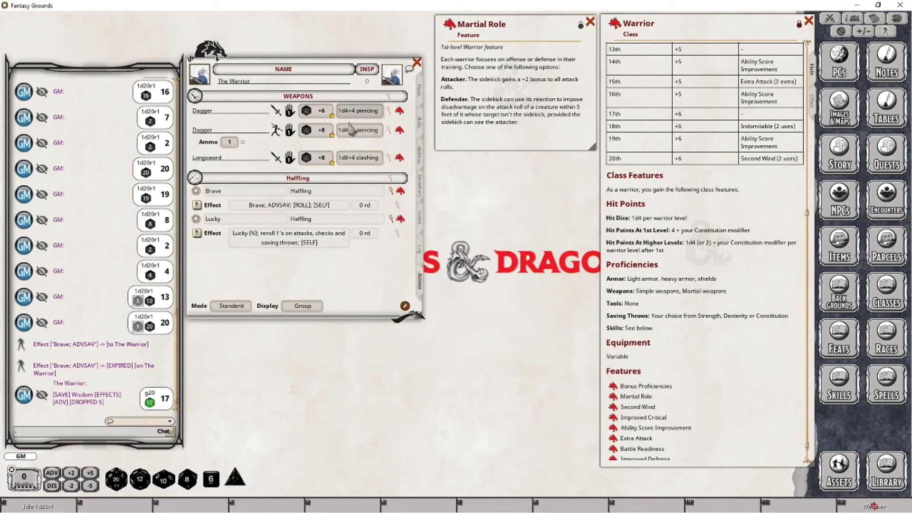
pyautogui.click(399, 130)
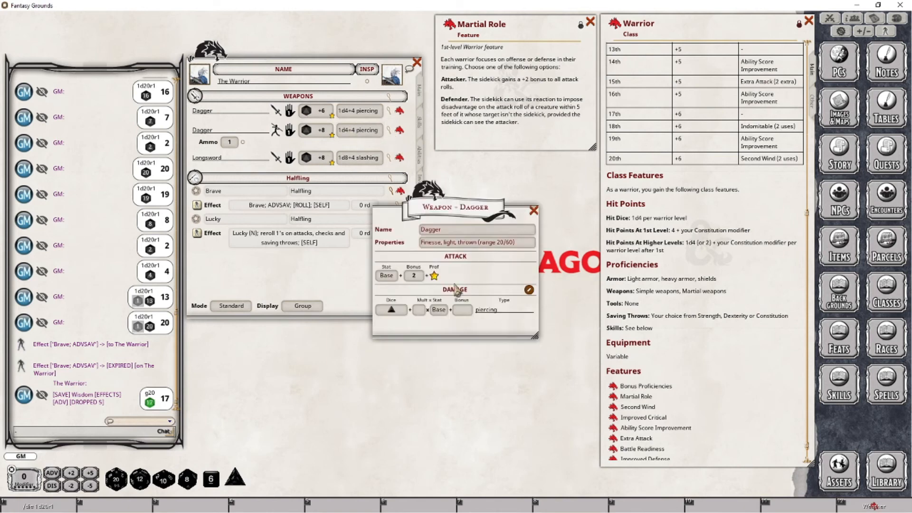
pyautogui.click(540, 212)
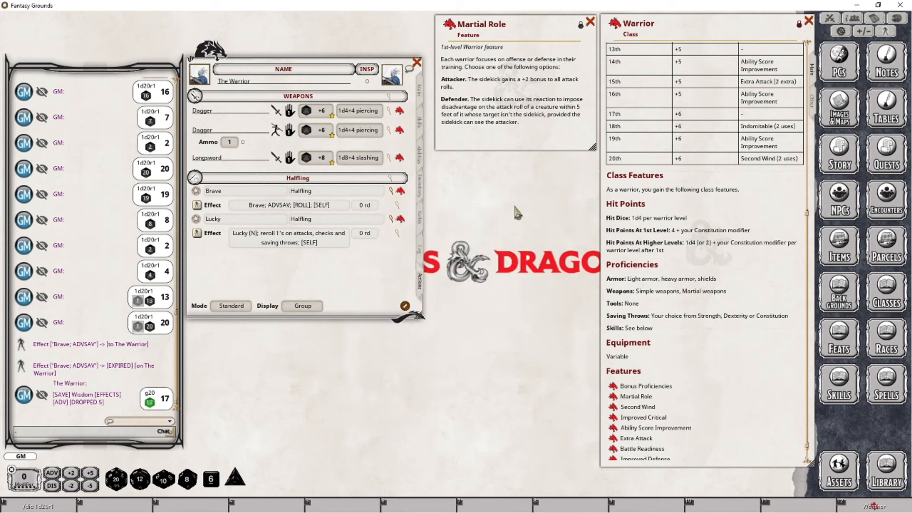
pyautogui.click(399, 157)
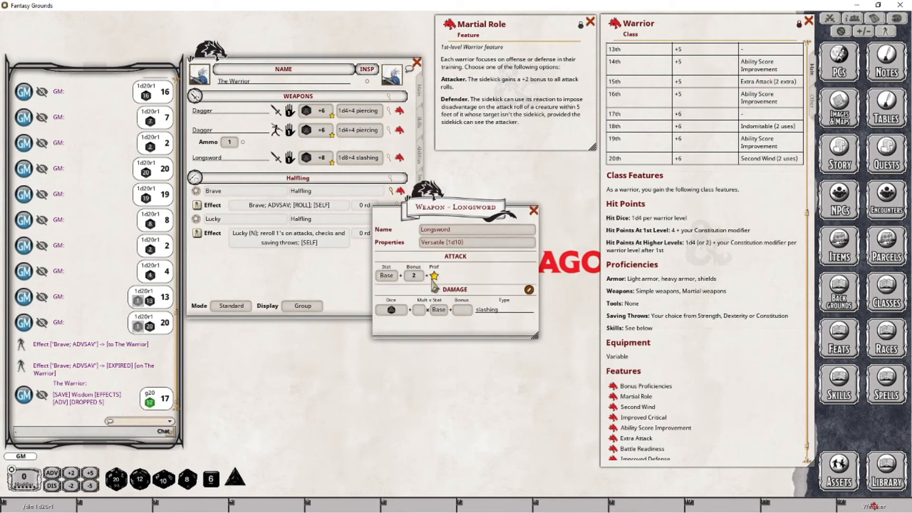
pyautogui.click(534, 212)
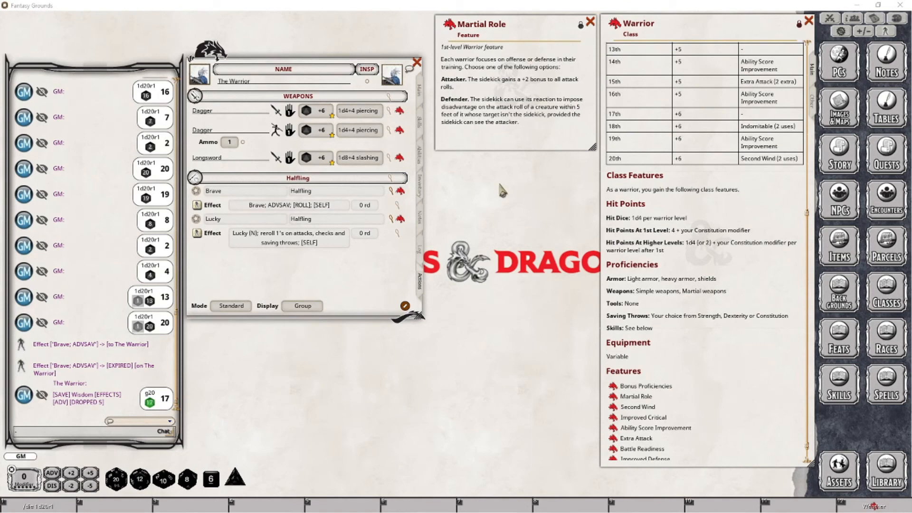
# Add the Martial Role feature to the character's actions as a power in the group Warrior
pyautogui.moveTo(449, 24); pyautogui.dragTo(309, 275)
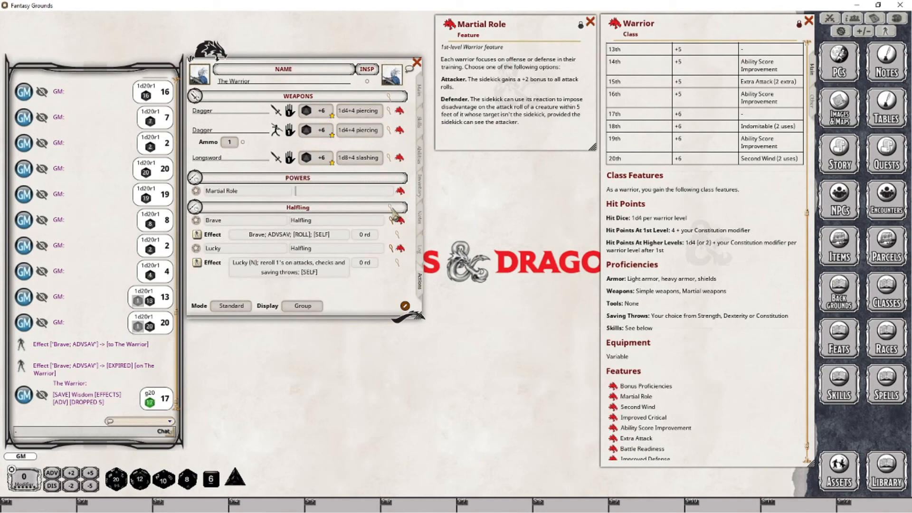
pyautogui.write('Warrior')
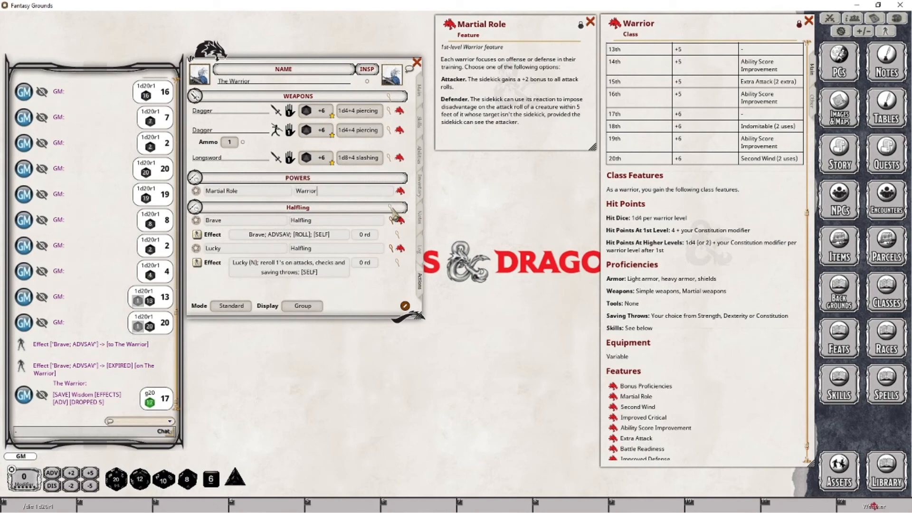
pyautogui.press('Tab')
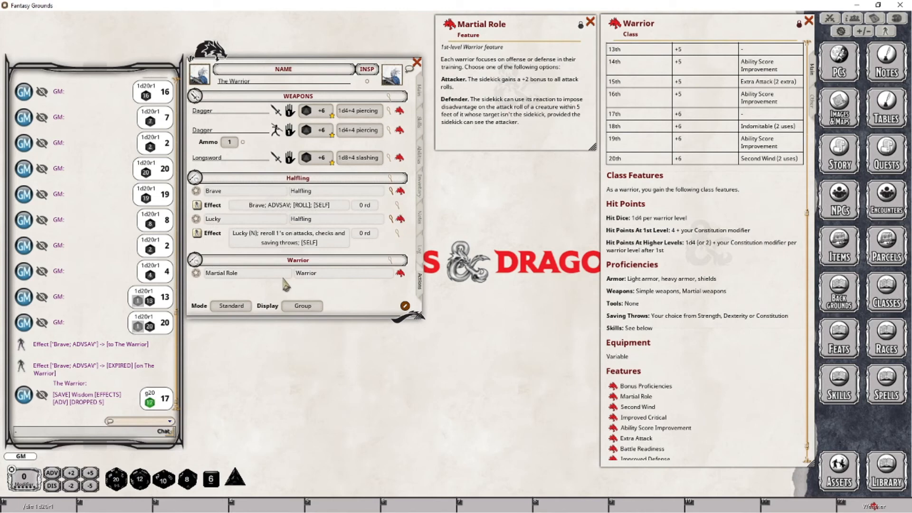
# Add a blank effect action to the Martial Role power and open its settings
pyautogui.rightClick(352, 274)
pyautogui.click(392, 277)
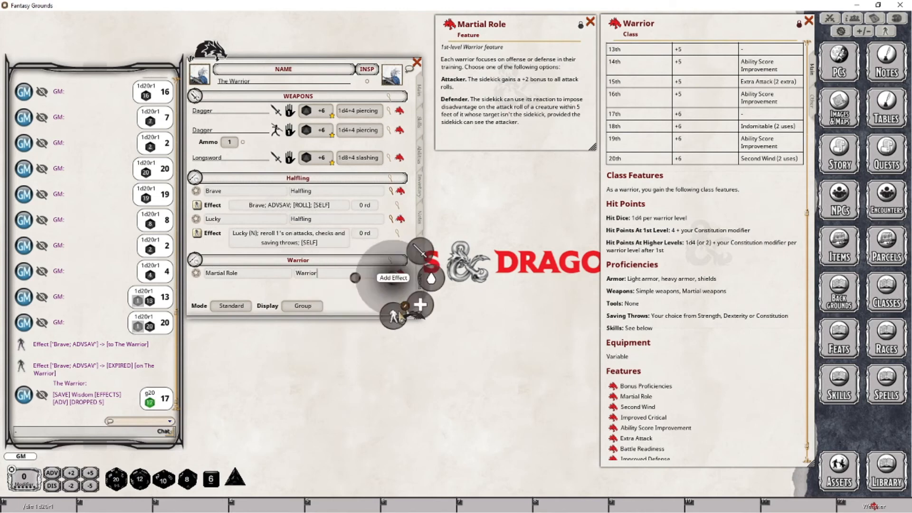
pyautogui.click(396, 316)
pyautogui.click(388, 273)
pyautogui.click(397, 286)
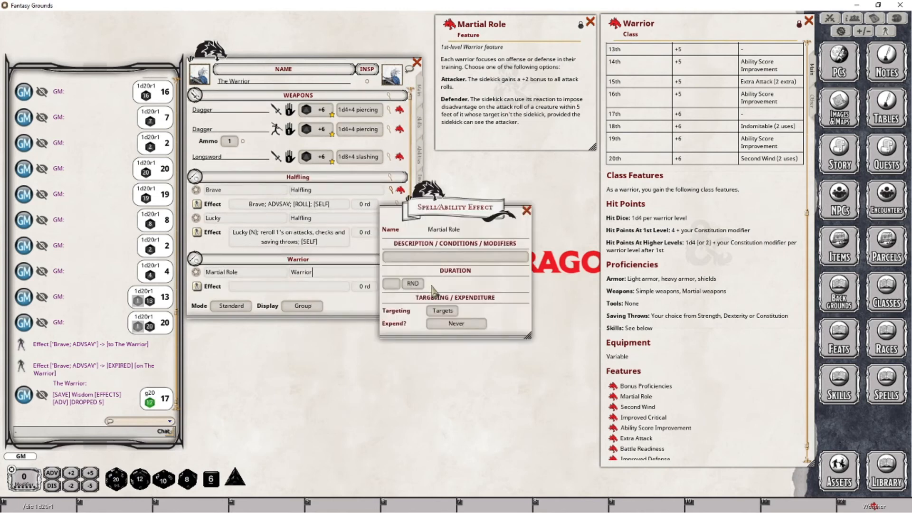
# Define the effect as "Martial Role (Attacker); ATK: 2" with targeting set to Self, and close its settings
pyautogui.press('shift')
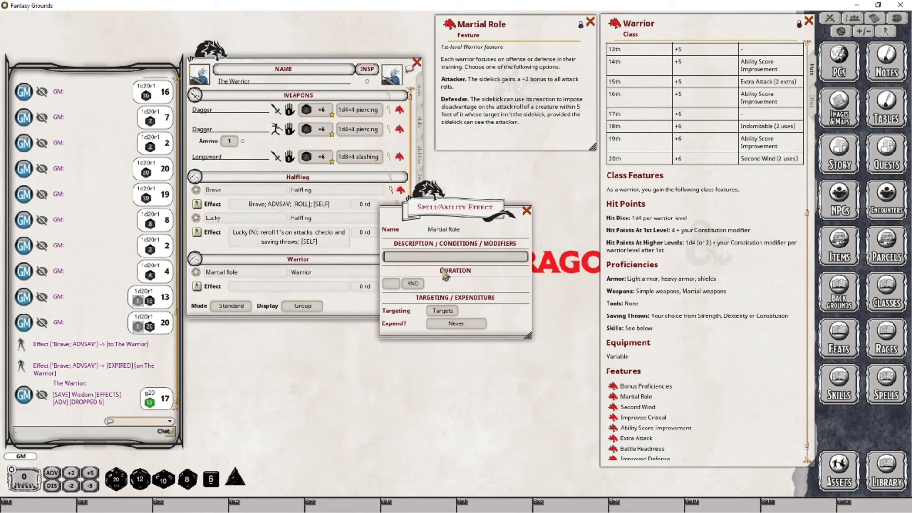
pyautogui.write('Martial Role (Attacker); ')
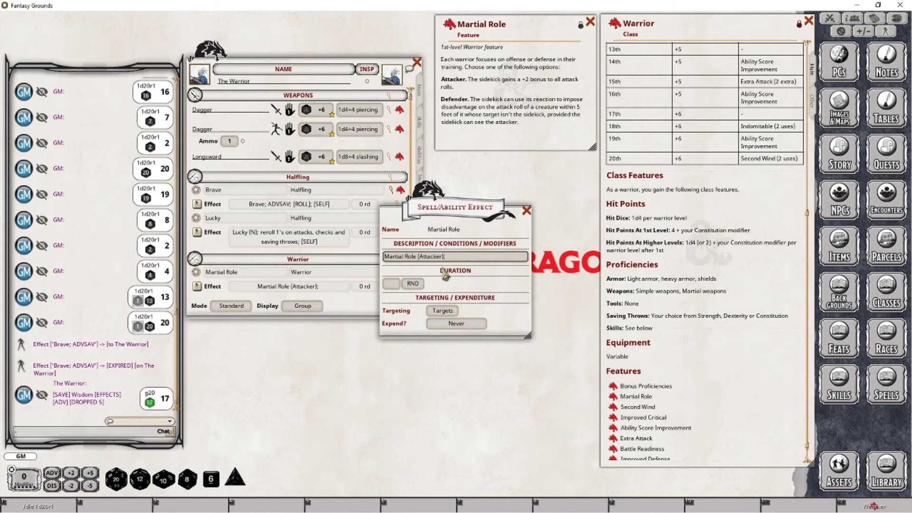
pyautogui.write('ATK')
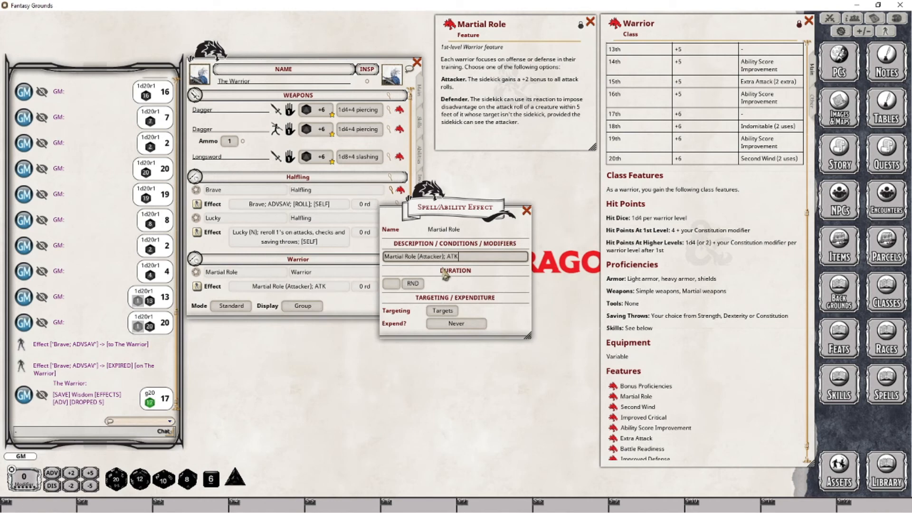
pyautogui.write(': 1')
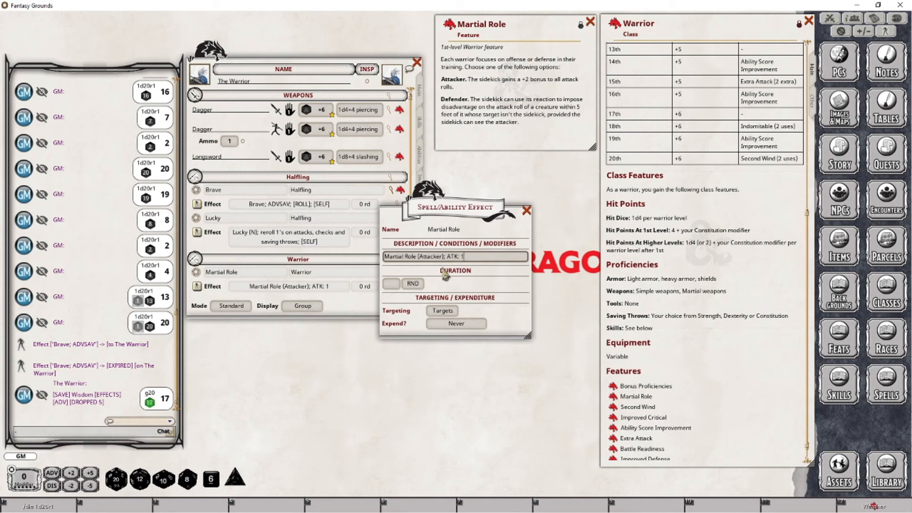
pyautogui.press('BackSpace')
pyautogui.write('2')
pyautogui.click(449, 311)
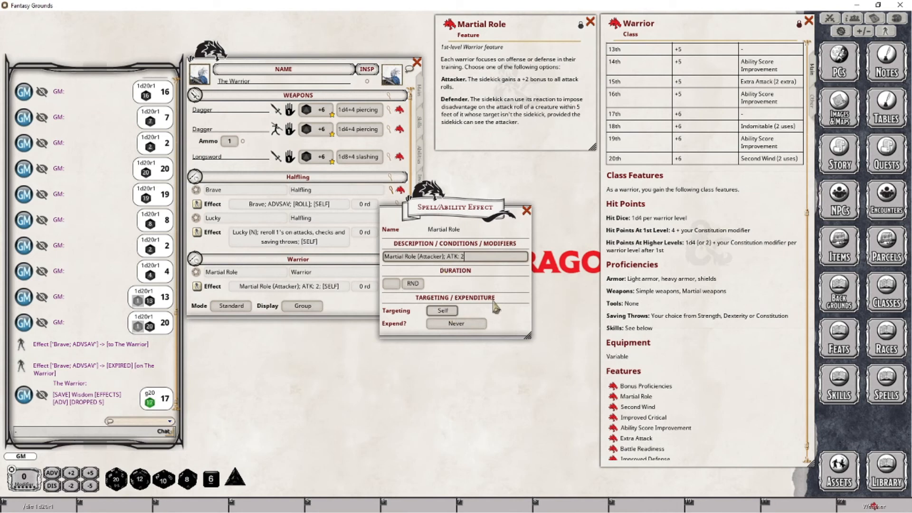
pyautogui.moveTo(469, 207); pyautogui.dragTo(304, 327)
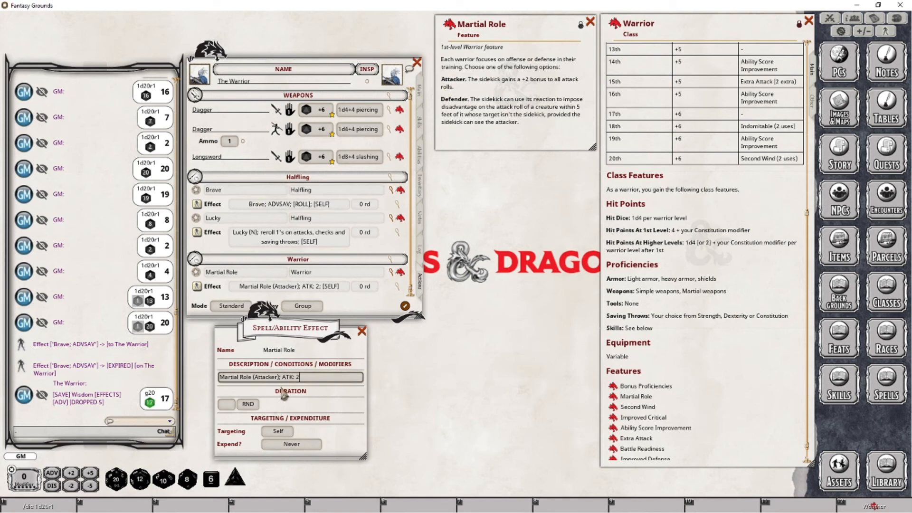
pyautogui.click(363, 332)
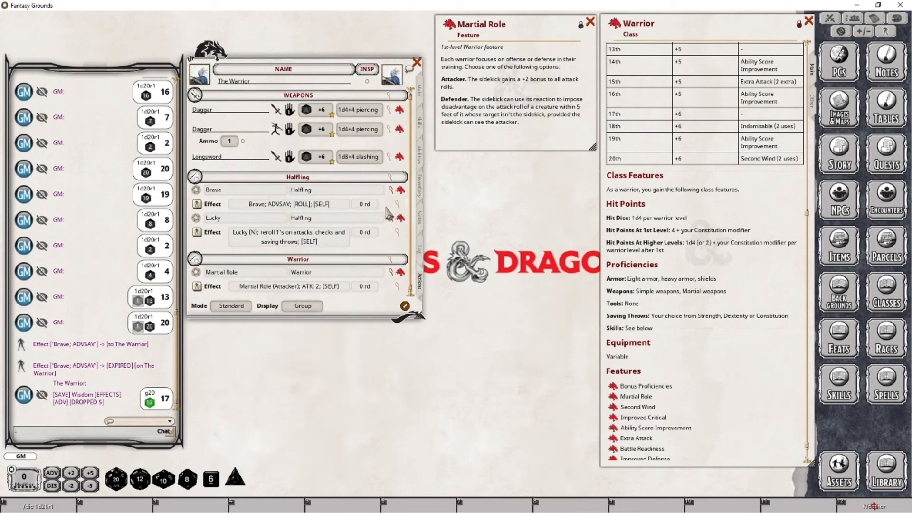
# Apply the Martial Role (Attacker) effect to The Warrior in the combat tracker and remove its Lucky effect
pyautogui.click(828, 17)
pyautogui.moveTo(584, 60); pyautogui.dragTo(559, 136)
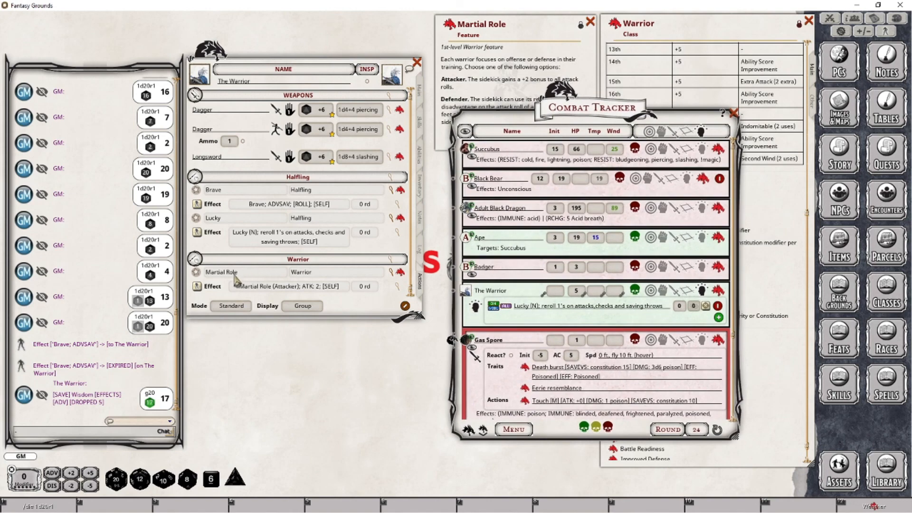
pyautogui.moveTo(200, 294); pyautogui.dragTo(569, 338)
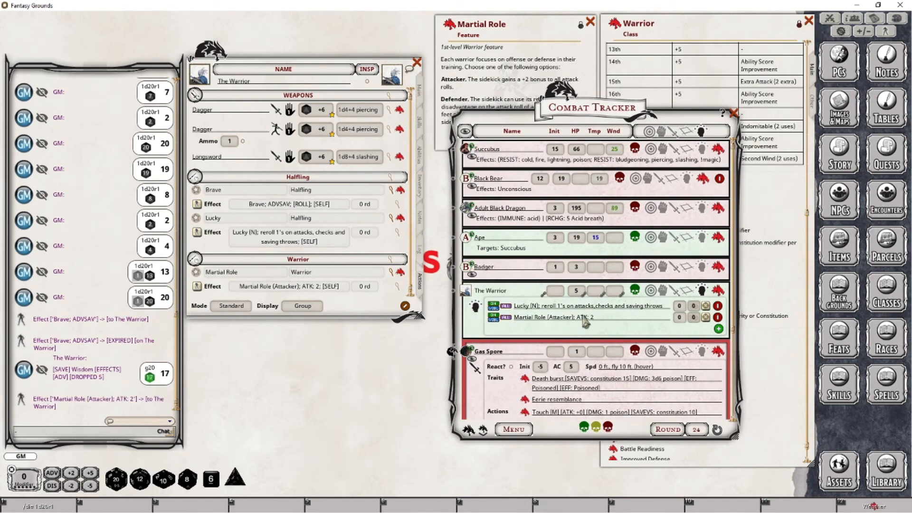
pyautogui.click(718, 306)
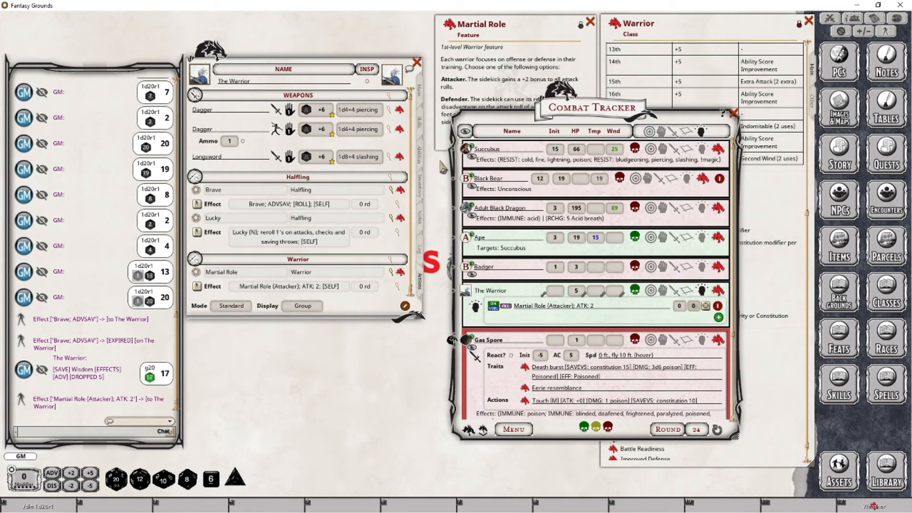
# Make The Warrior the active combatant and test a longsword attack against the Black Bear, closing the combat tracker when done
pyautogui.moveTo(452, 342); pyautogui.dragTo(451, 292)
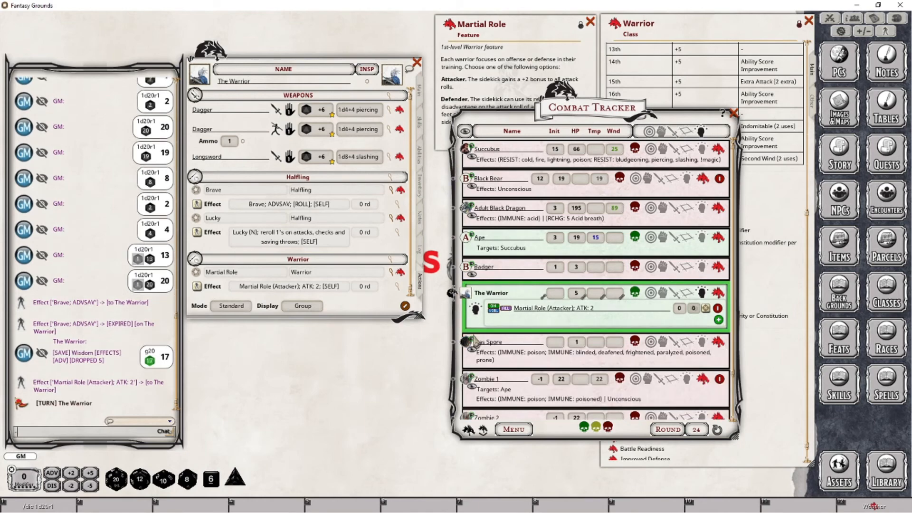
pyautogui.keyDown('ctrl'); pyautogui.click(468, 179); pyautogui.keyUp('ctrl')
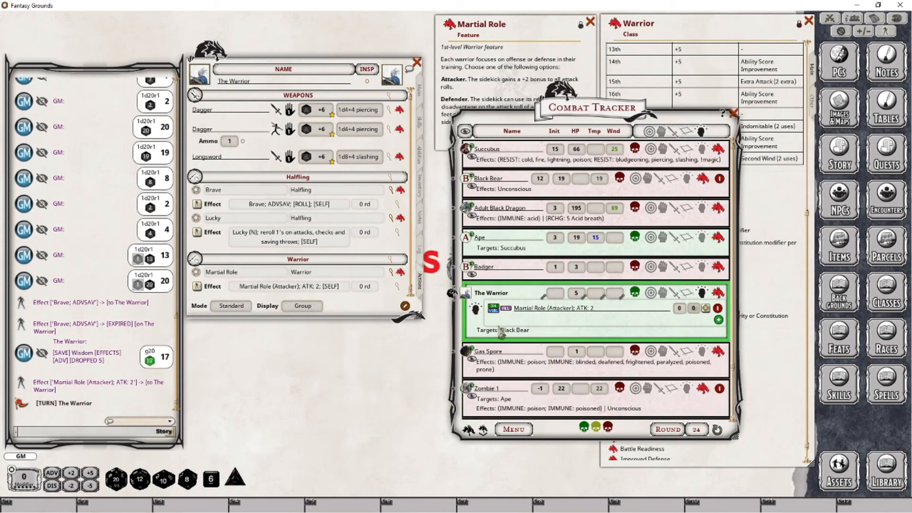
pyautogui.doubleClick(321, 157)
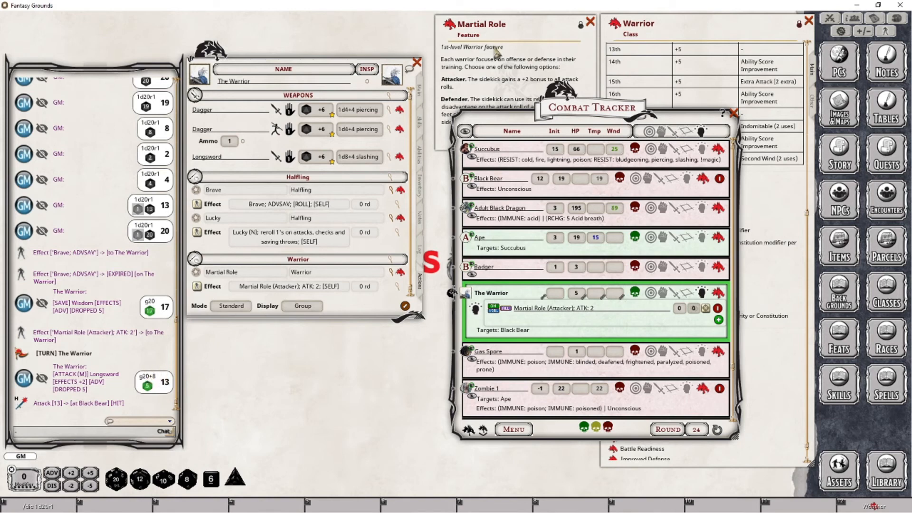
pyautogui.click(495, 83)
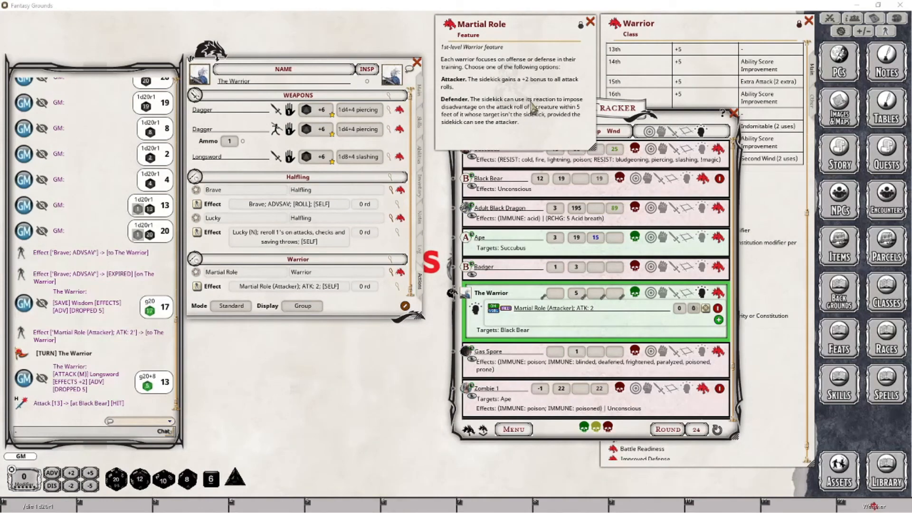
pyautogui.click(733, 114)
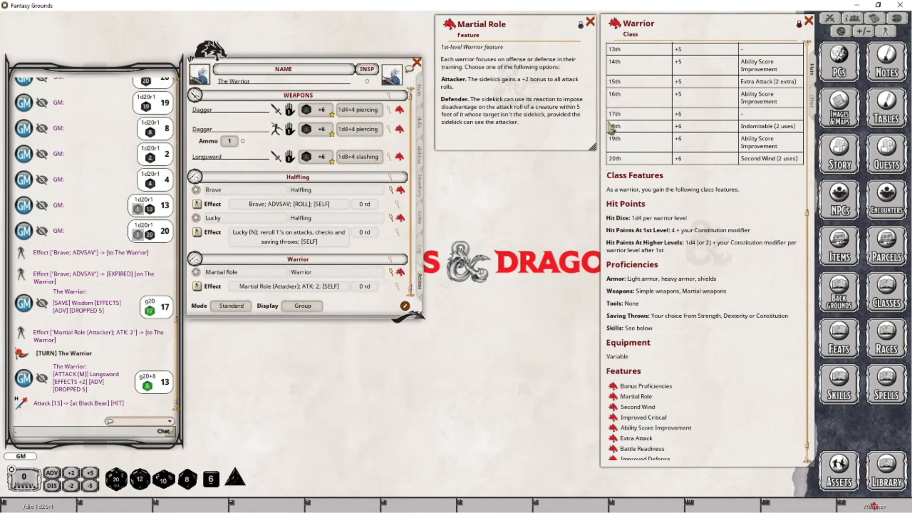
# Add a second effect action to the Martial Role power and open its settings
pyautogui.rightClick(328, 283)
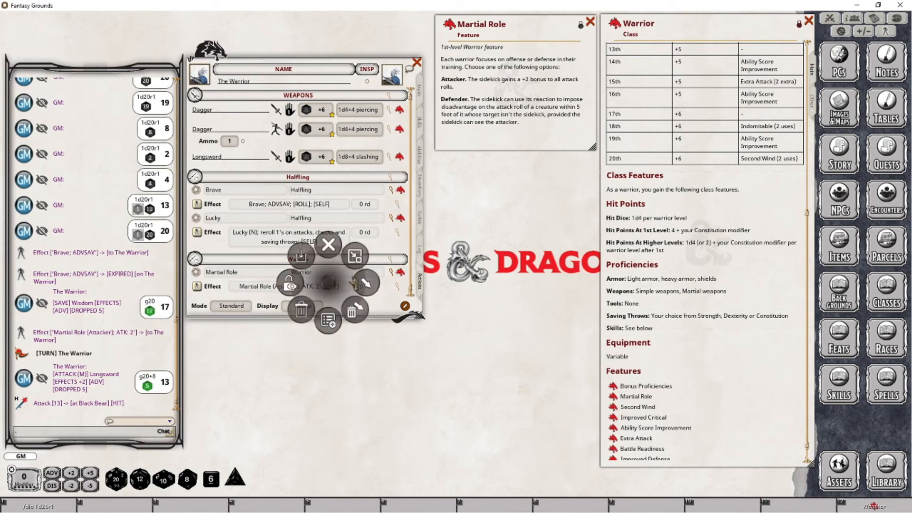
pyautogui.click(367, 284)
pyautogui.click(369, 323)
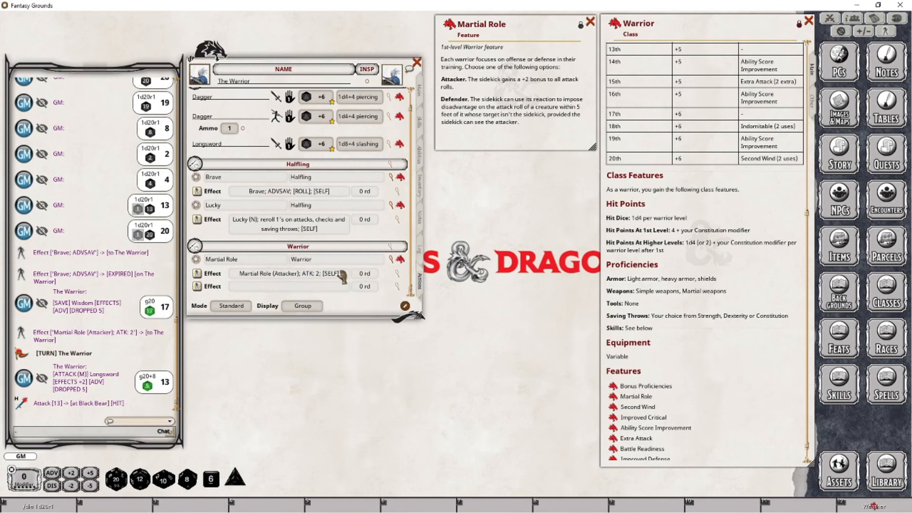
pyautogui.click(397, 286)
# Define the second effect as "Martial Role (Defender); GRANTDISATK" and set it to expend on next roll
pyautogui.moveTo(444, 219); pyautogui.dragTo(393, 337)
pyautogui.click(374, 375)
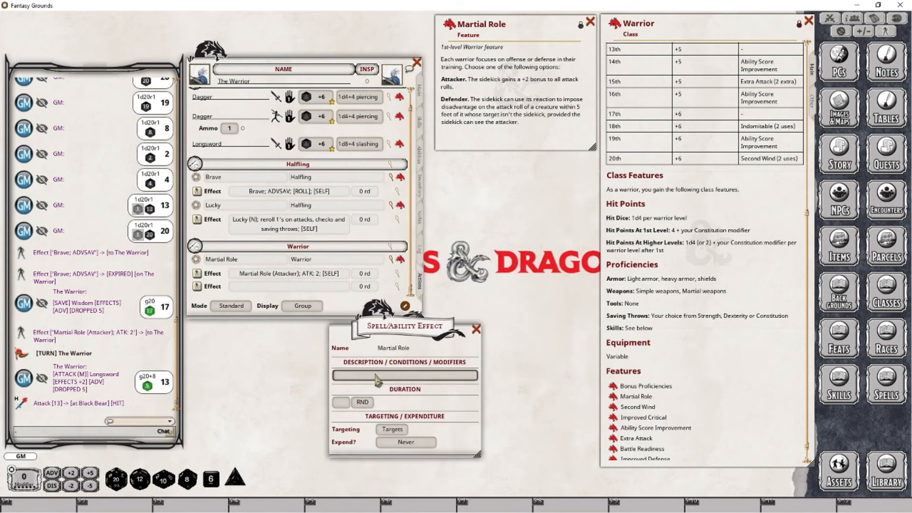
pyautogui.write('Martial R')
pyautogui.write('ole (Defender);')
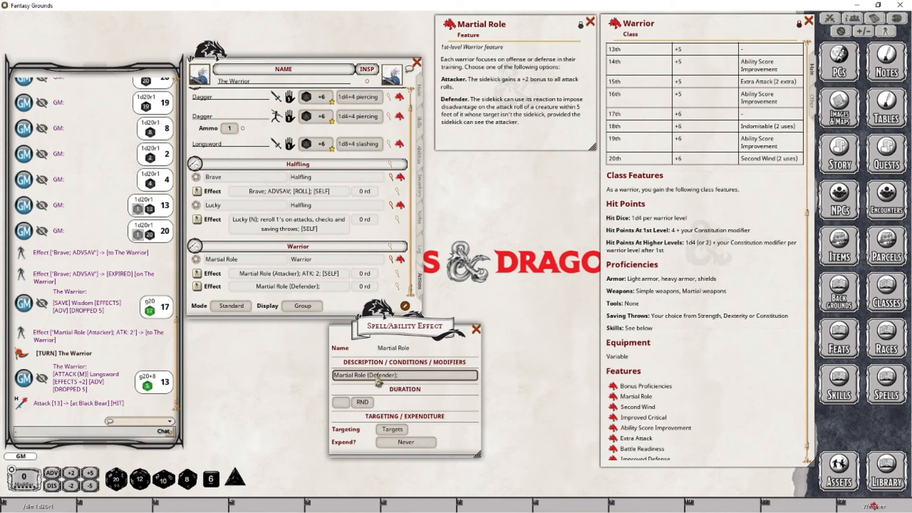
pyautogui.write('GR')
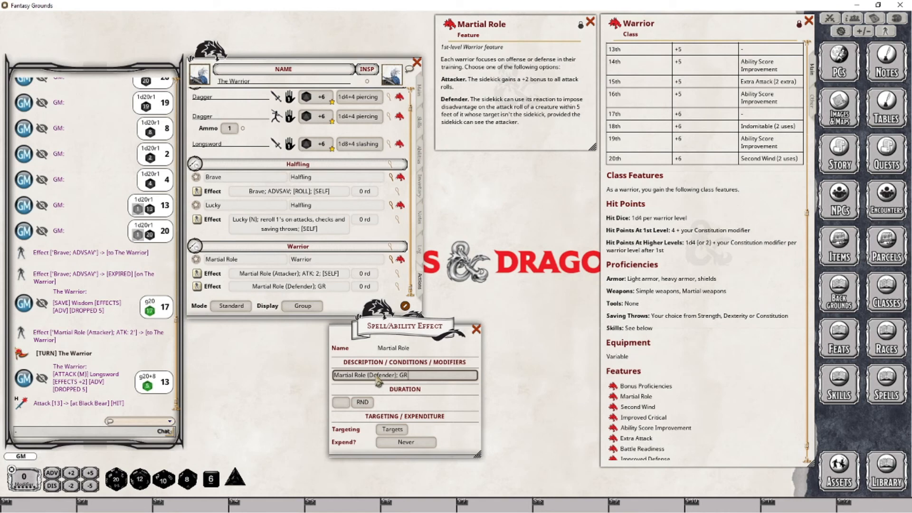
pyautogui.write('ANTDISATK')
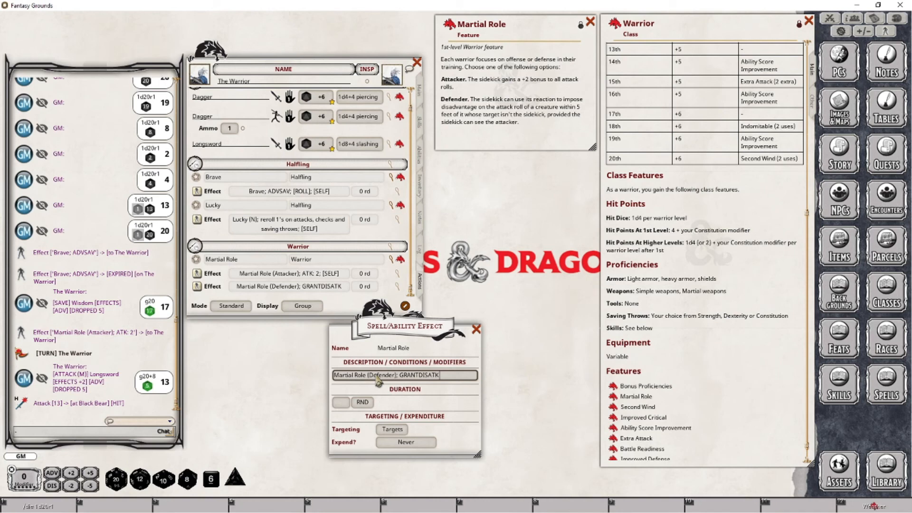
pyautogui.click(407, 442)
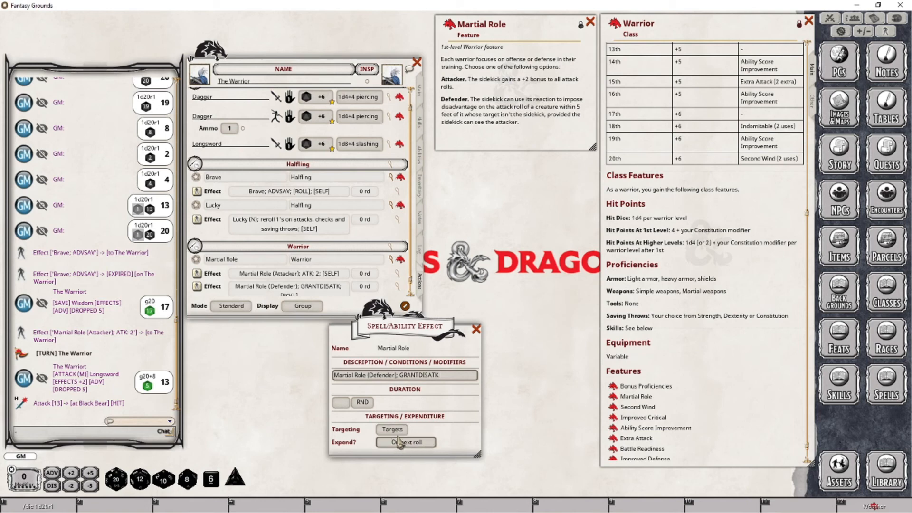
pyautogui.moveTo(414, 332); pyautogui.dragTo(521, 250)
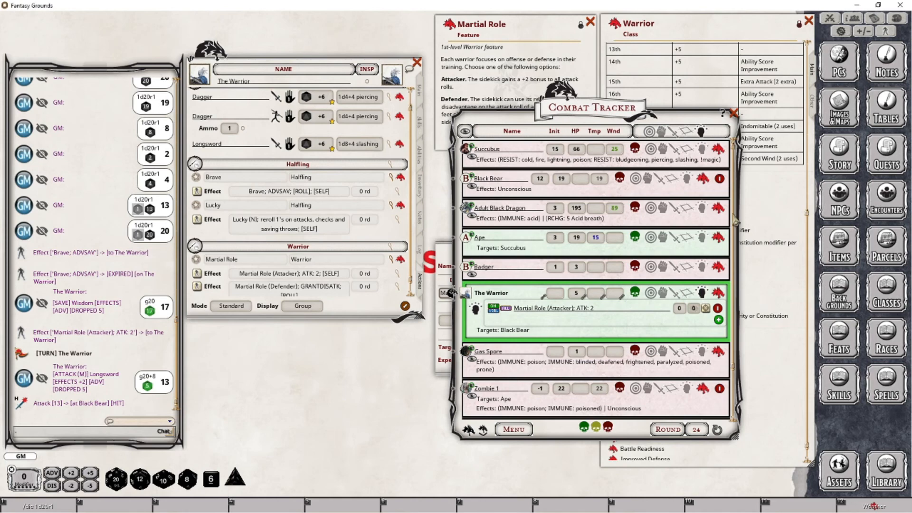
# Apply the Martial Role (Defender) effect to the Ape in the combat tracker
pyautogui.scroll(-2, 726, 324)
pyautogui.scroll(2, 727, 324)
pyautogui.moveTo(360, 298); pyautogui.dragTo(469, 240)
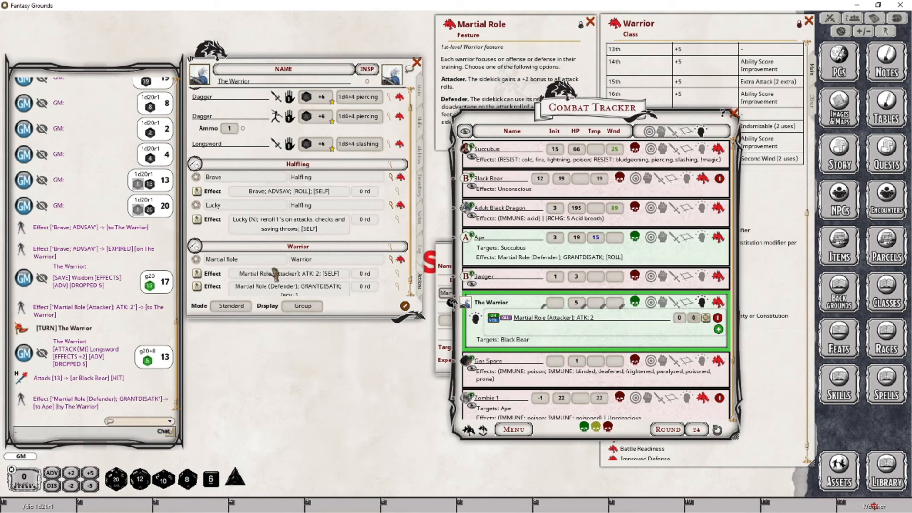
# Make the Adult Black Dragon the active combatant and set the Ape as its target
pyautogui.moveTo(452, 302); pyautogui.dragTo(451, 209)
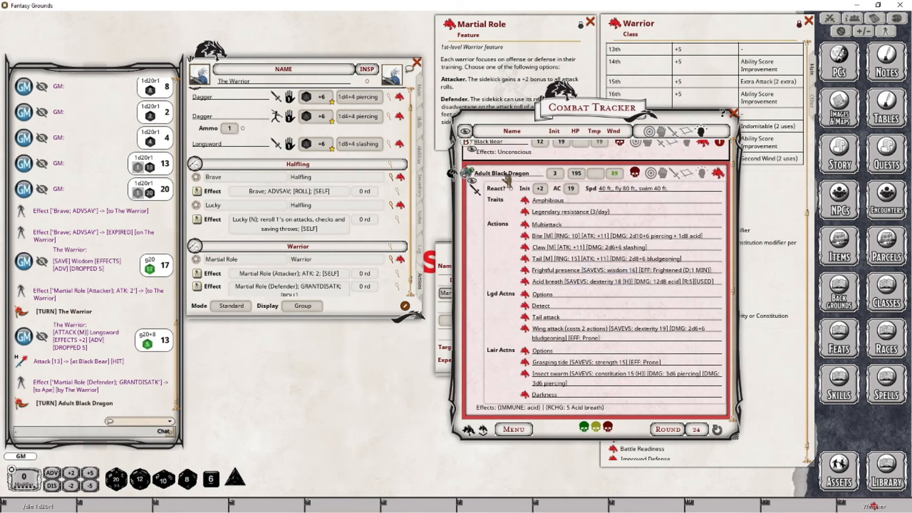
pyautogui.scroll(-5, 498, 285)
pyautogui.scroll(5, 496, 305)
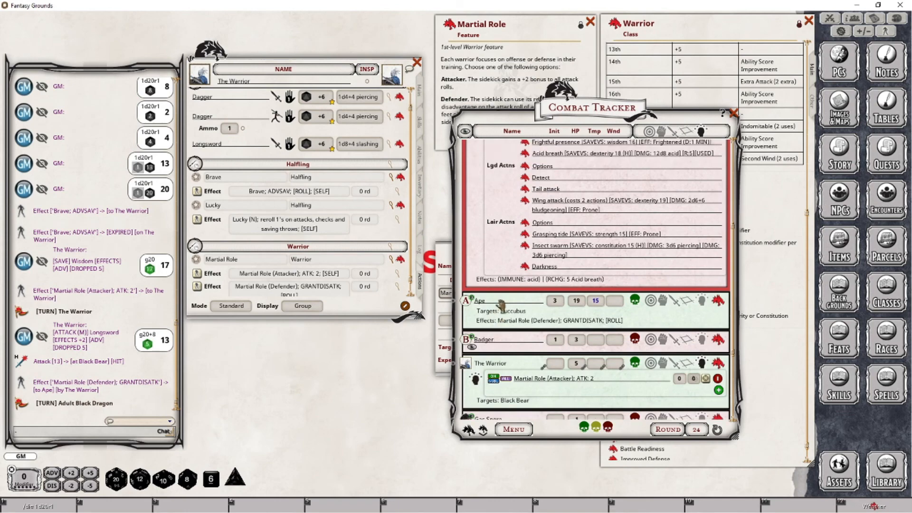
pyautogui.scroll(-2, 498, 332)
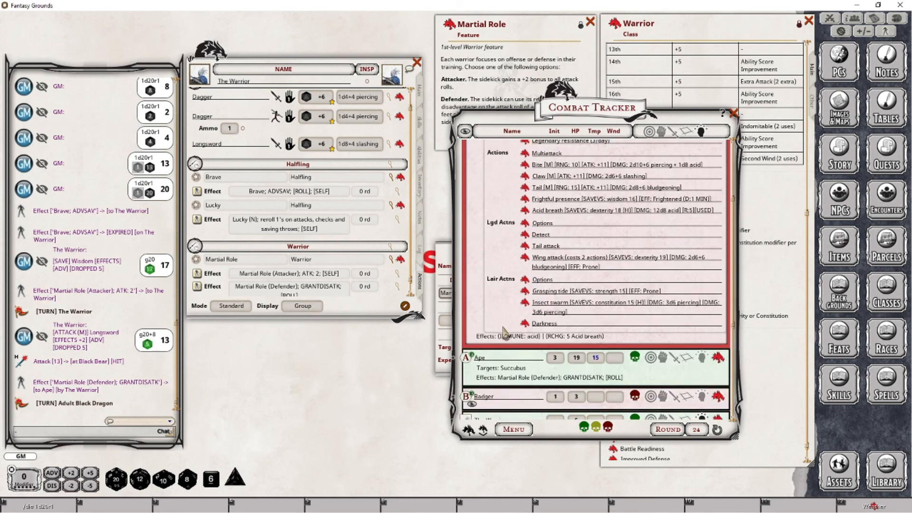
pyautogui.scroll(2, 541, 313)
pyautogui.scroll(-3, 537, 272)
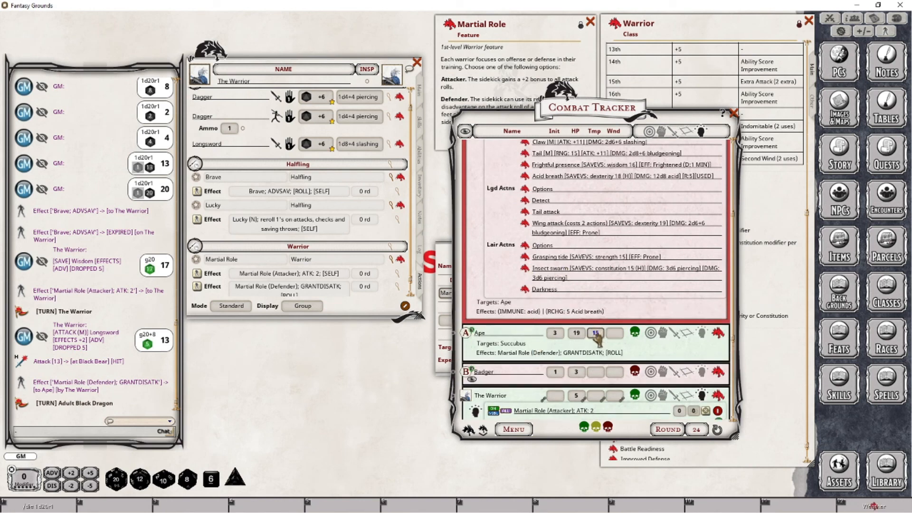
pyautogui.scroll(2, 572, 276)
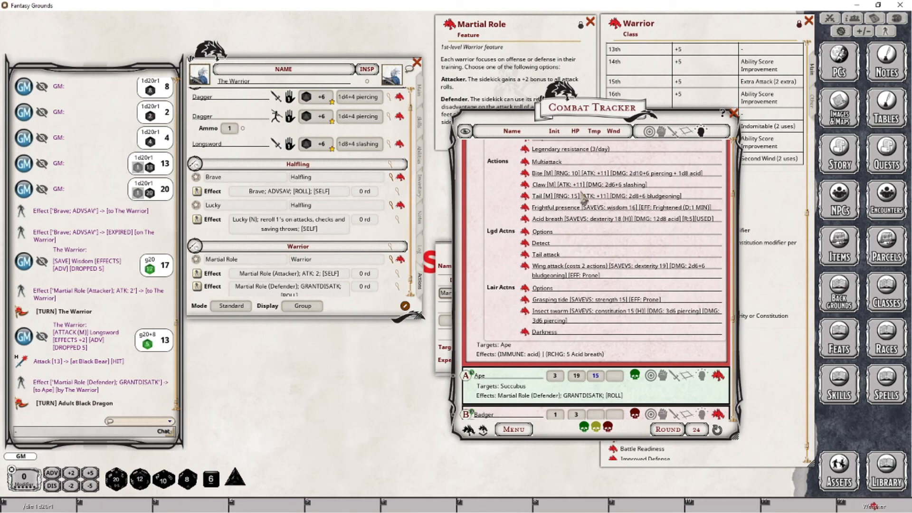
# Roll the dragon's Bite attack against the Ape, and close the combat tracker and the effect settings
pyautogui.doubleClick(595, 174)
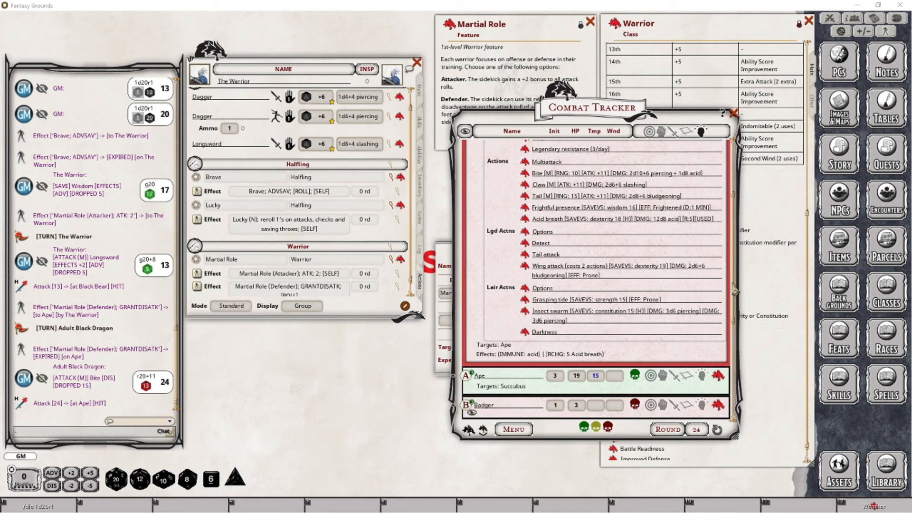
pyautogui.moveTo(733, 294); pyautogui.dragTo(732, 375)
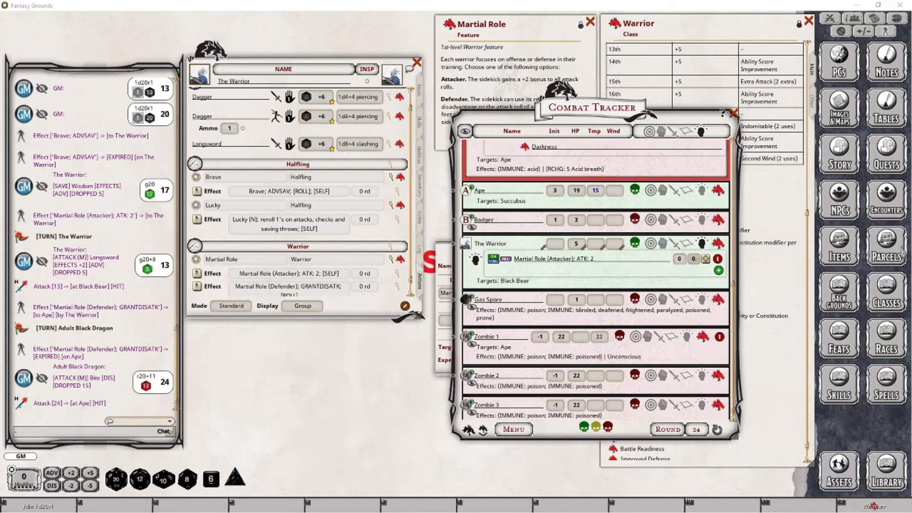
pyautogui.click(732, 113)
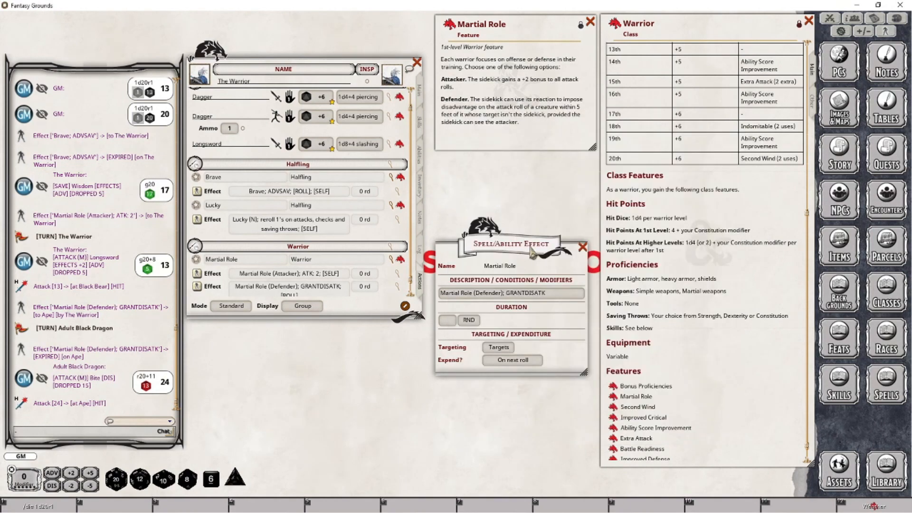
pyautogui.click(582, 247)
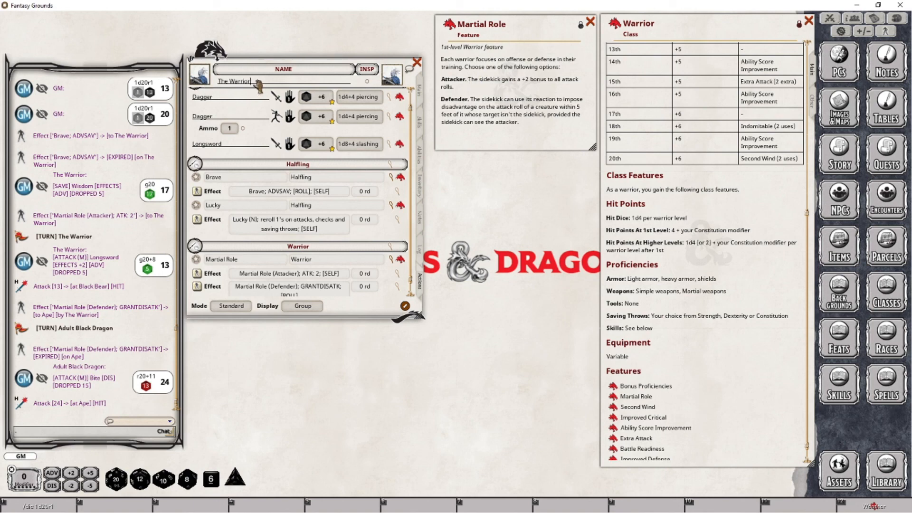
# Append "(Defender)" to the character's name and to the Martial Role feature, and close the Martial Role description
pyautogui.write('(Defender)')
pyautogui.click(420, 155)
pyautogui.click(233, 105)
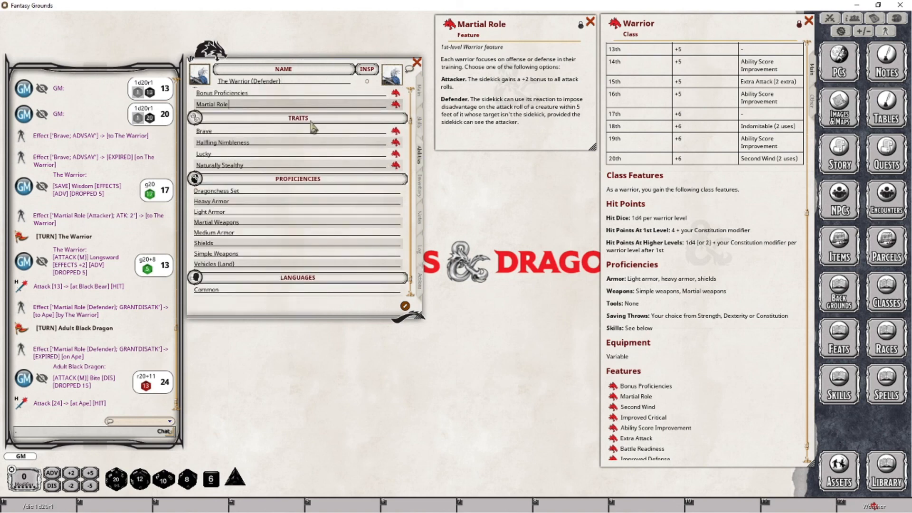
pyautogui.write('(Defender)')
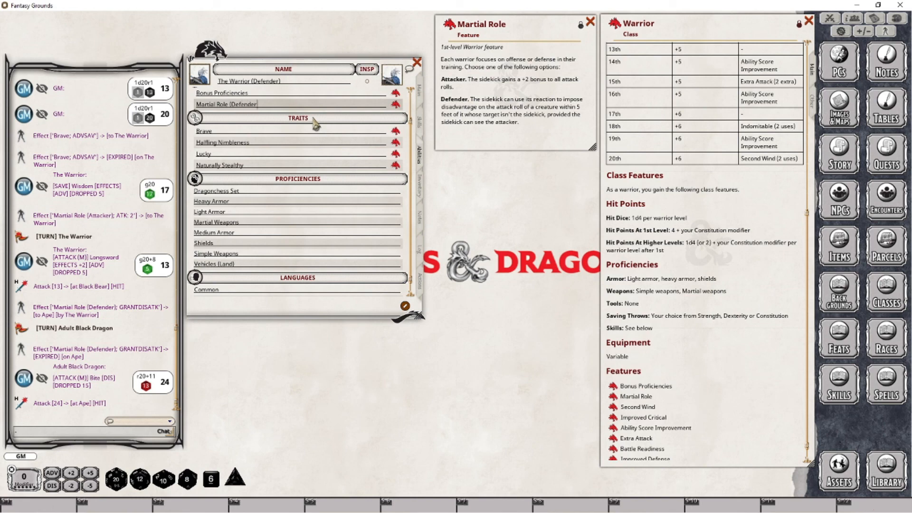
pyautogui.scroll(2, 305, 187)
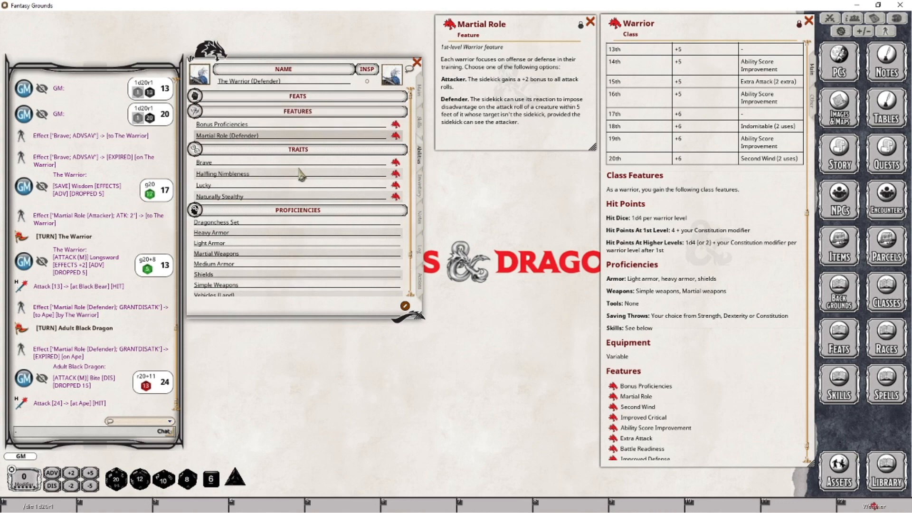
pyautogui.click(590, 22)
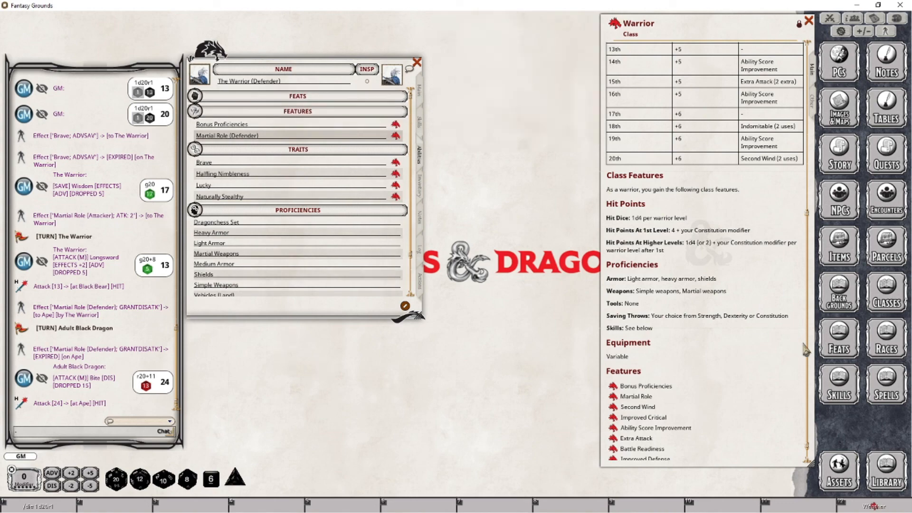
# Show the Warrior class level table from its beginning alongside the character's main sheet page
pyautogui.moveTo(807, 349); pyautogui.dragTo(818, 151)
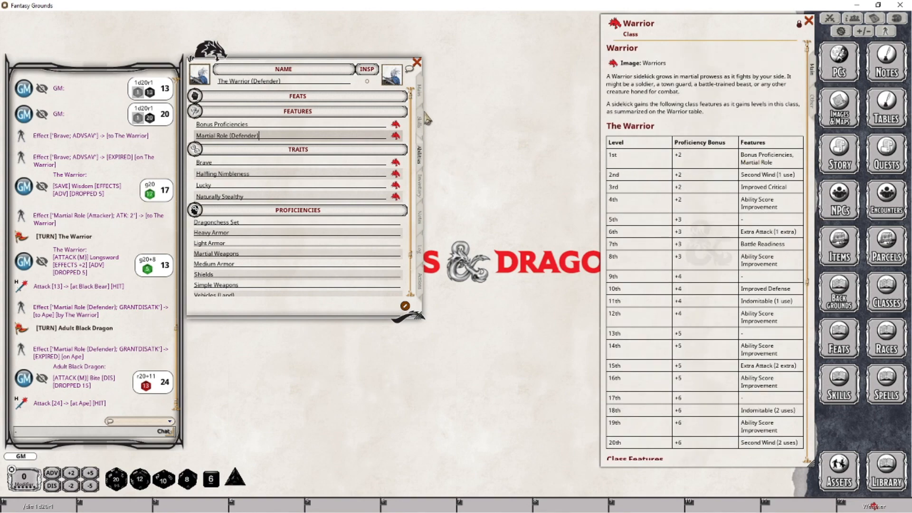
pyautogui.click(419, 93)
pyautogui.click(421, 285)
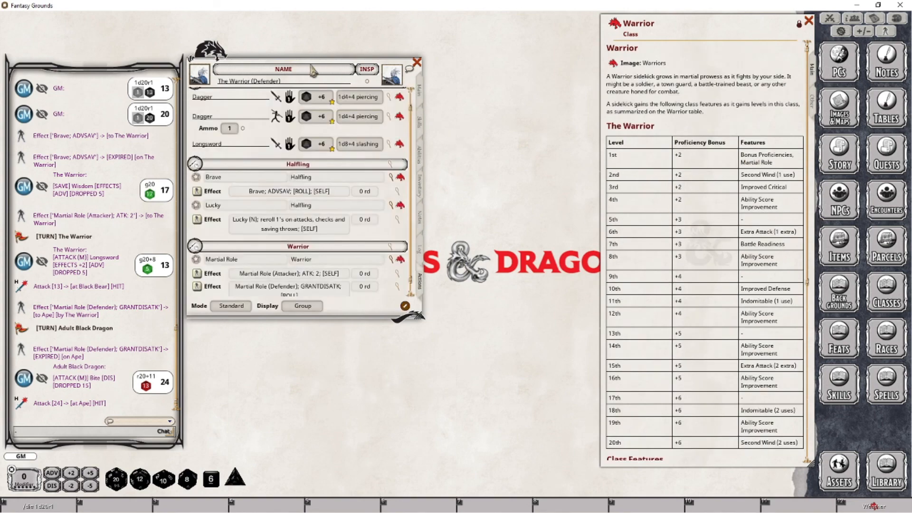
pyautogui.click(420, 93)
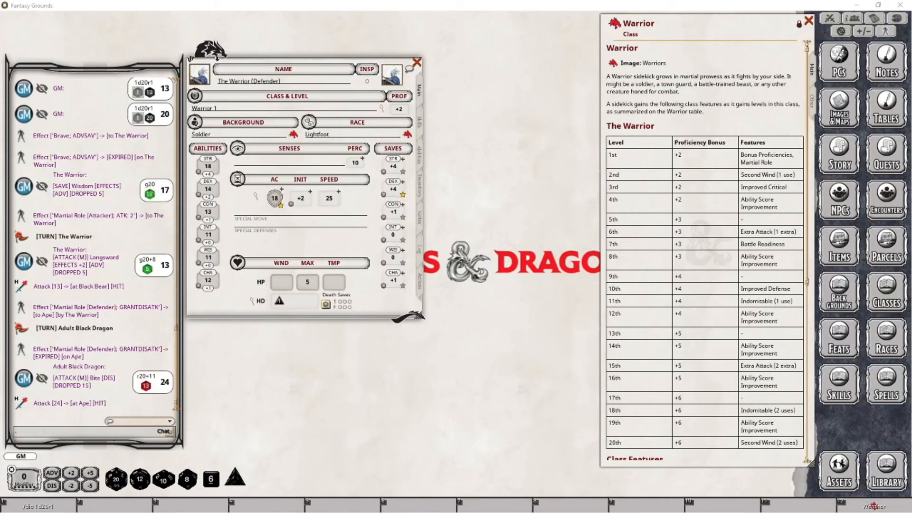